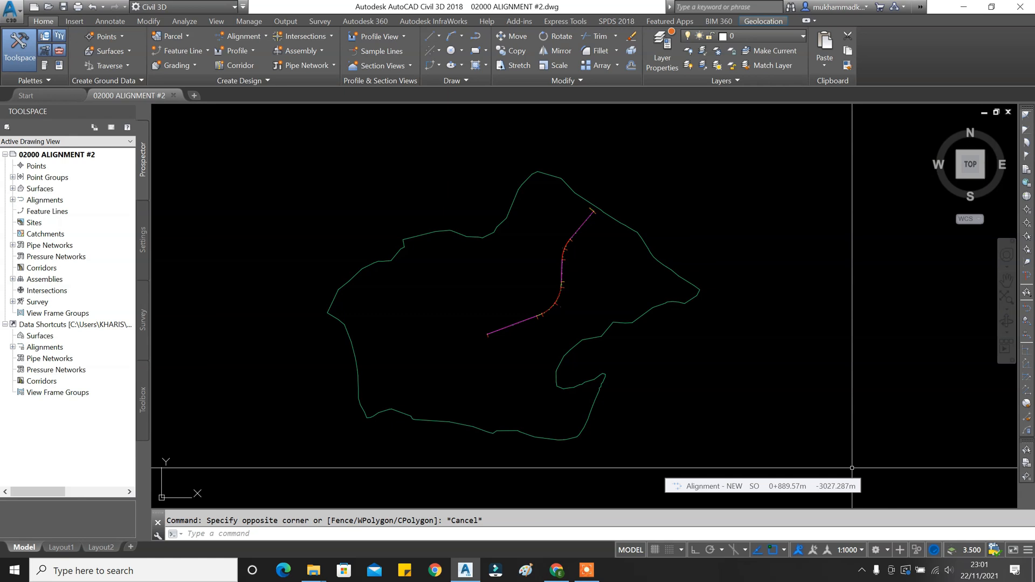
# Frame the curved alignment inside the surface boundary and open the Profile creation dropdown.
pyautogui.scroll(4, 573, 331)
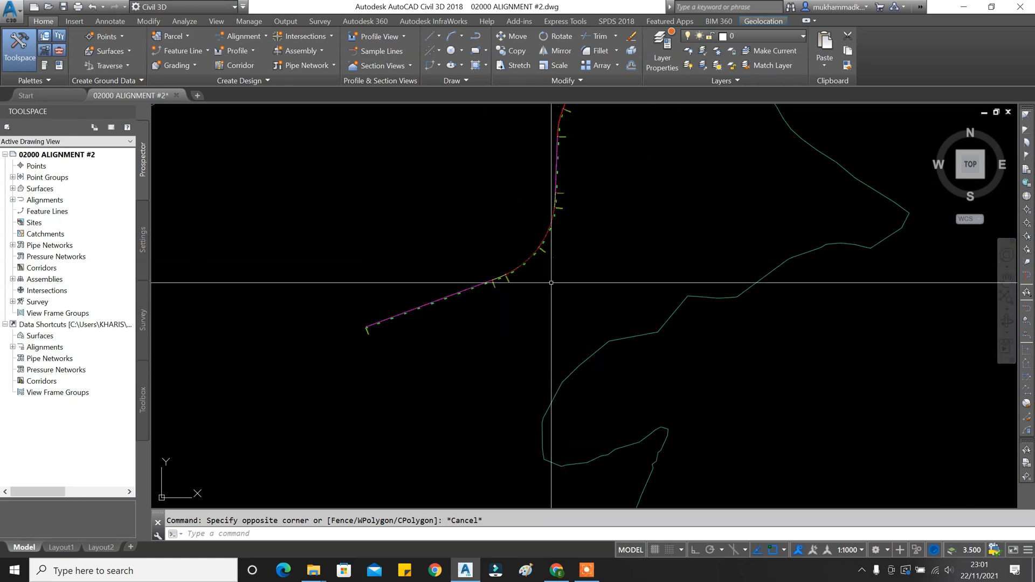
pyautogui.scroll(3, 552, 281)
pyautogui.scroll(-8, 567, 282)
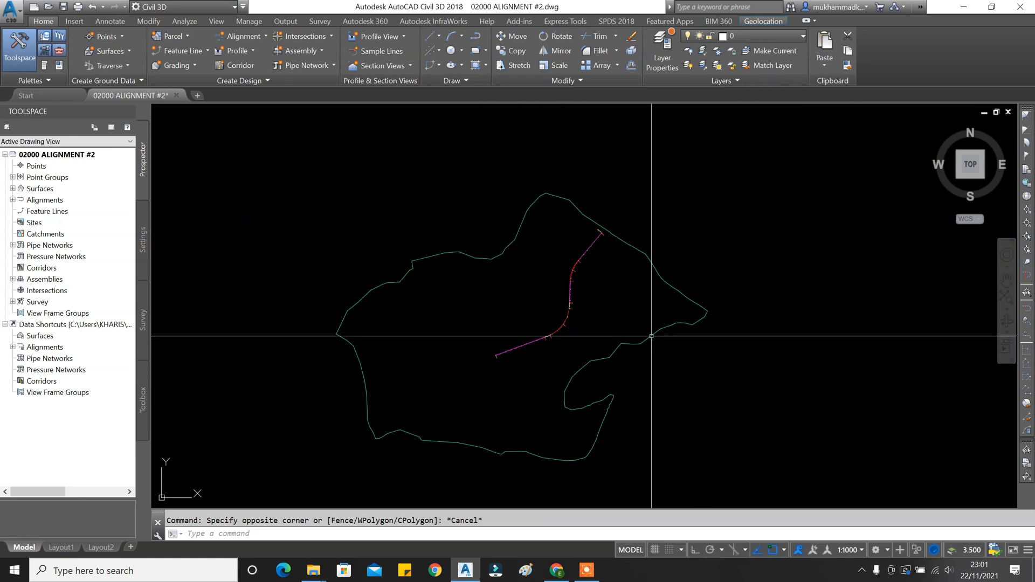
pyautogui.moveTo(639, 348); pyautogui.dragTo(638, 319, button='middle')
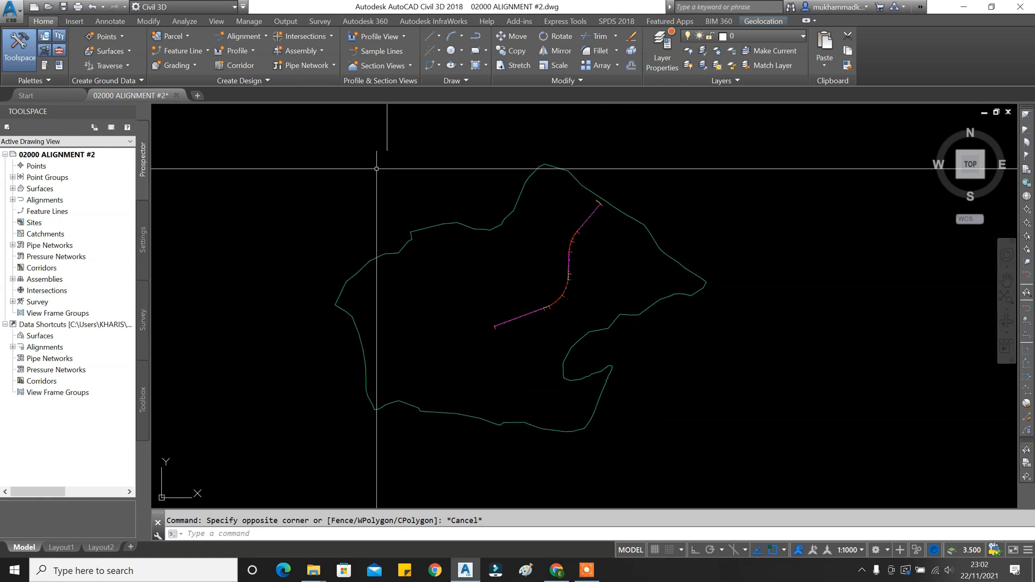
pyautogui.click(246, 50)
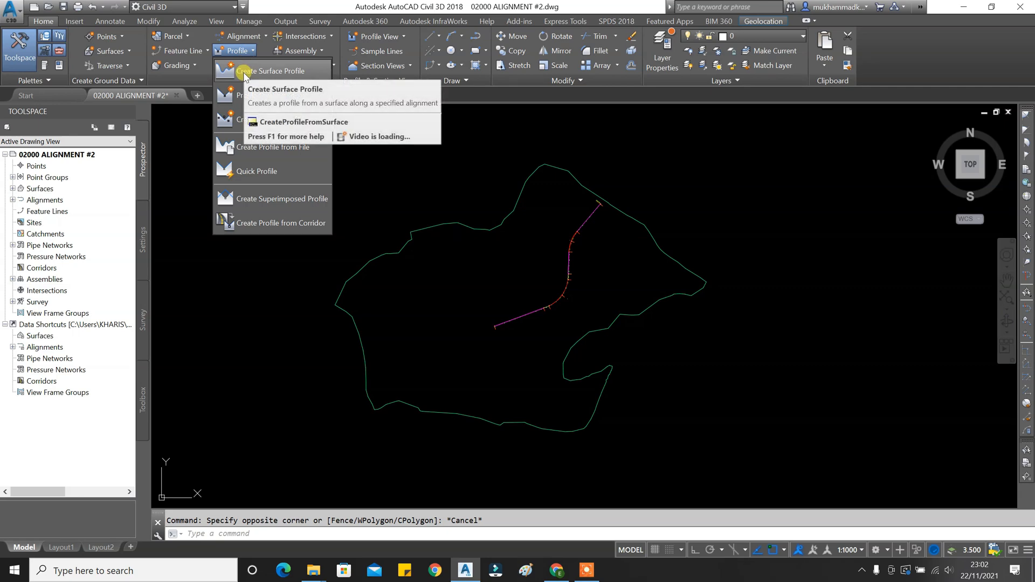
# Start Create Surface Profile, keep Alignment - NEW, and add the EG (1) surface profile.
pyautogui.click(244, 72)
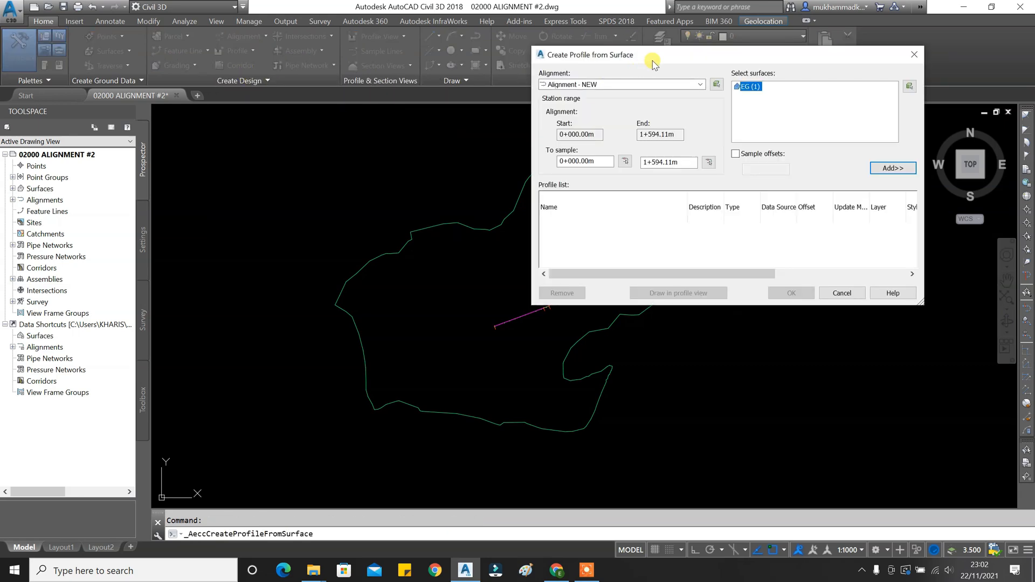
pyautogui.moveTo(657, 55); pyautogui.dragTo(148, 54)
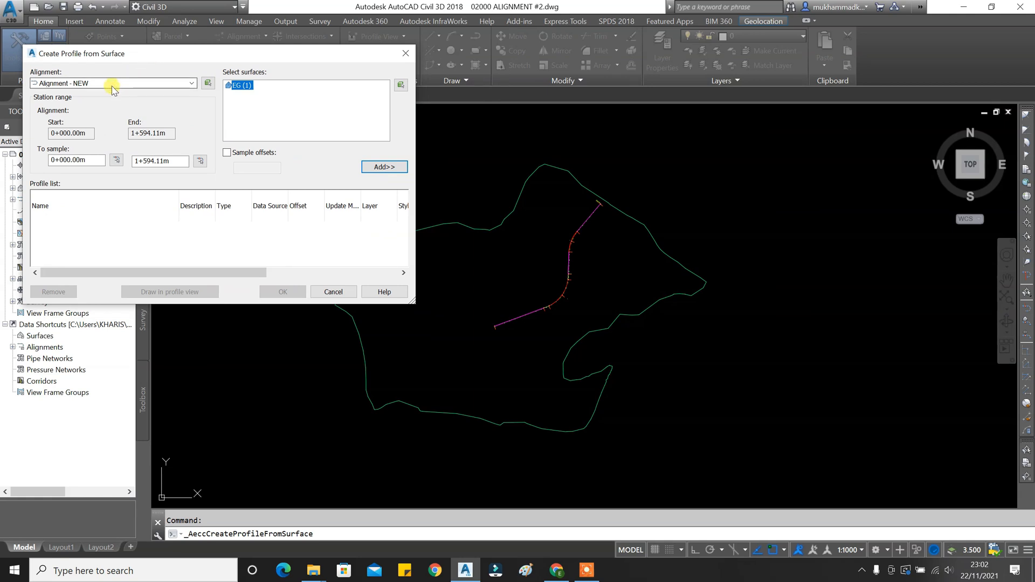
pyautogui.click(92, 83)
pyautogui.click(92, 84)
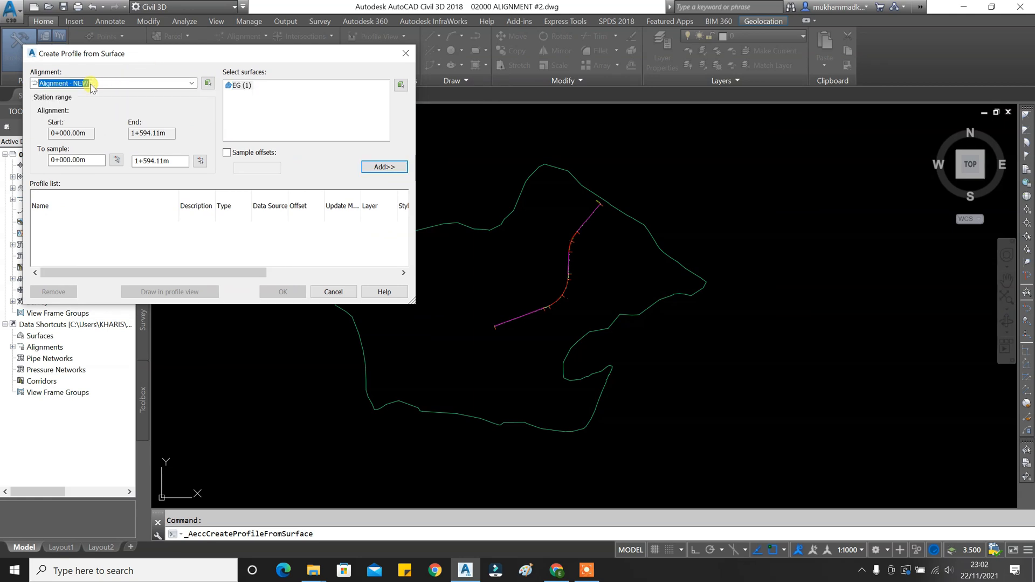
pyautogui.click(240, 85)
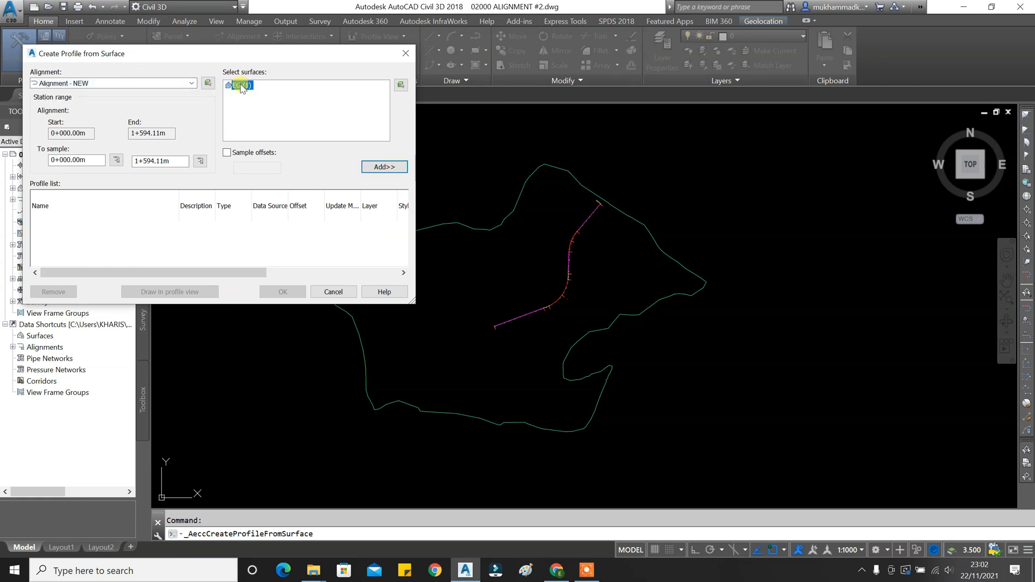
pyautogui.click(384, 167)
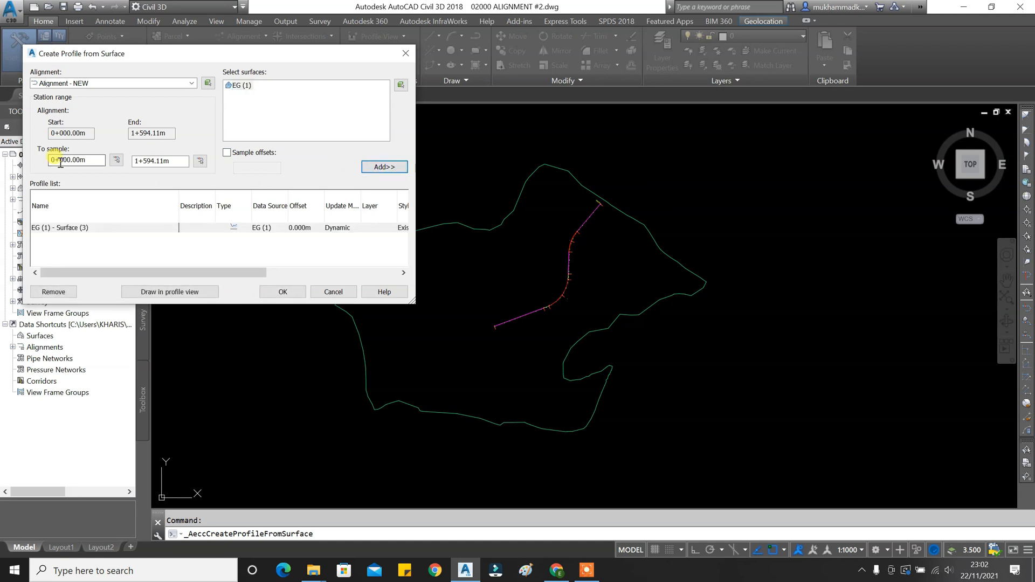
pyautogui.click(167, 161)
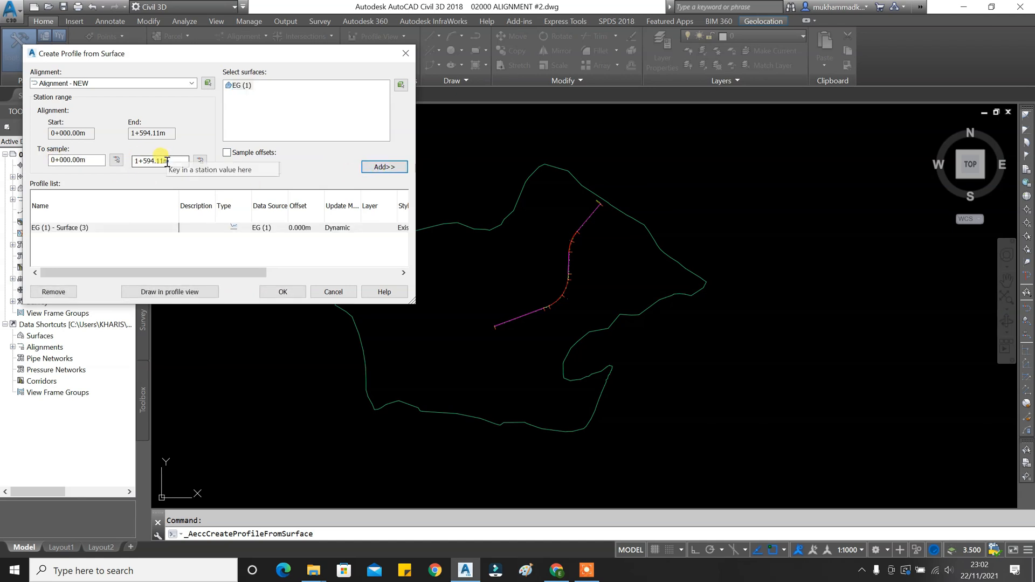
# Launch Draw in profile view and remove <[Next Counter(CP)]> from the view name.
pyautogui.click(169, 294)
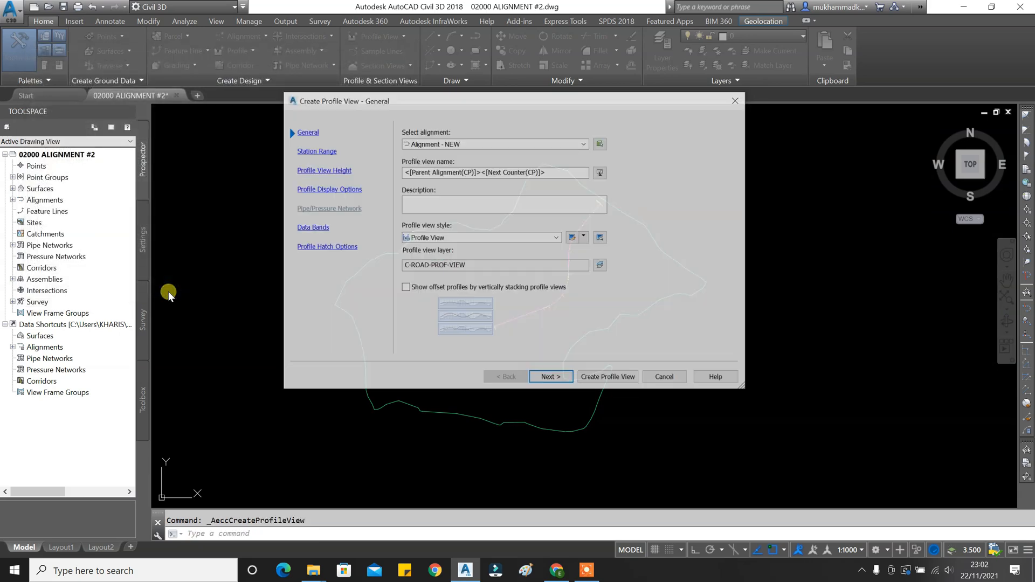
pyautogui.moveTo(487, 104); pyautogui.dragTo(215, 38)
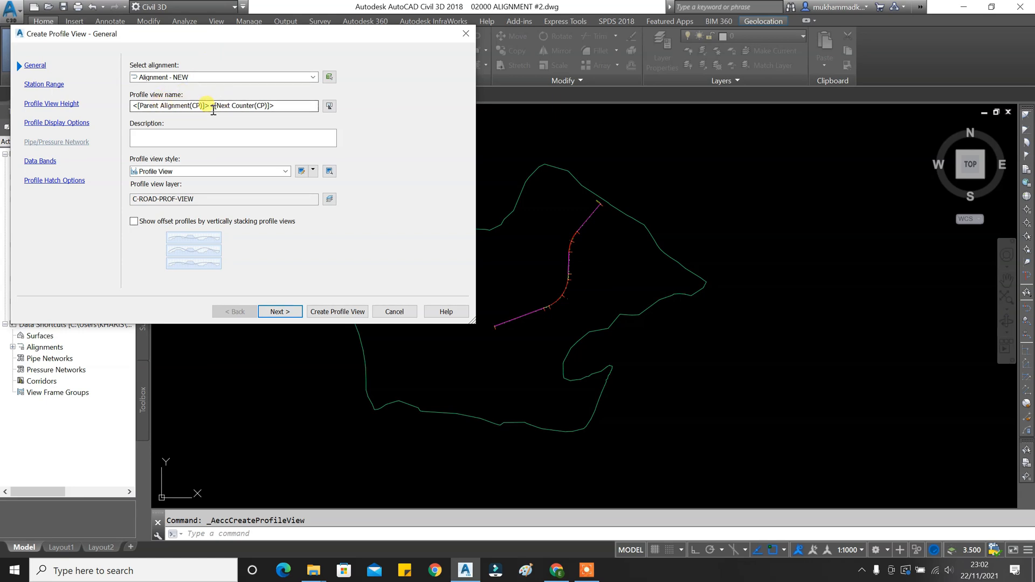
pyautogui.click(199, 136)
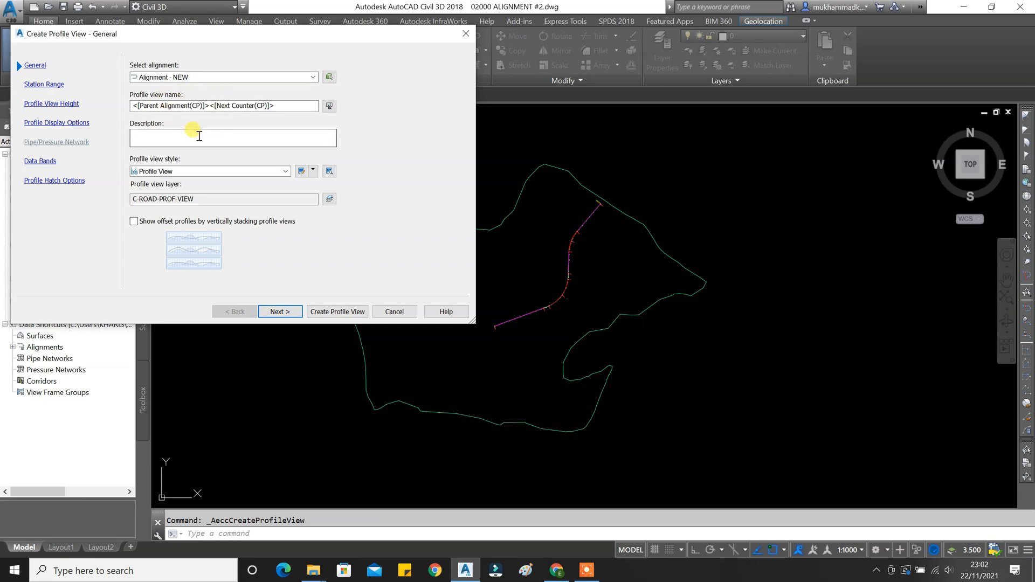
pyautogui.moveTo(294, 106); pyautogui.dragTo(210, 105)
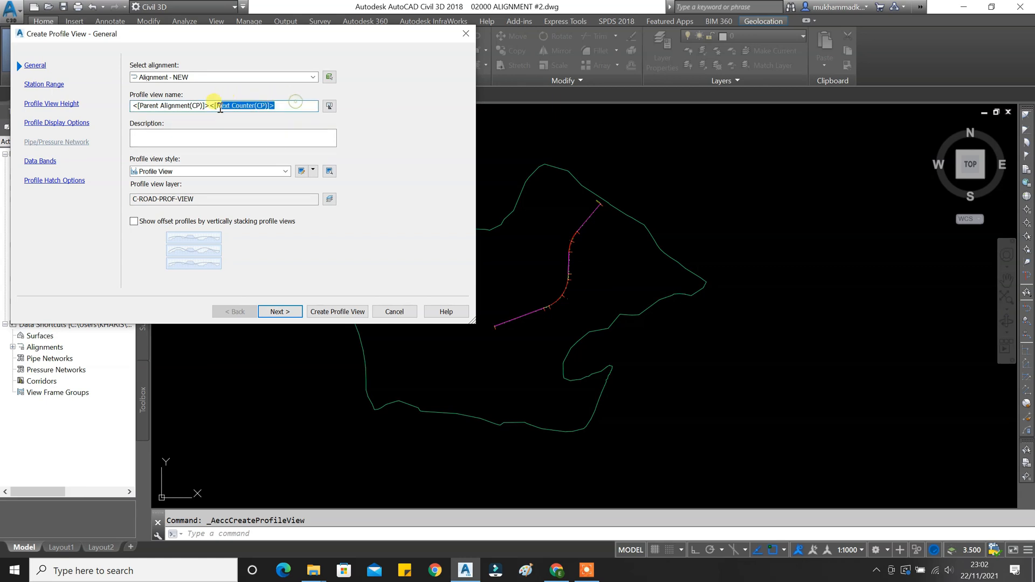
pyautogui.press('BackSpace')
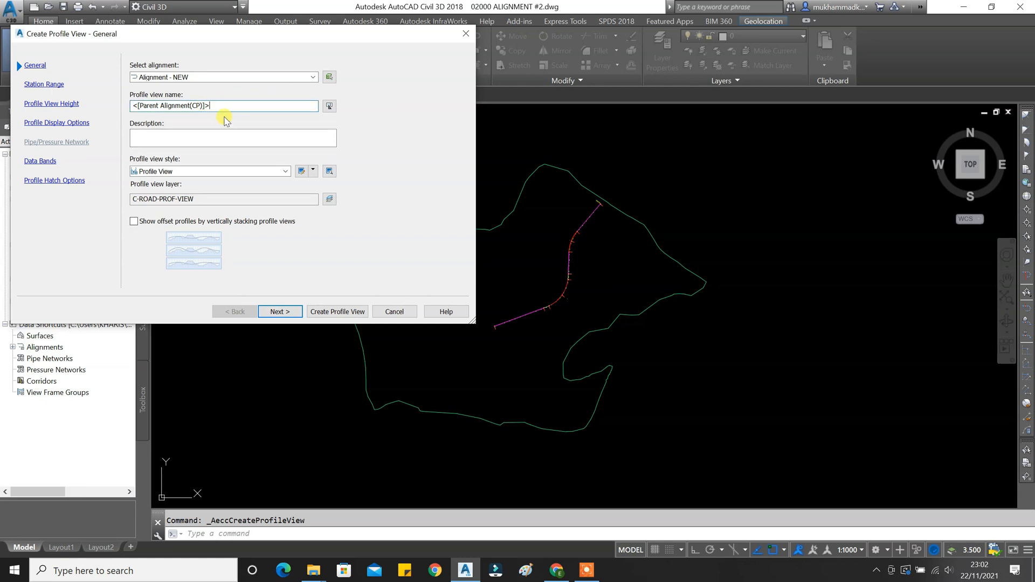
# Keep the Profile View style after reviewing its details, and advance to Station Range.
pyautogui.click(193, 171)
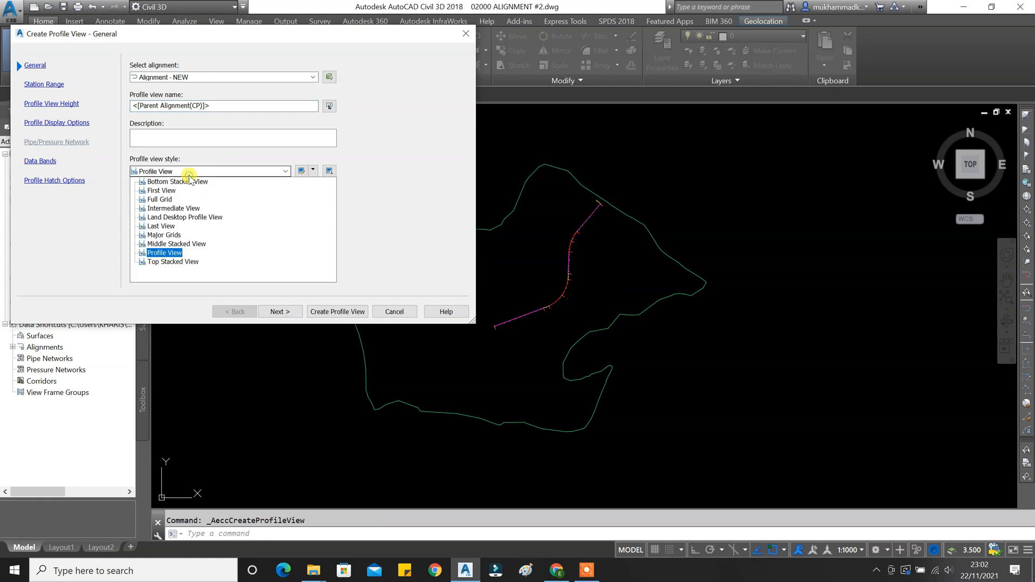
pyautogui.click(161, 252)
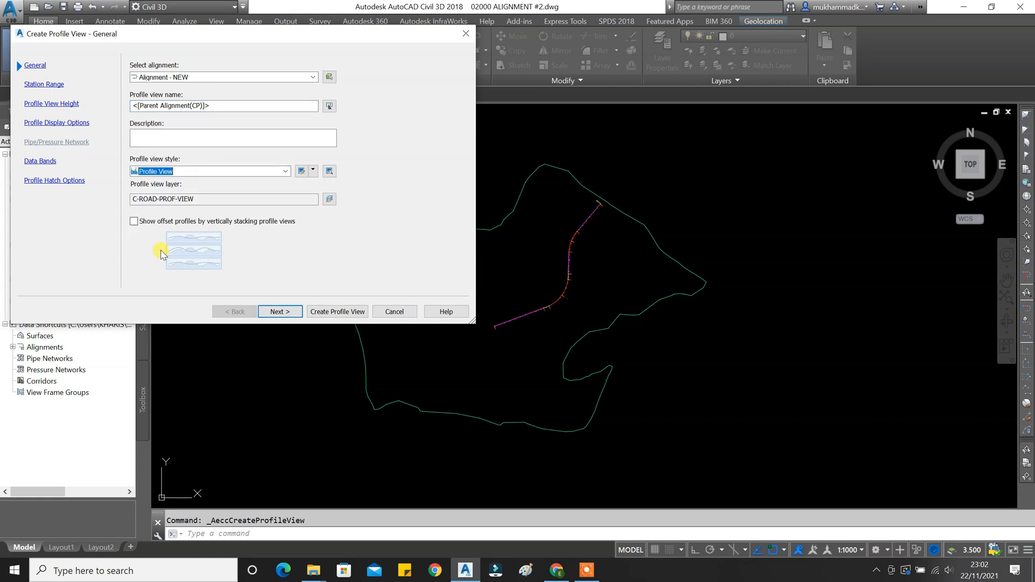
pyautogui.click(330, 171)
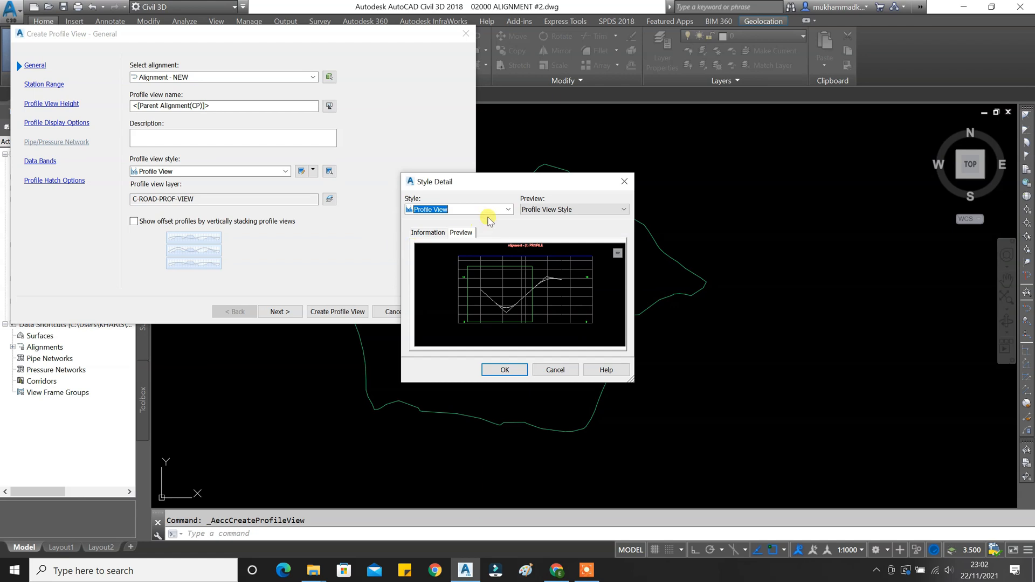
pyautogui.click(505, 370)
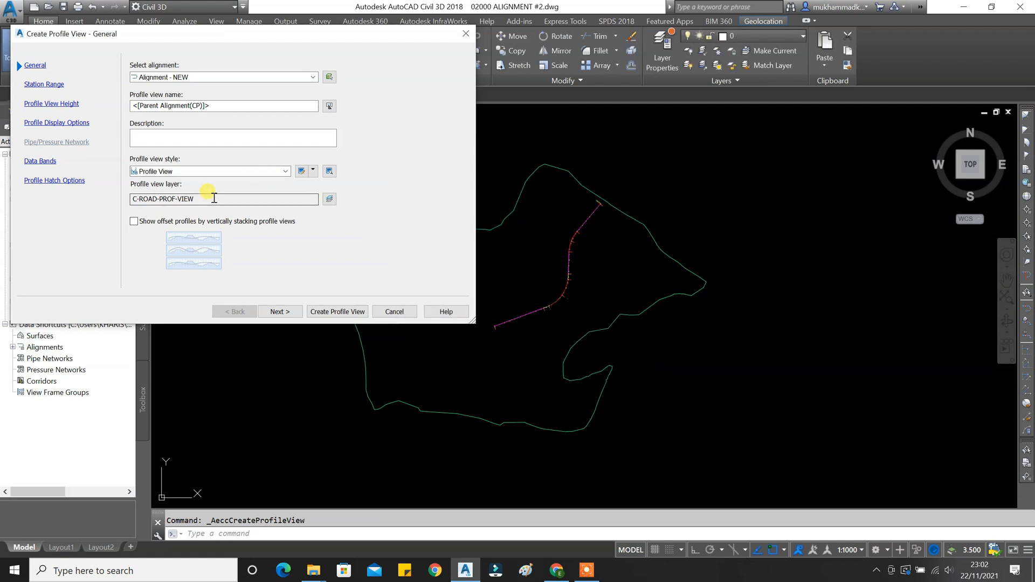
pyautogui.click(276, 312)
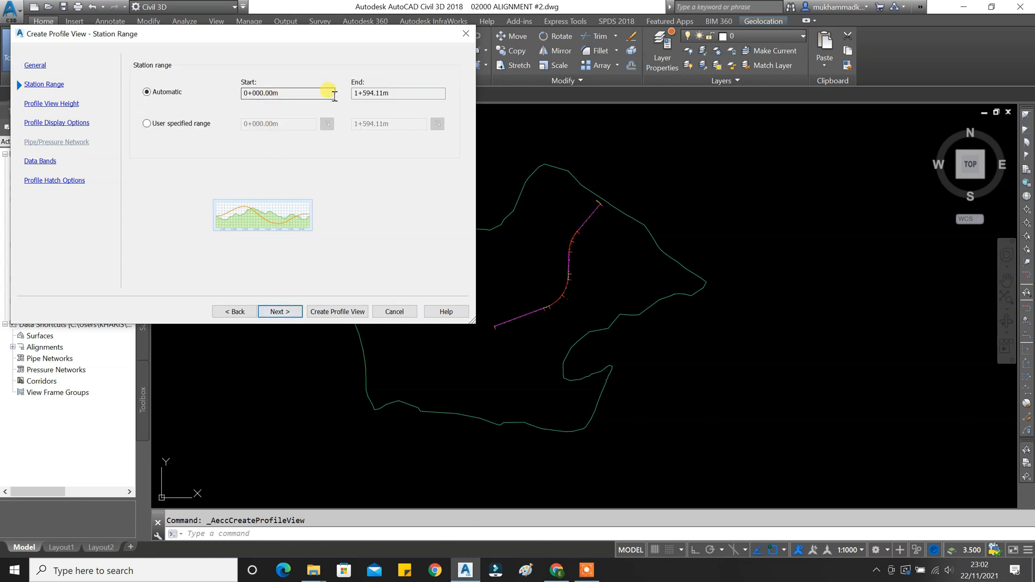
# Leave the station range automatic after briefly checking the user-specified start station.
pyautogui.click(189, 124)
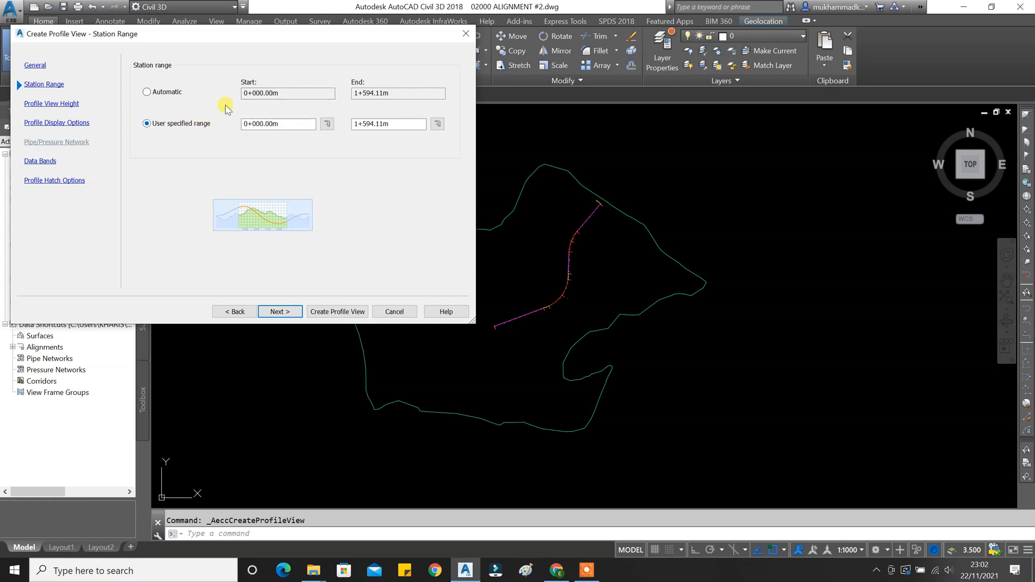
pyautogui.click(255, 124)
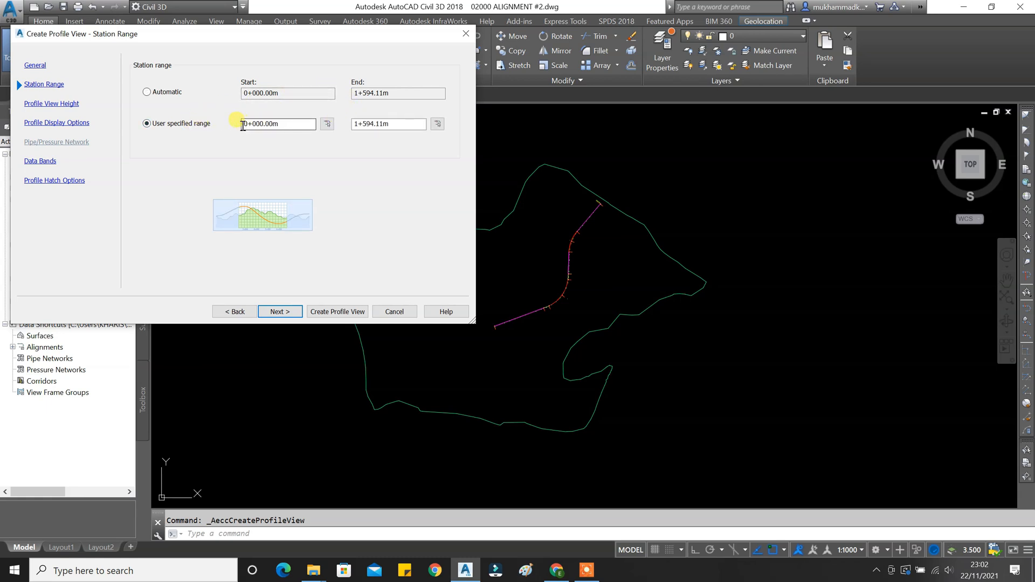
pyautogui.click(173, 96)
pyautogui.click(278, 312)
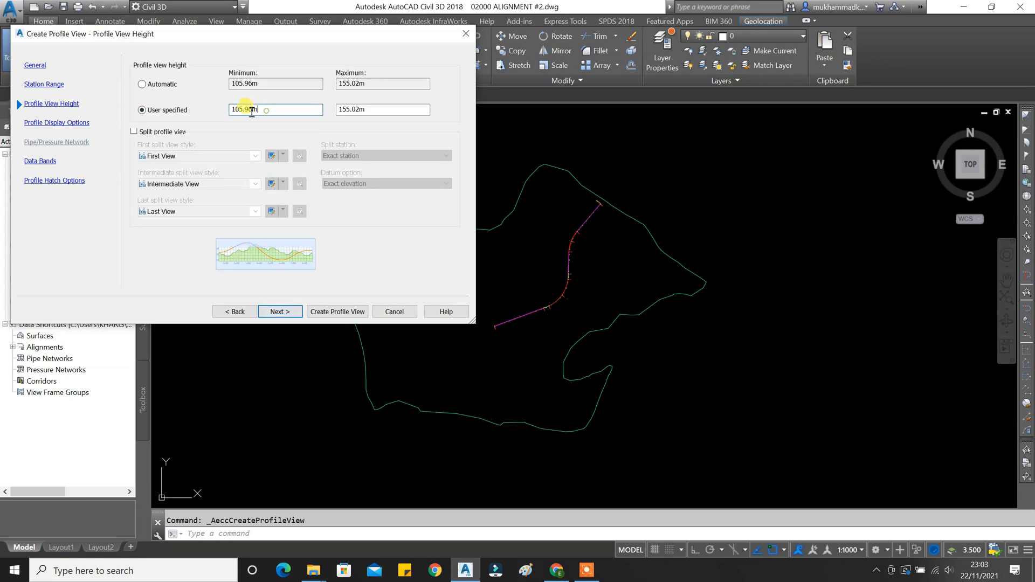
# Set a user-specified profile view height from 100.00m to 160.
pyautogui.moveTo(266, 111); pyautogui.dragTo(218, 113)
pyautogui.write('100')
pyautogui.press('Tab')
pyautogui.write('1')
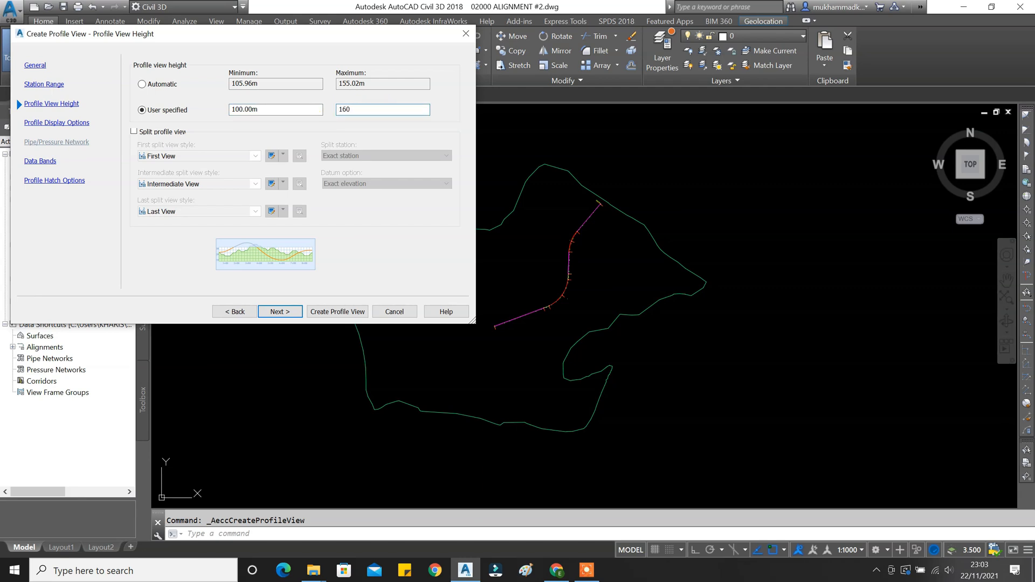
pyautogui.click(275, 310)
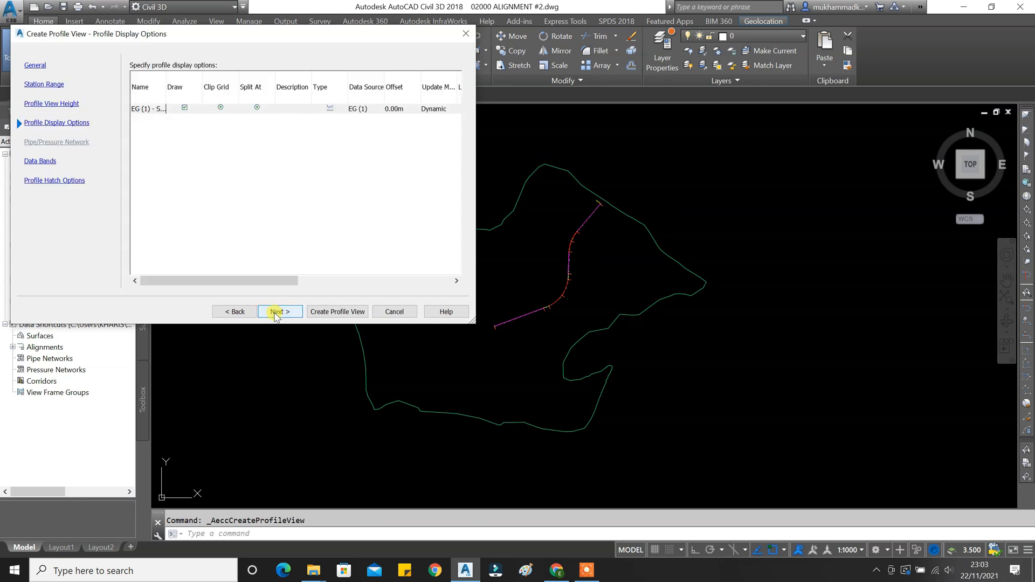
# Skip display and band settings, leave no Cut or Fill hatch rows, and create the profile view.
pyautogui.click(276, 313)
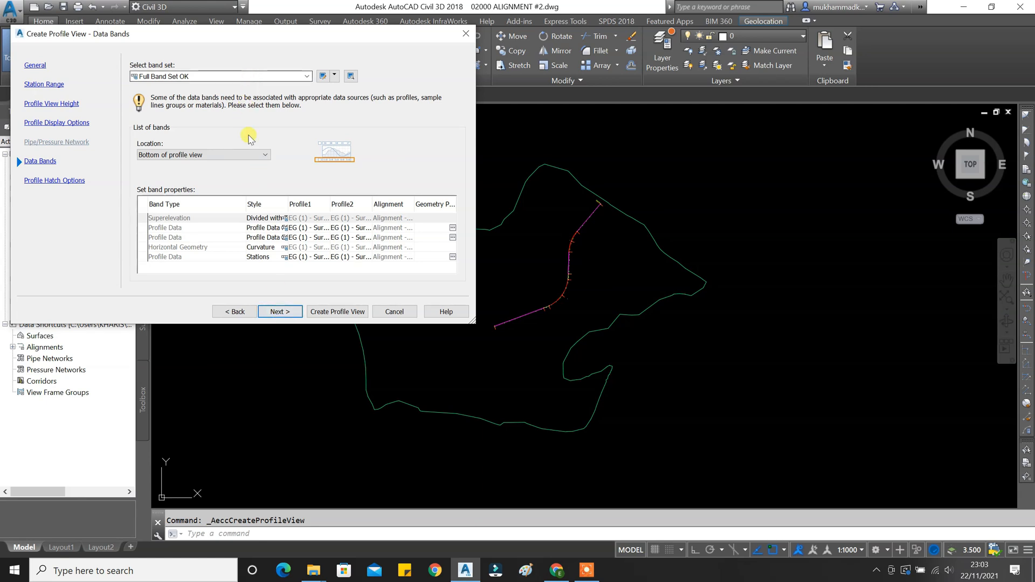
pyautogui.click(279, 312)
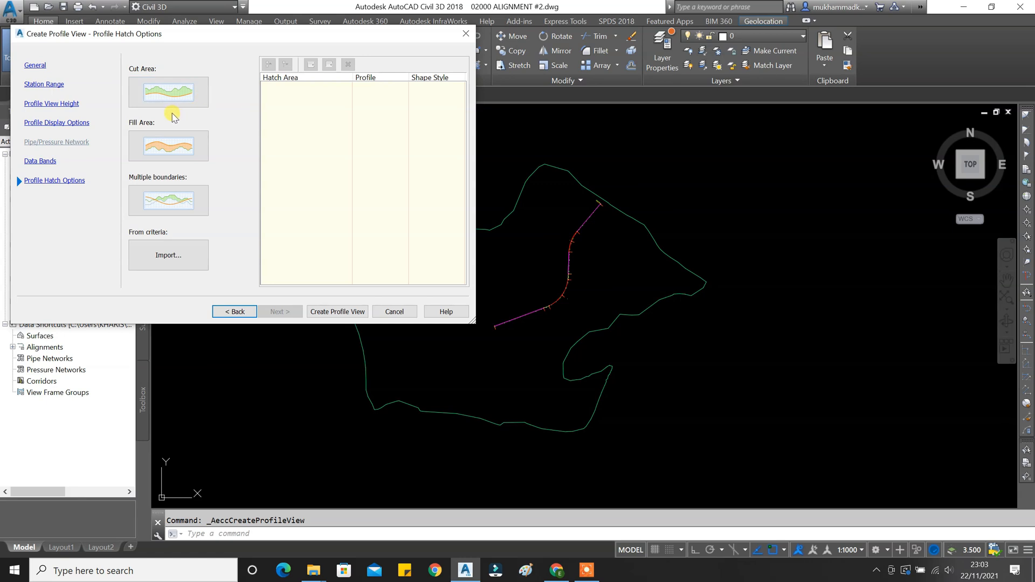
pyautogui.click(181, 93)
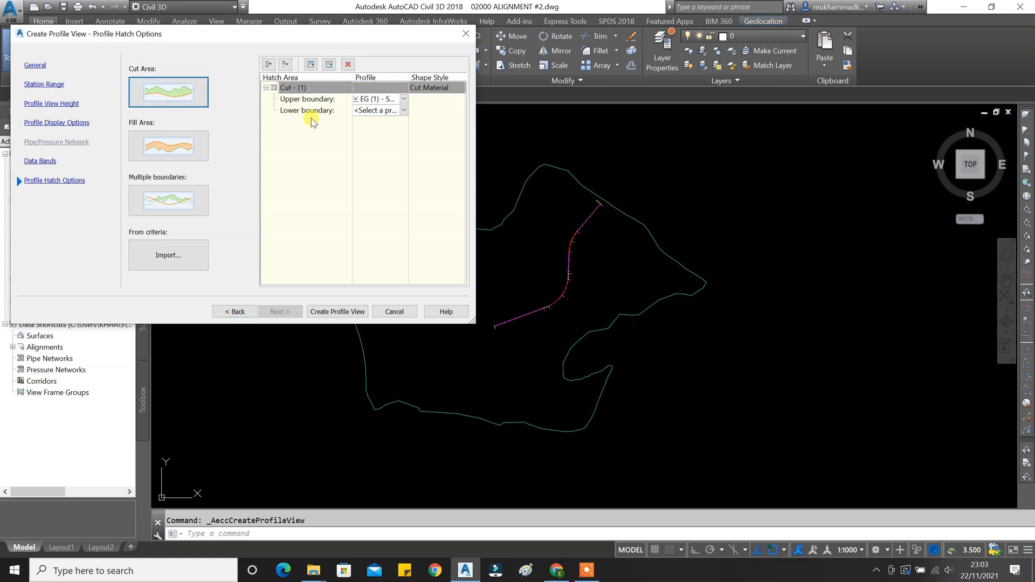
pyautogui.click(161, 147)
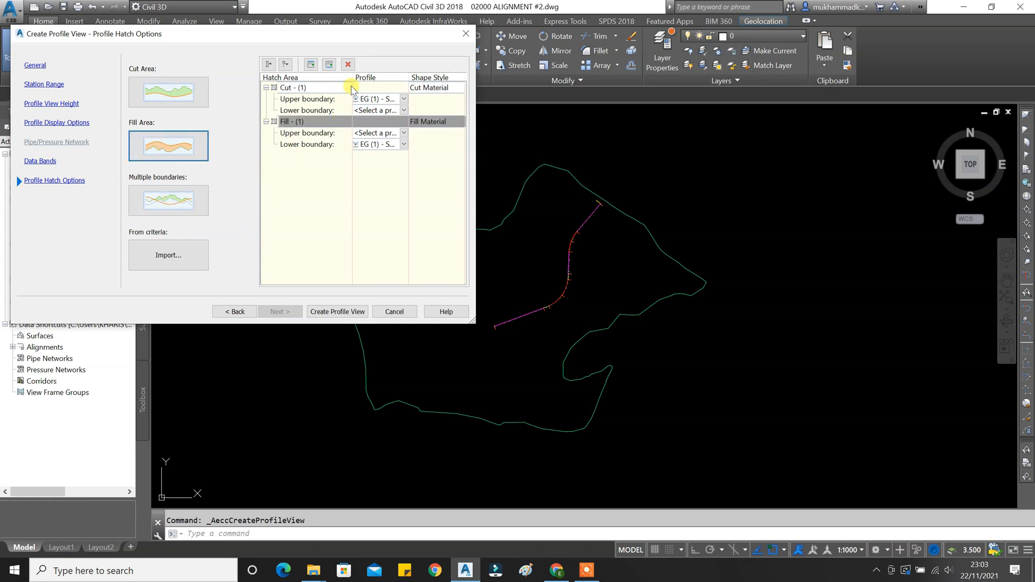
pyautogui.click(349, 65)
pyautogui.click(348, 65)
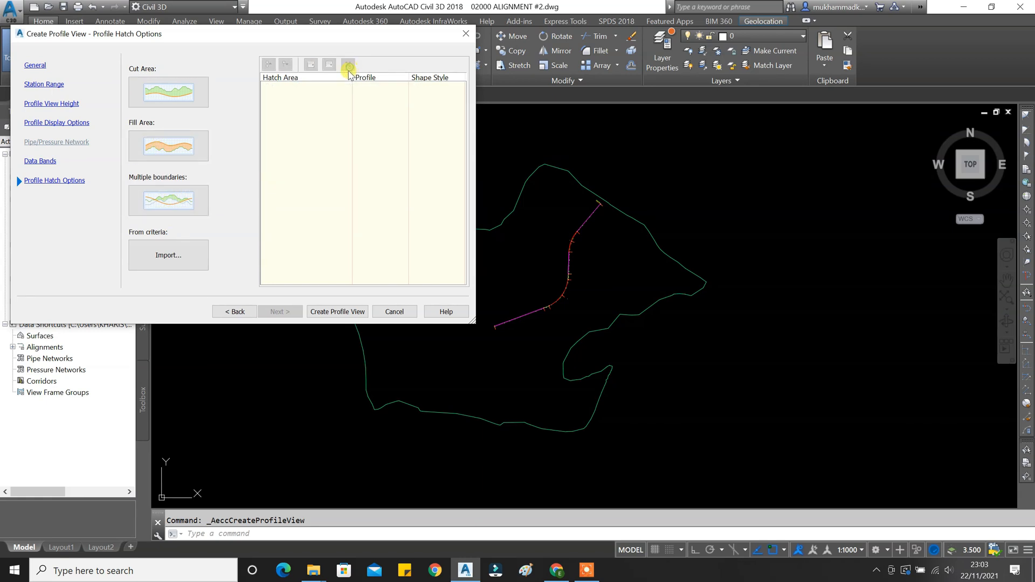
pyautogui.click(322, 312)
pyautogui.moveTo(732, 307); pyautogui.dragTo(549, 299, button='middle')
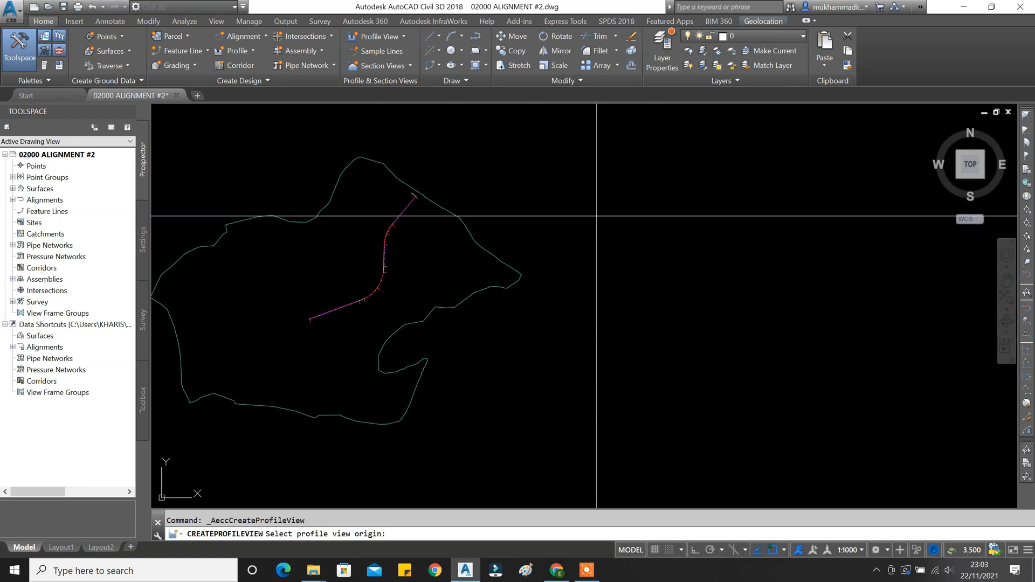
# Place the profile view origin in empty space and zoom toward the band labels.
pyautogui.click(577, 329)
pyautogui.scroll(6, 709, 318)
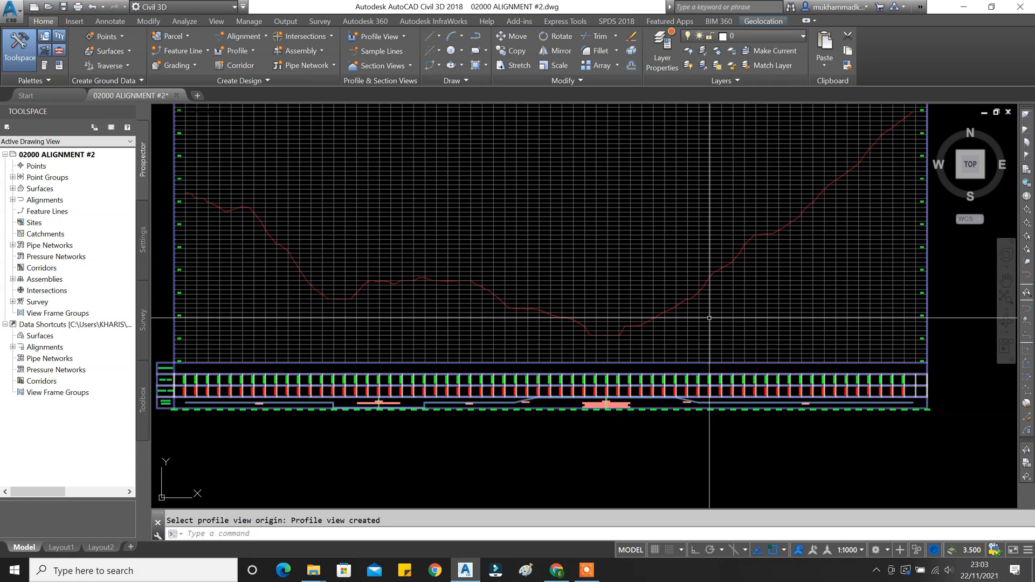
pyautogui.scroll(6, 256, 377)
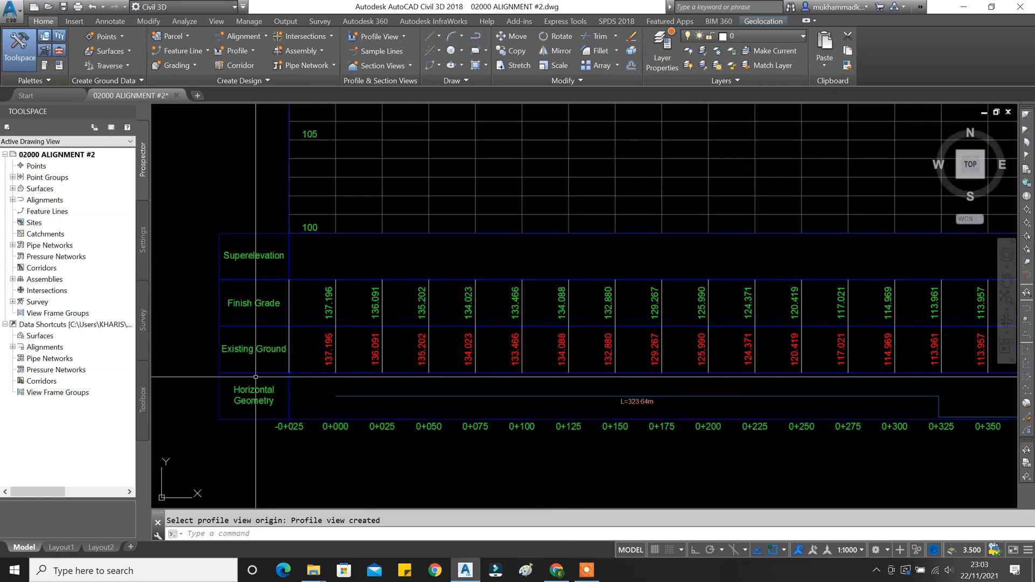
pyautogui.moveTo(256, 377); pyautogui.dragTo(293, 361, button='middle')
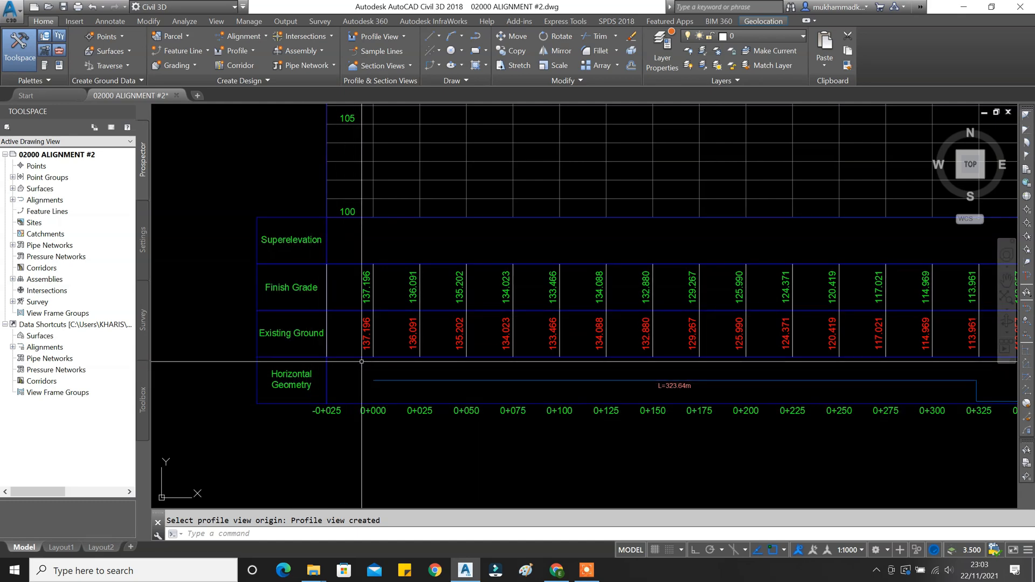
pyautogui.scroll(-4, 362, 362)
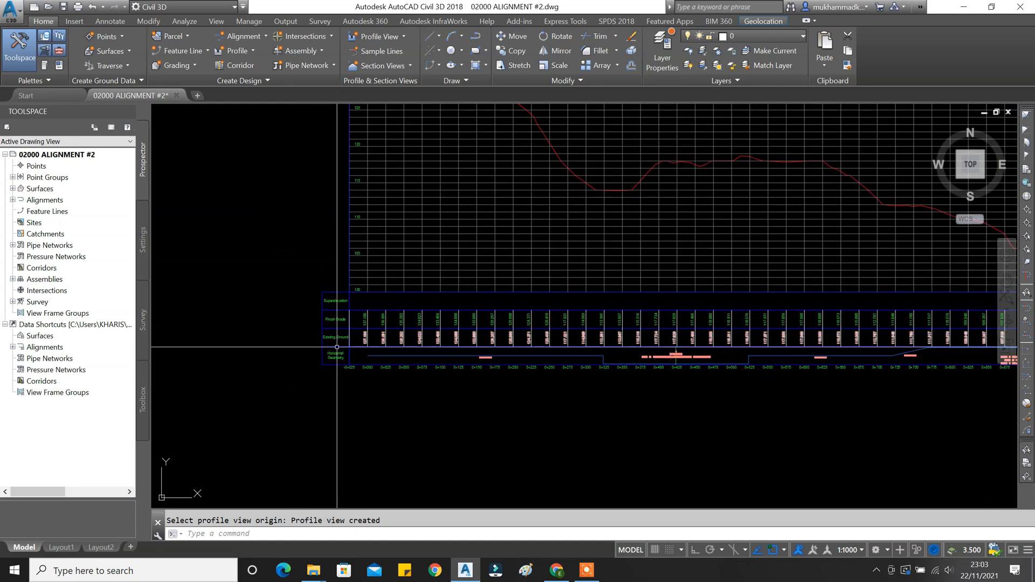
pyautogui.scroll(6, 337, 348)
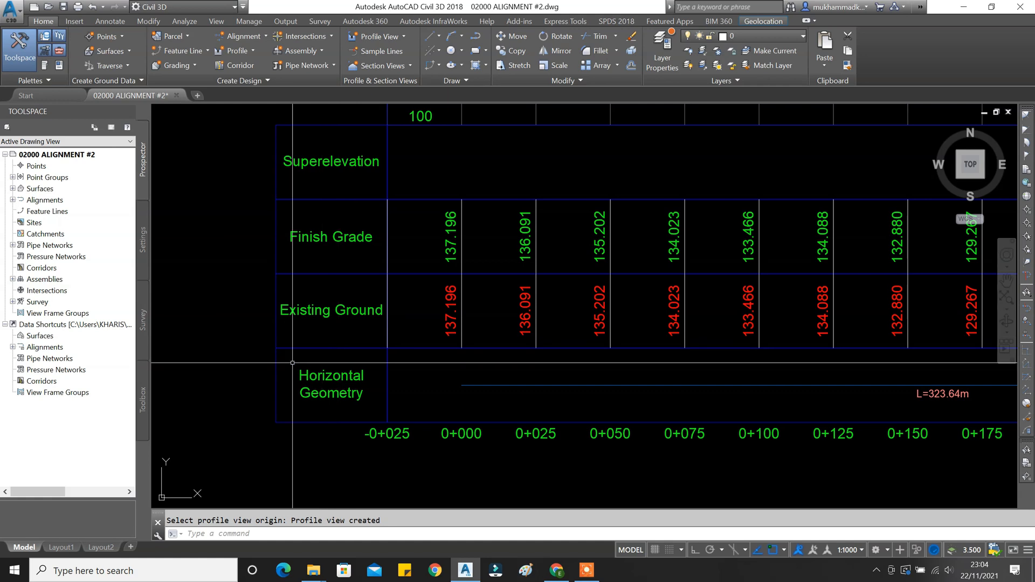
# Pan with P and zoom to inspect the whole profile grid and its data bands.
pyautogui.write('p')
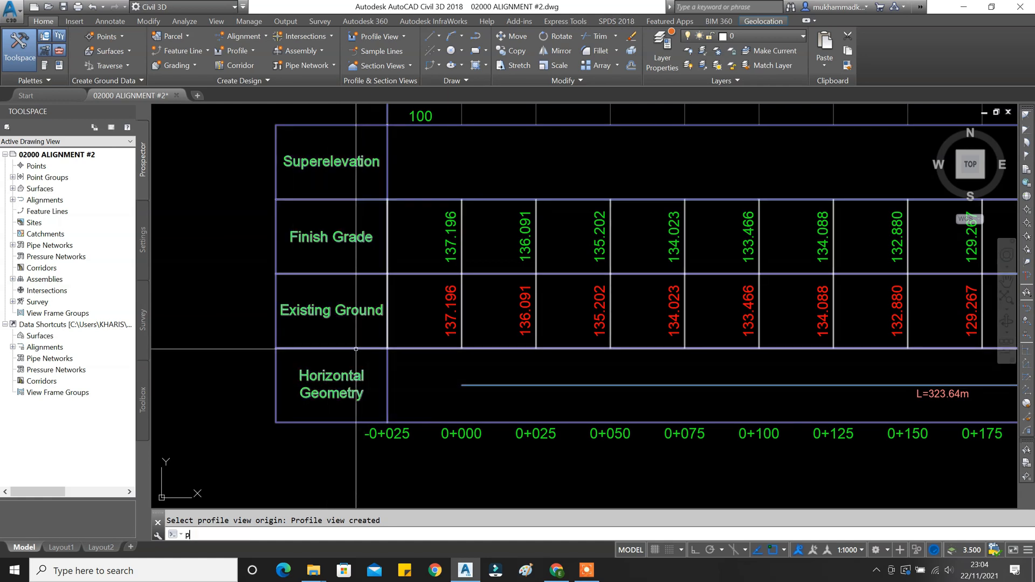
pyautogui.press('Return')
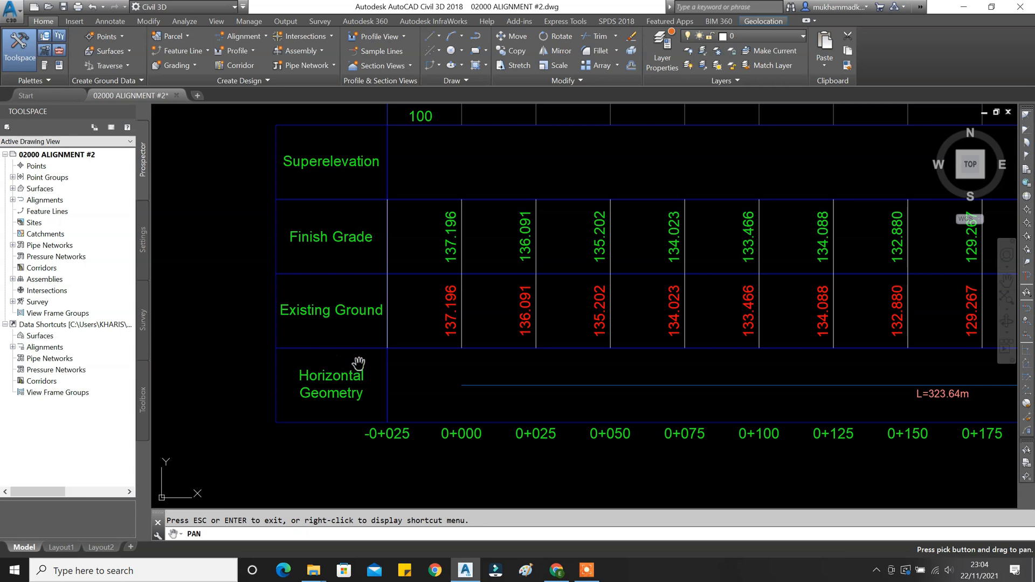
pyautogui.scroll(-6, 355, 357)
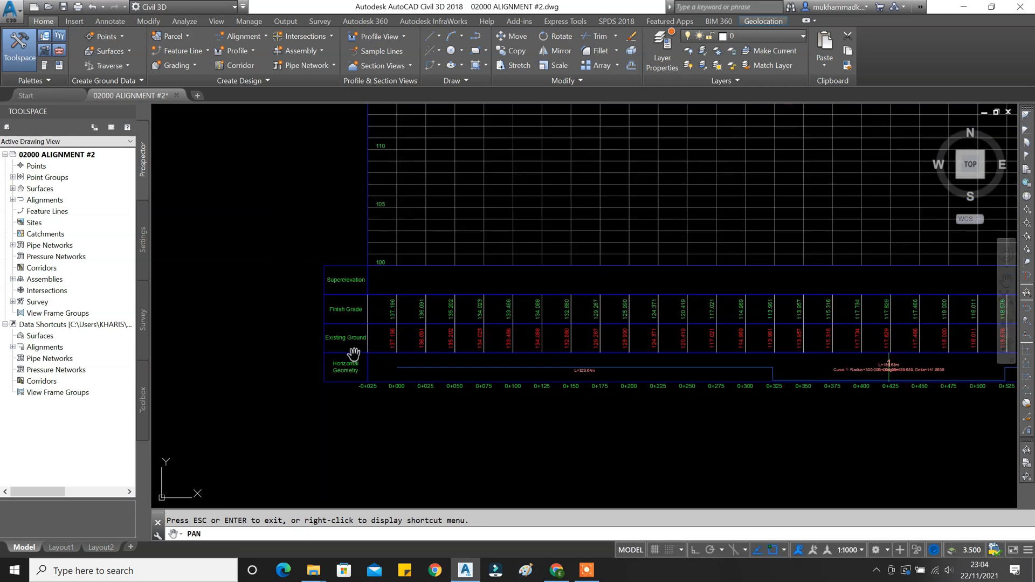
pyautogui.moveTo(508, 270); pyautogui.dragTo(407, 321)
pyautogui.scroll(-5, 407, 322)
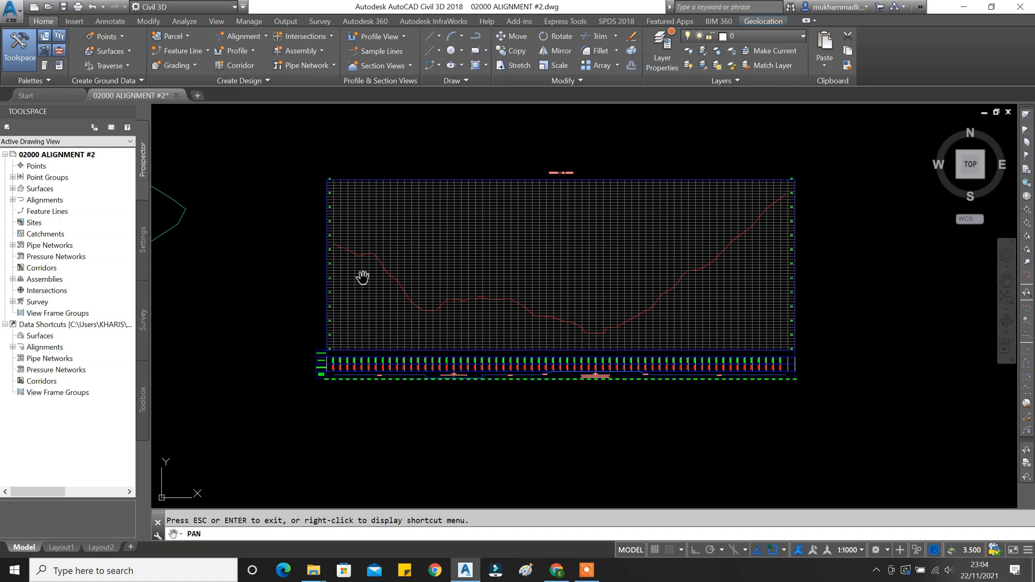
pyautogui.scroll(8, 559, 171)
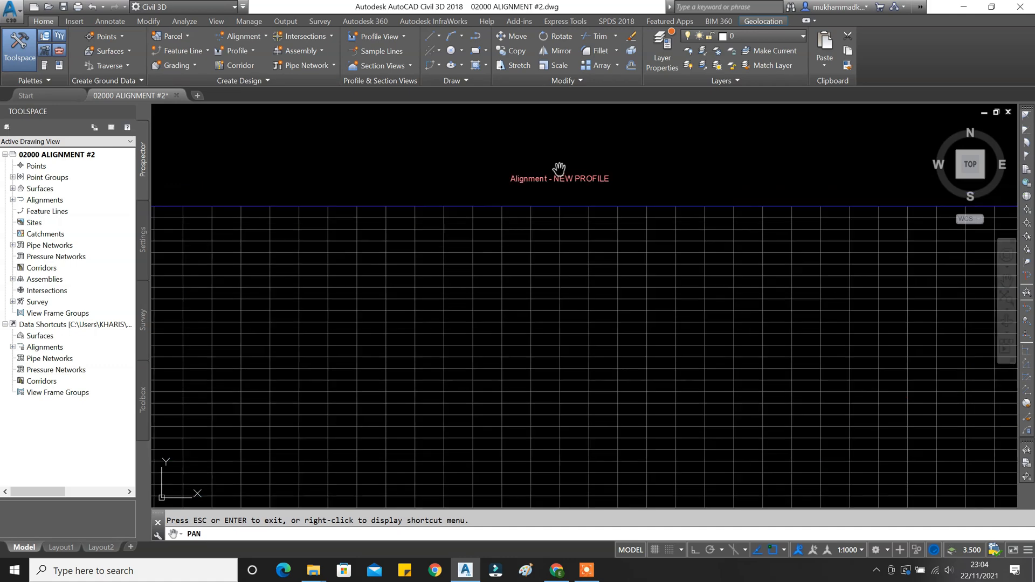
pyautogui.scroll(-8, 558, 175)
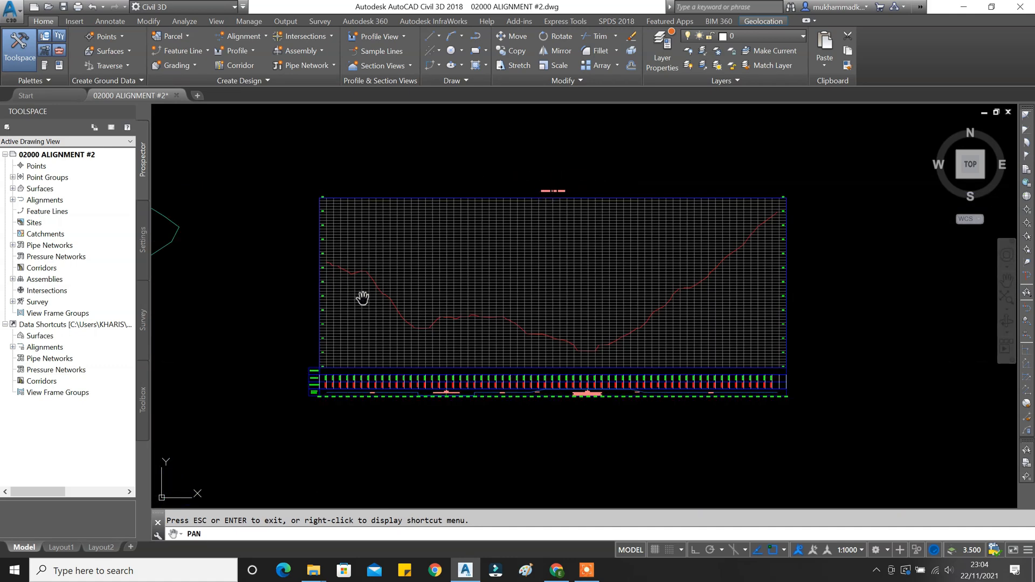
pyautogui.scroll(2, 334, 333)
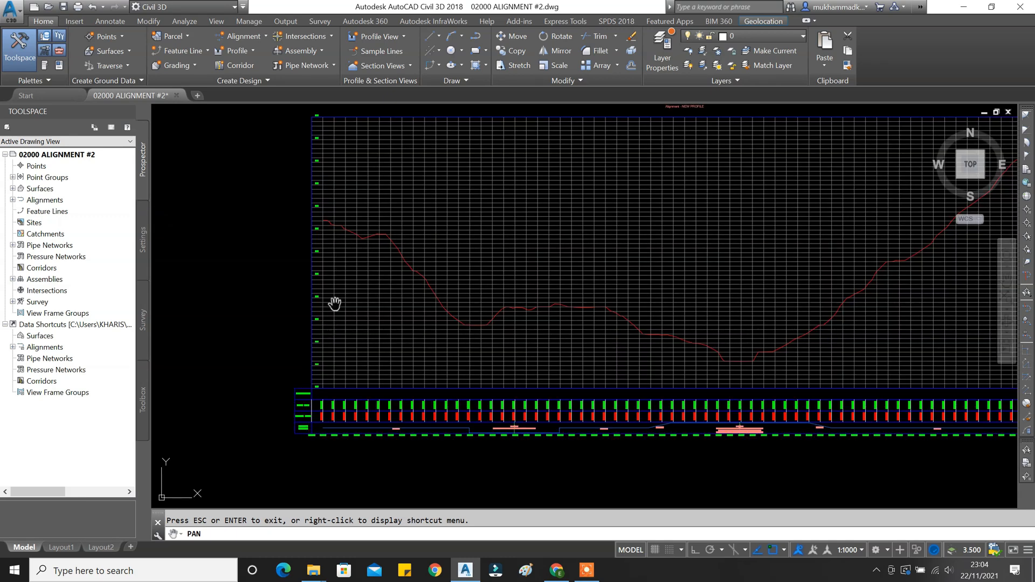
pyautogui.scroll(2, 315, 387)
pyautogui.scroll(4, 315, 387)
pyautogui.moveTo(322, 390)
pyautogui.mouseDown()
pyautogui.moveTo(303, 205)
pyautogui.moveTo(302, 290)
pyautogui.mouseUp()
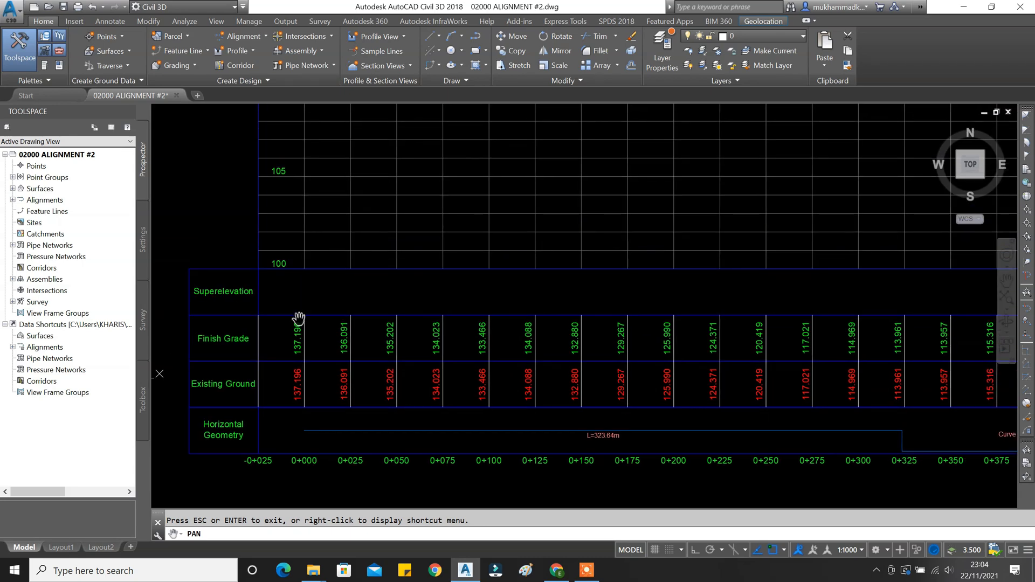
# Add a horizontal 25.0000 linear dimension across one station interval using DLI.
pyautogui.moveTo(314, 267); pyautogui.dragTo(300, 289)
pyautogui.press('Escape')
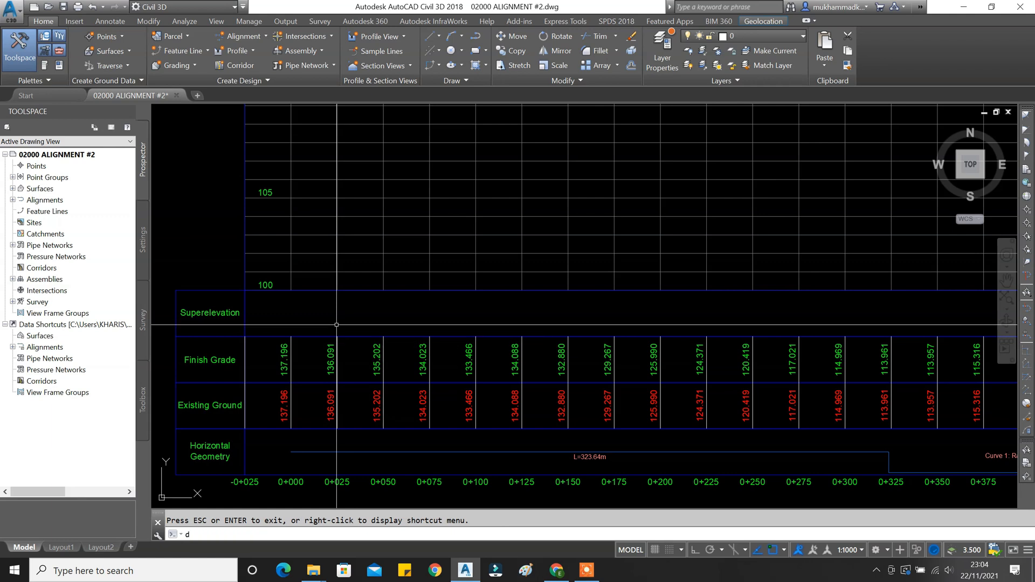
pyautogui.write('dli')
pyautogui.press('Return')
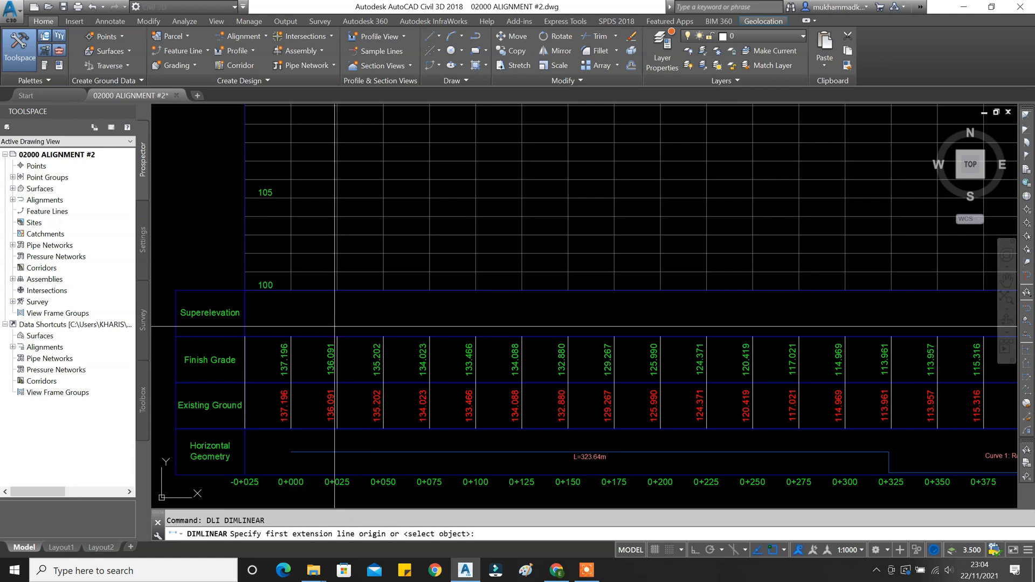
pyautogui.click(337, 290)
pyautogui.click(292, 292)
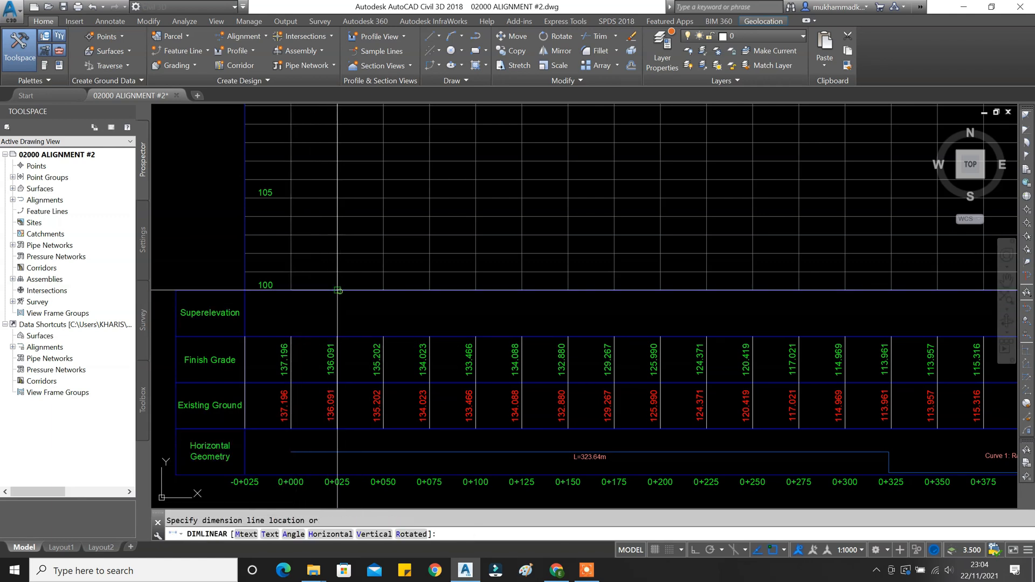
pyautogui.click(315, 318)
pyautogui.scroll(10, 315, 318)
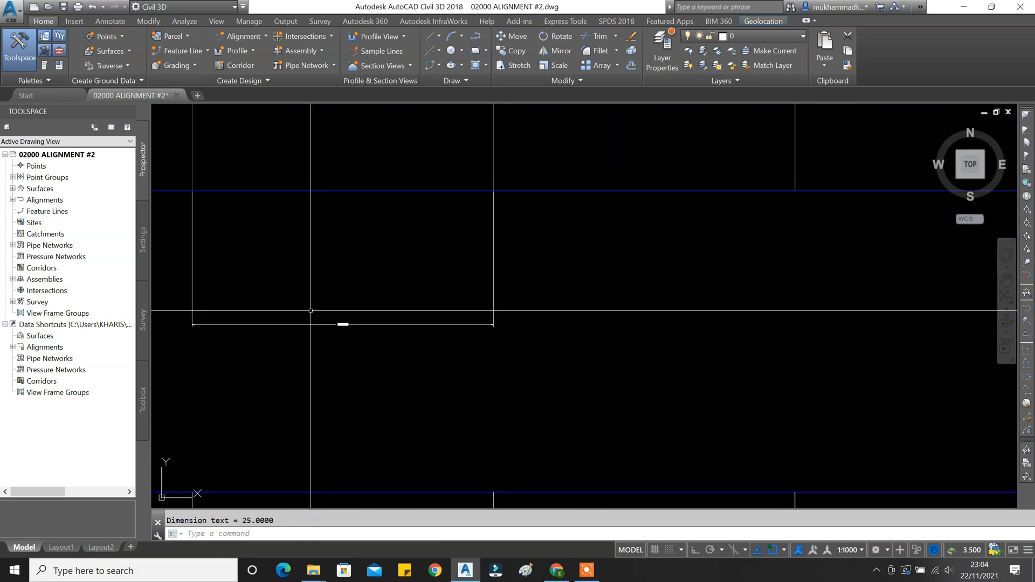
pyautogui.scroll(-5, 340, 302)
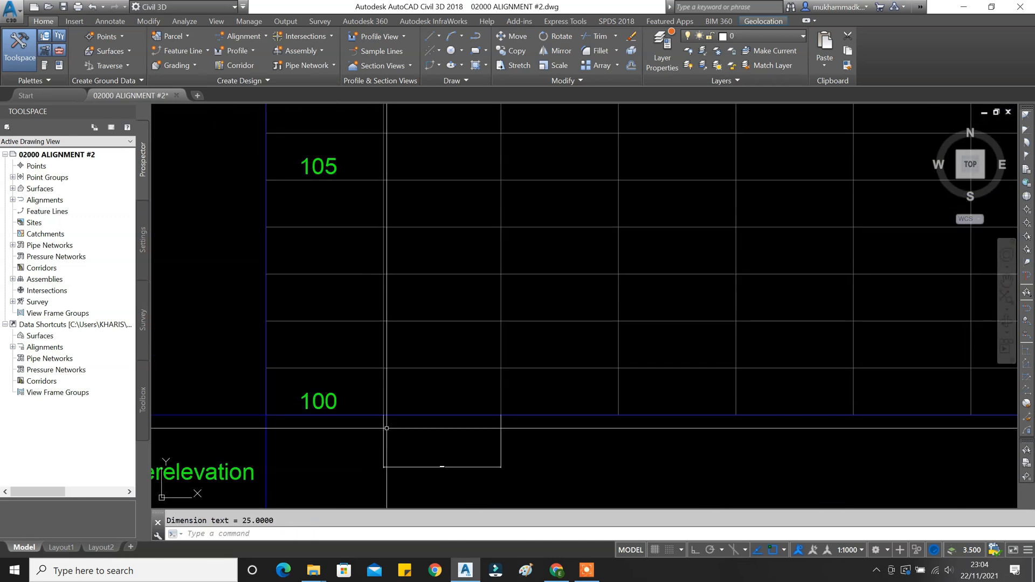
# Add a vertical 50.0000 dimension from elevation 100 to 105, then window-select the dimensions.
pyautogui.press('Return')
pyautogui.click(383, 415)
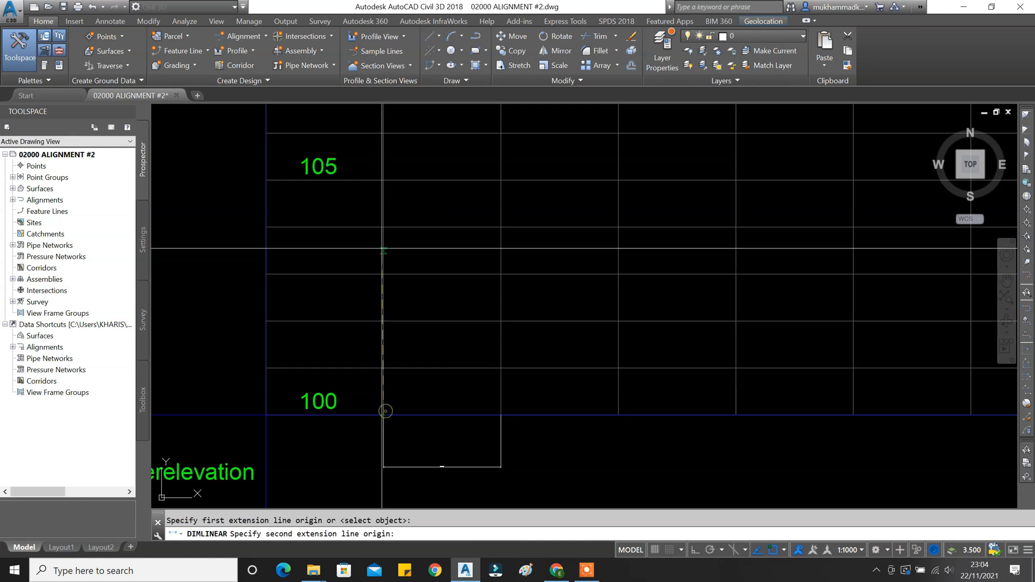
pyautogui.click(384, 181)
pyautogui.click(366, 195)
pyautogui.scroll(5, 365, 297)
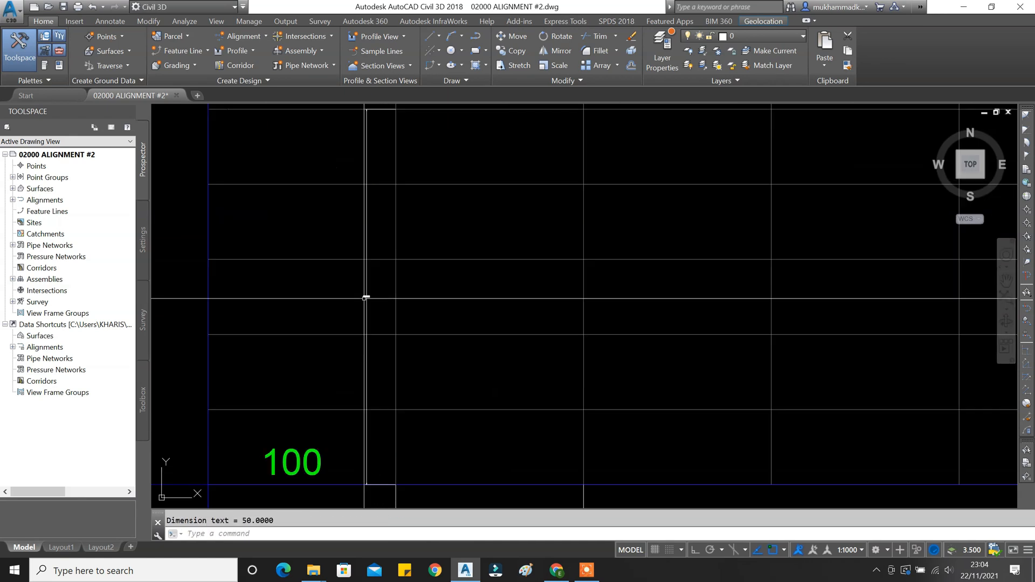
pyautogui.scroll(-8, 443, 284)
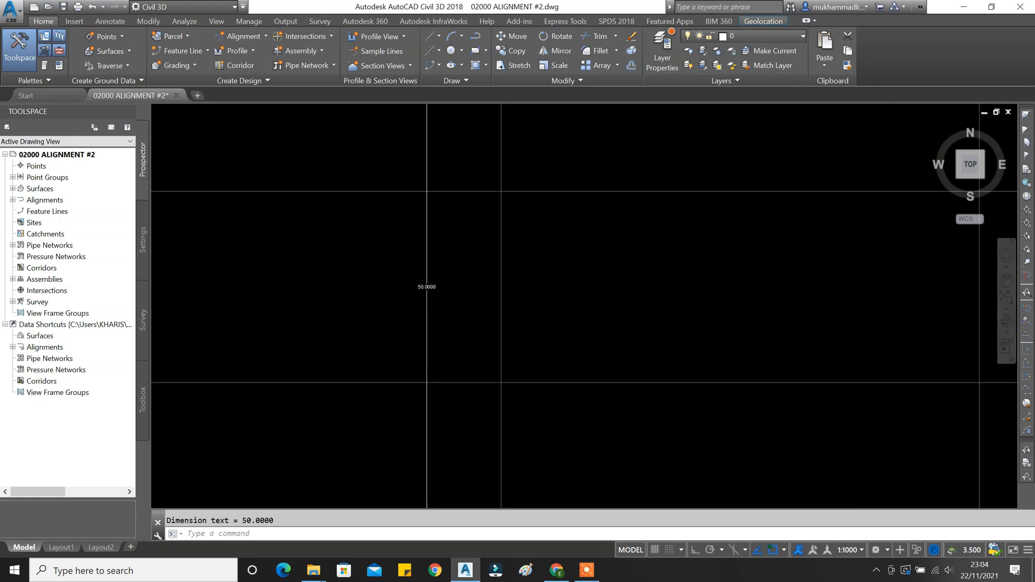
pyautogui.click(434, 312)
pyautogui.click(409, 310)
pyautogui.scroll(-4, 408, 310)
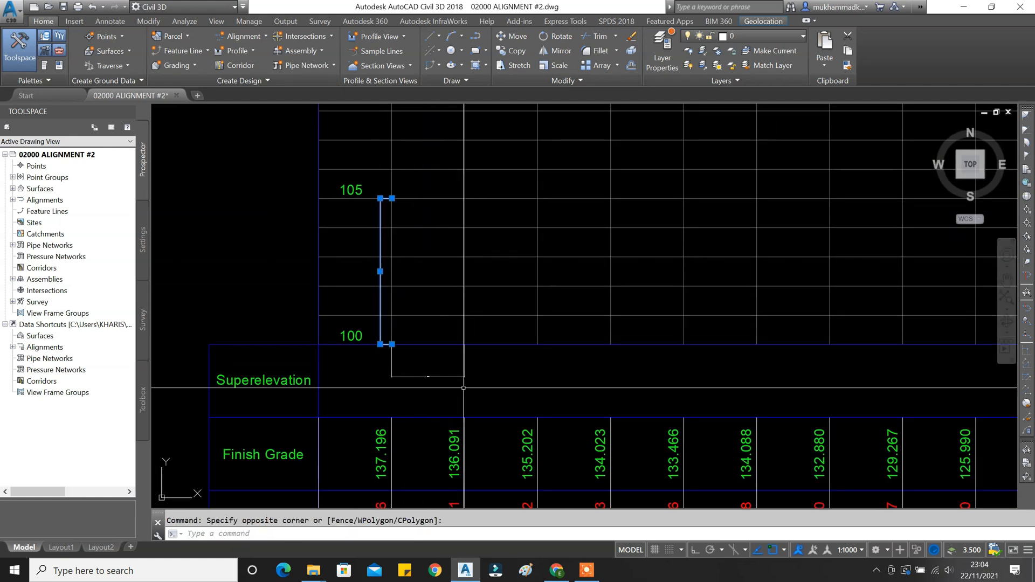
pyautogui.click(409, 371)
pyautogui.write('e')
pyautogui.press('Return')
pyautogui.press('Escape')
pyautogui.scroll(-8, 409, 371)
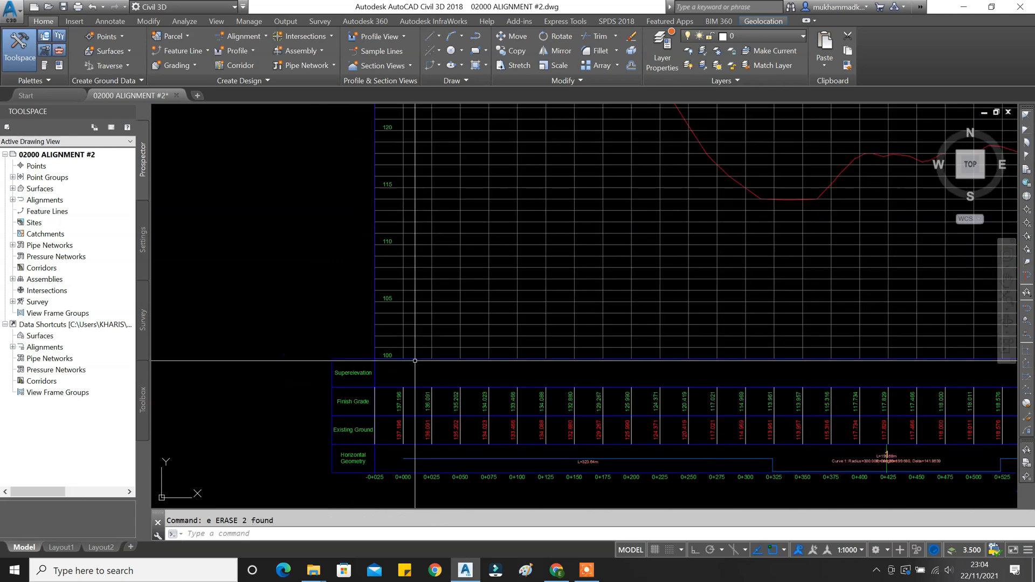
pyautogui.moveTo(406, 338); pyautogui.dragTo(344, 378, button='middle')
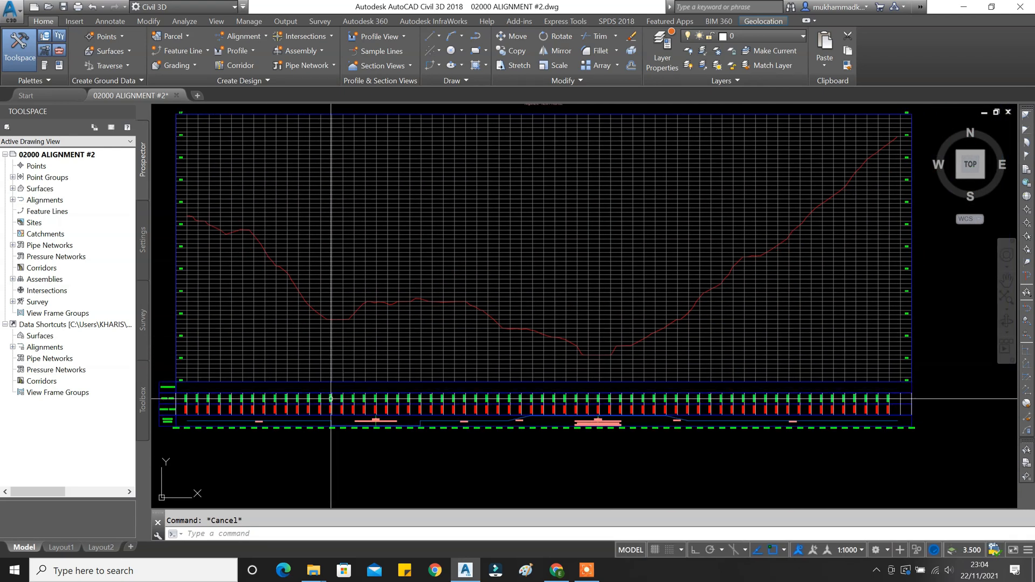
pyautogui.scroll(4, 176, 400)
pyautogui.scroll(2, 176, 400)
pyautogui.moveTo(176, 400); pyautogui.dragTo(348, 381, button='middle')
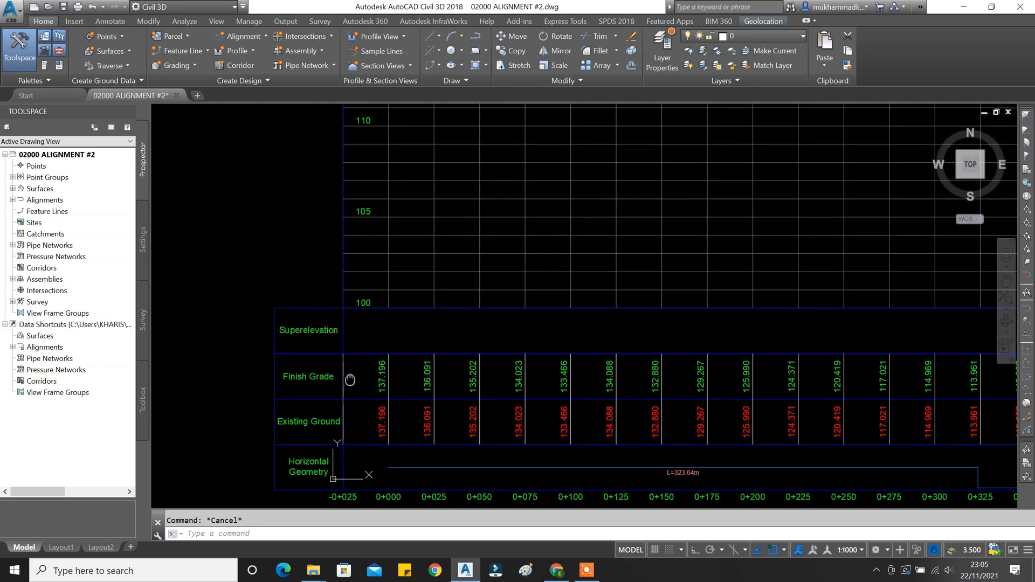
pyautogui.scroll(-5, 325, 328)
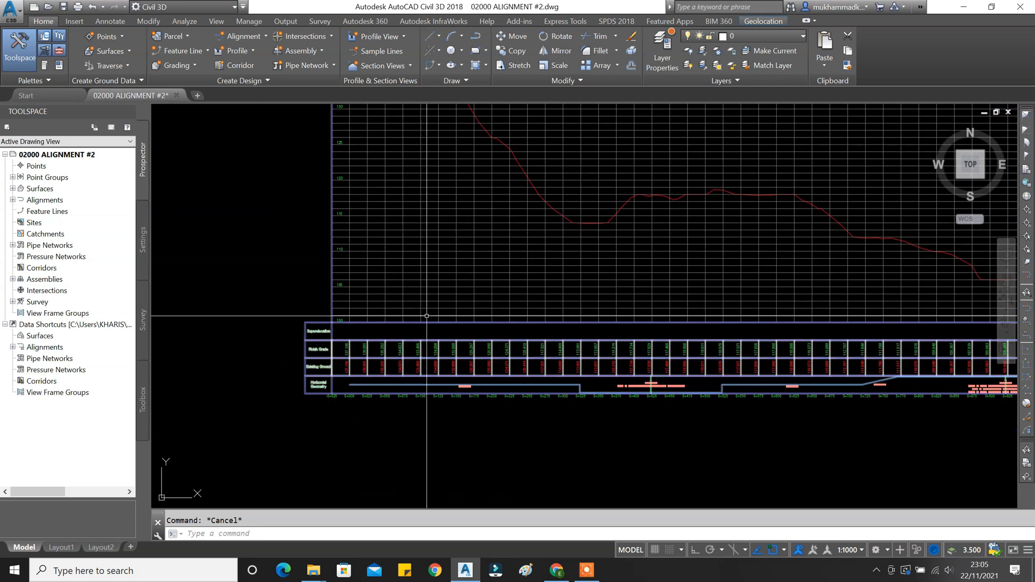
pyautogui.moveTo(471, 360); pyautogui.dragTo(428, 382, button='middle')
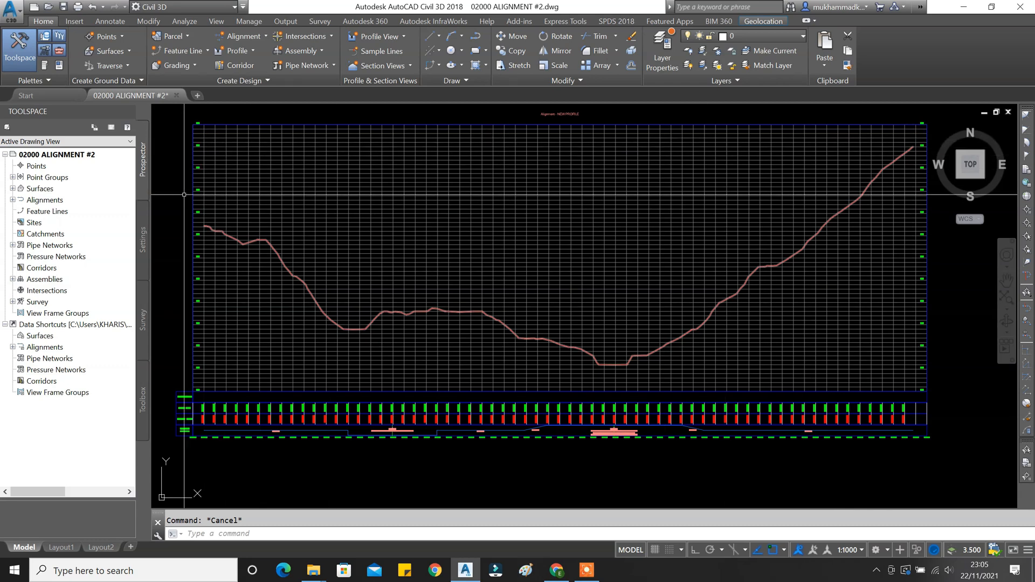
pyautogui.write('p')
pyautogui.press('Return')
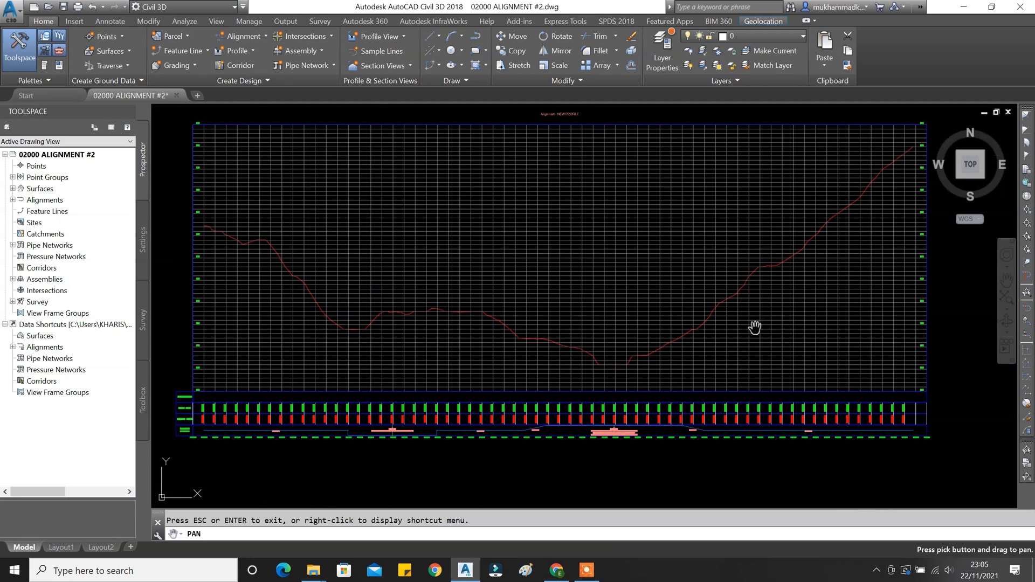
pyautogui.scroll(-3, 755, 327)
pyautogui.scroll(1, 681, 348)
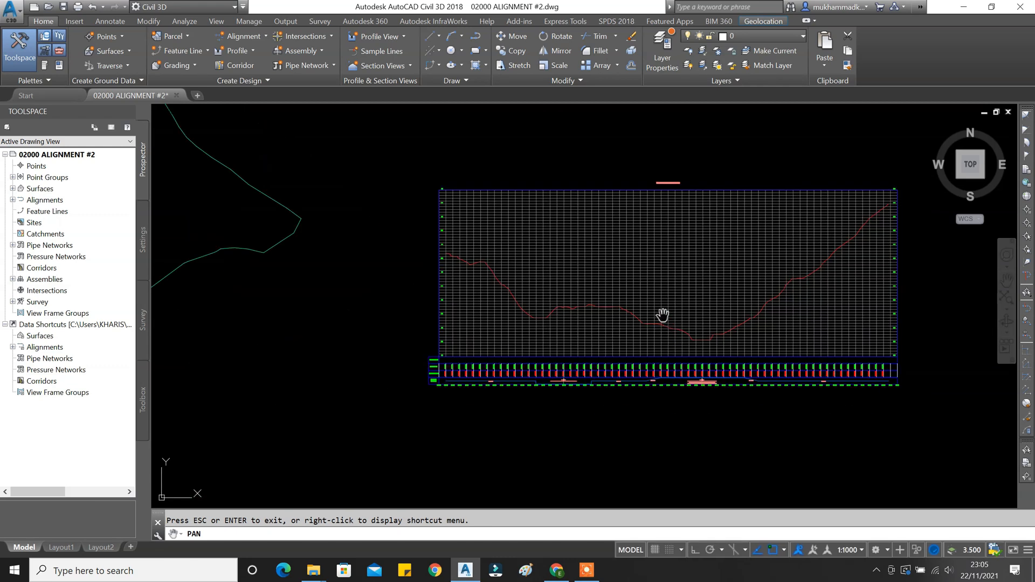
pyautogui.moveTo(641, 305)
pyautogui.mouseDown()
pyautogui.moveTo(607, 335)
pyautogui.moveTo(492, 320)
pyautogui.mouseUp()
pyautogui.scroll(2, 522, 322)
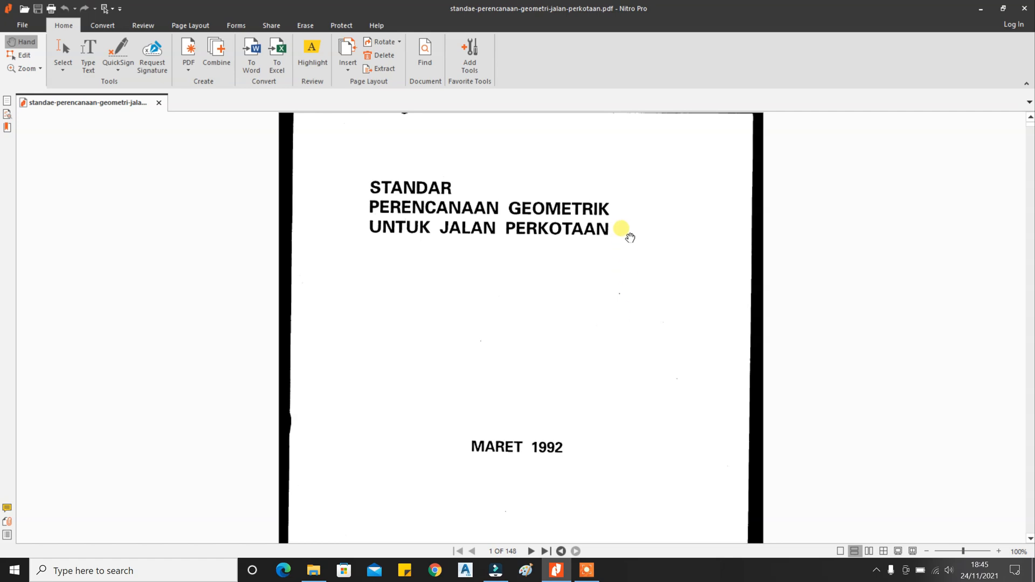
# Scroll past the cover, page forward to page 8, then back to contents page 7.
pyautogui.scroll(-10, 651, 353)
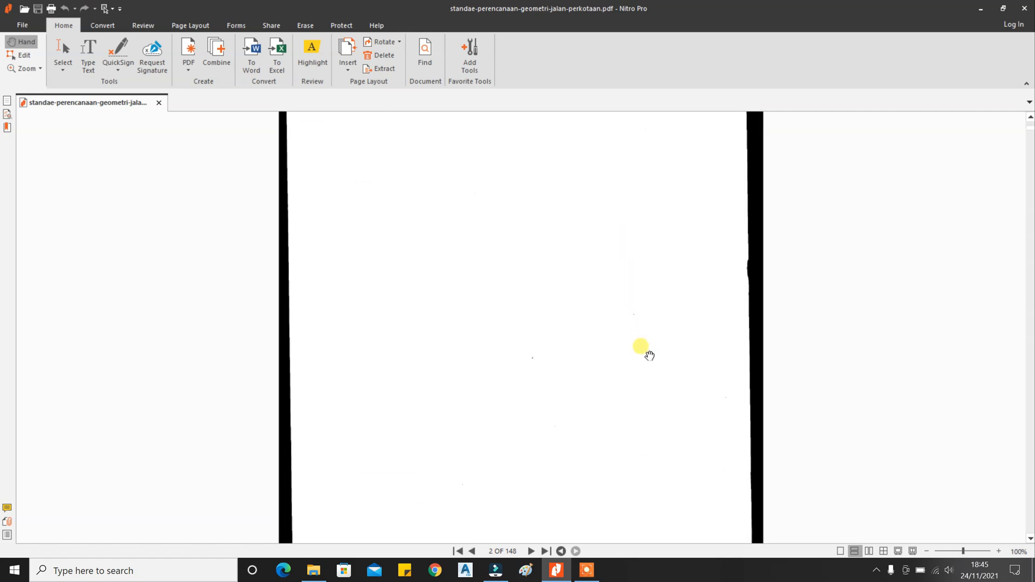
pyautogui.scroll(-10, 647, 354)
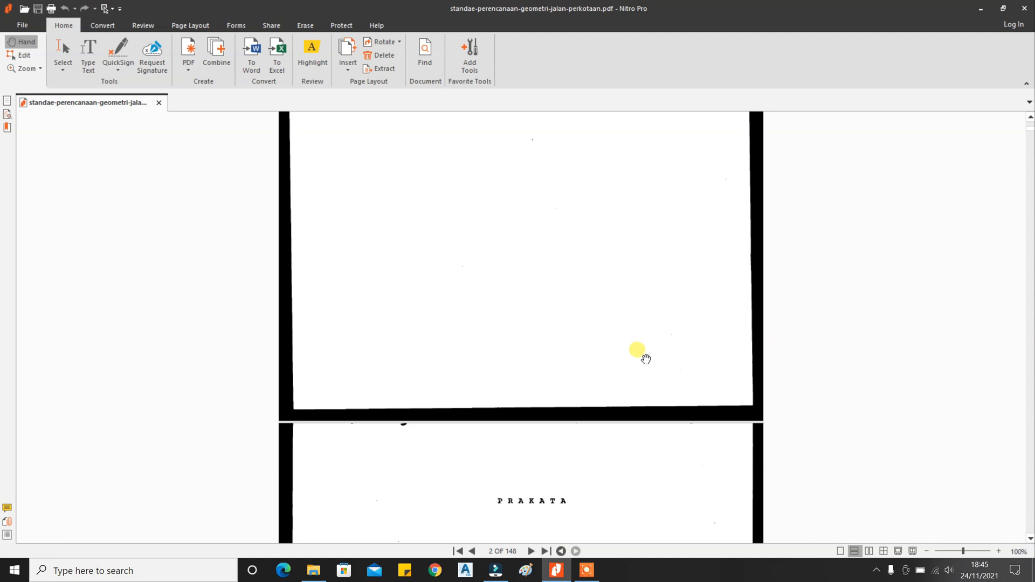
pyautogui.click(531, 551)
pyautogui.click(531, 551)
pyautogui.click(531, 552)
pyautogui.click(532, 551)
pyautogui.click(531, 552)
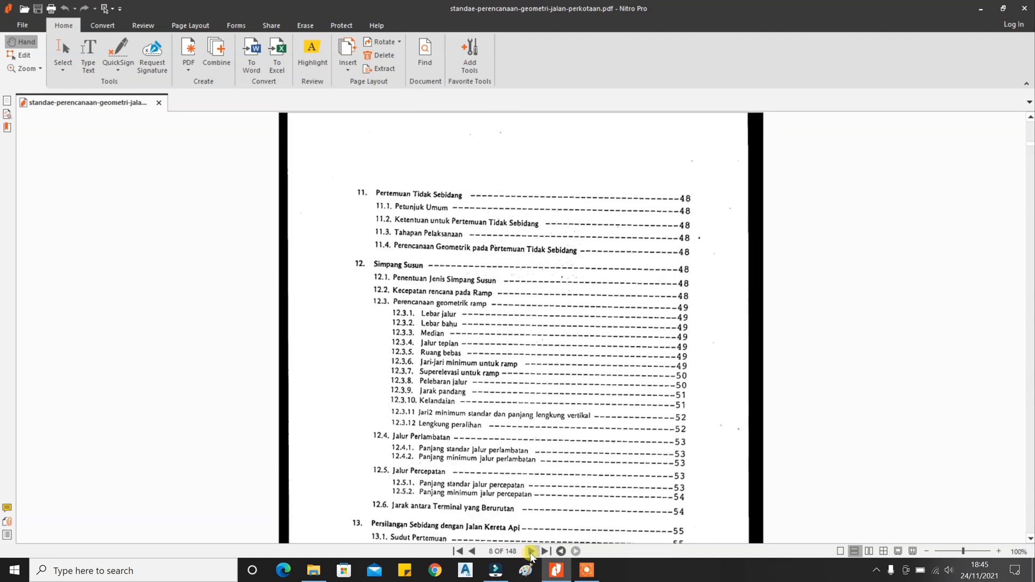
pyautogui.click(532, 551)
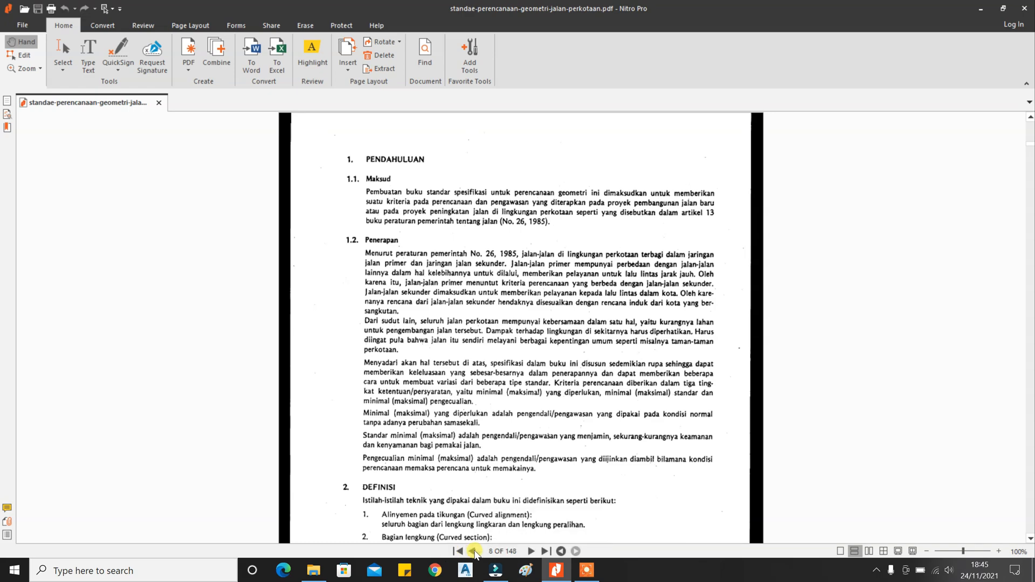
pyautogui.click(473, 551)
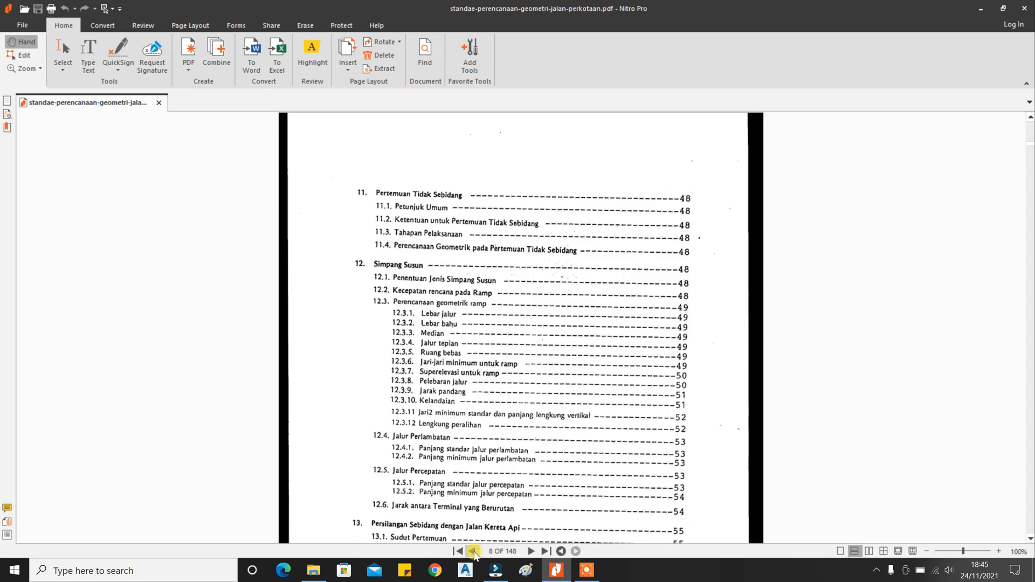
pyautogui.click(473, 551)
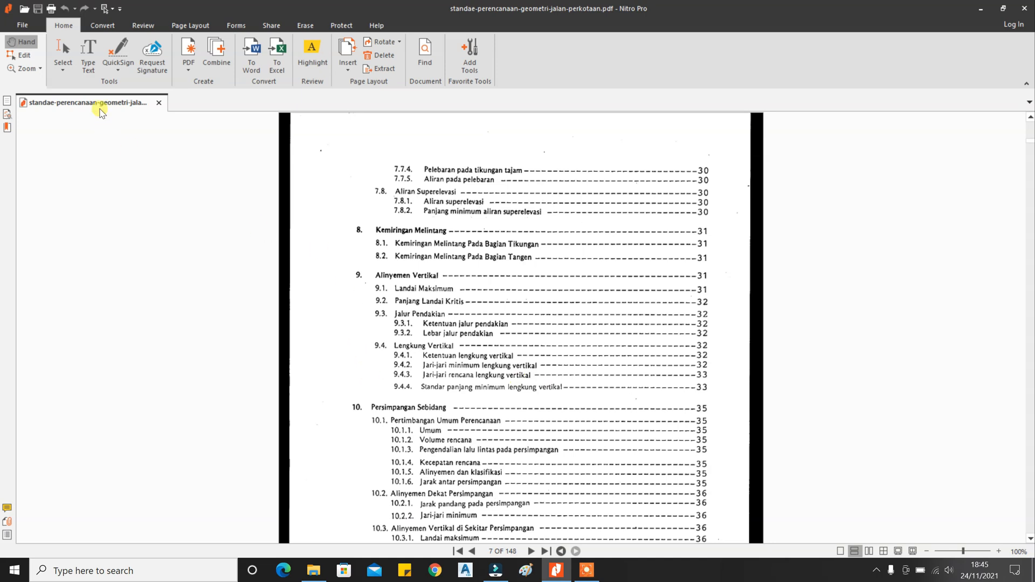
# Draw a Review rectangle around 9. Alinyemen Vertikal and its subsections 9.1–9.4.4.
pyautogui.click(98, 29)
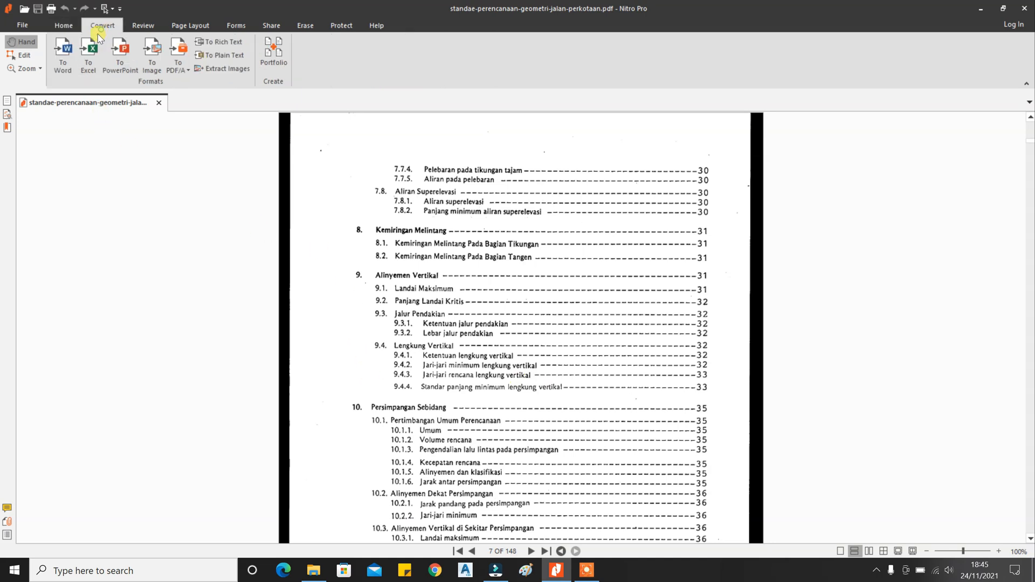
pyautogui.click(140, 26)
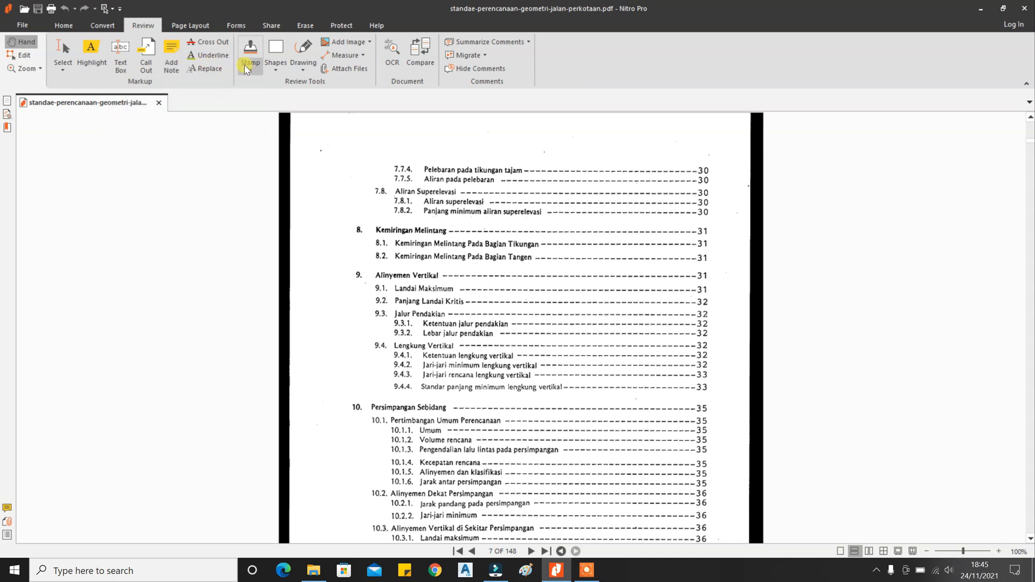
pyautogui.click(272, 62)
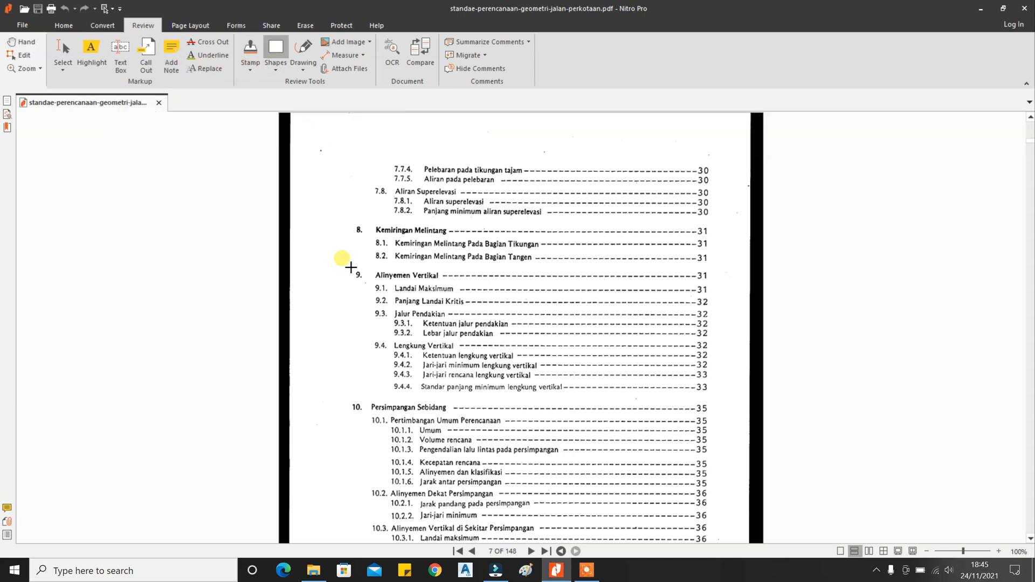
pyautogui.moveTo(351, 268)
pyautogui.mouseDown()
pyautogui.moveTo(472, 339)
pyautogui.moveTo(656, 407)
pyautogui.moveTo(717, 400)
pyautogui.mouseUp()
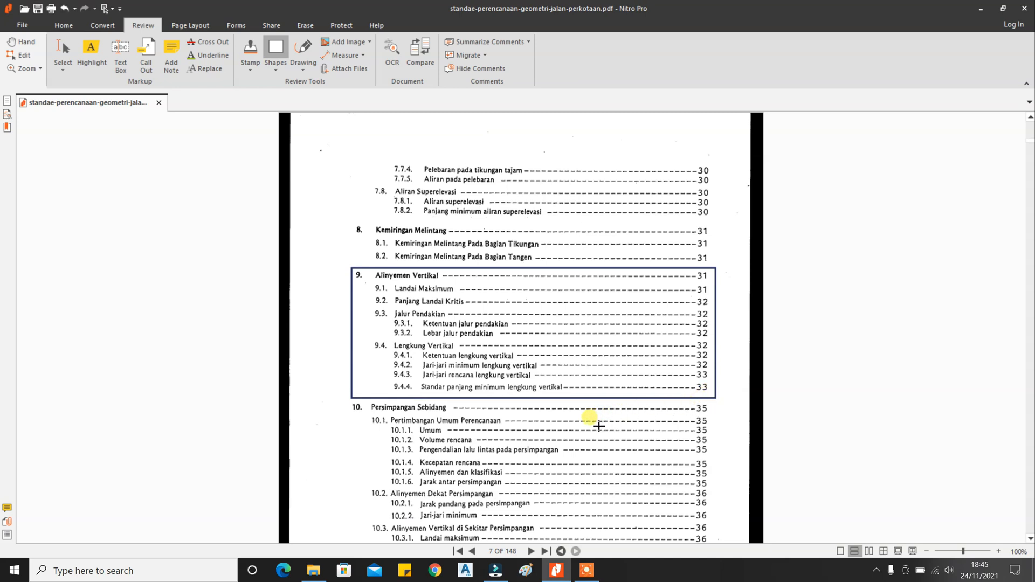
pyautogui.scroll(-1, 599, 426)
pyautogui.scroll(-1, 599, 426)
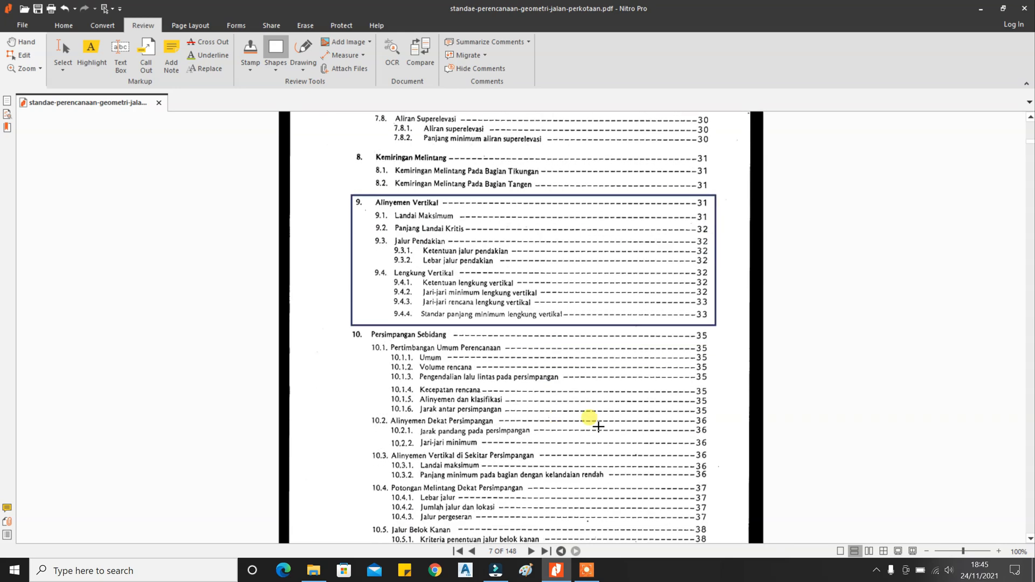
pyautogui.scroll(-1, 599, 426)
# Page forward to page 39, where 9.1 Landai Maksimum and Tabel 9.1 appear.
pyautogui.click(536, 554)
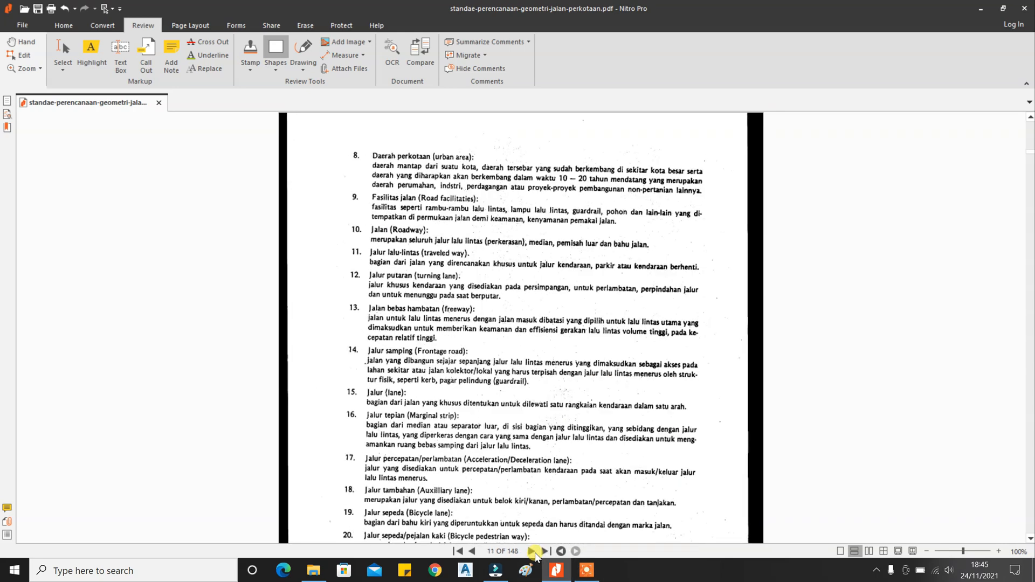
pyautogui.click(535, 554)
pyautogui.click(536, 555)
pyautogui.click(536, 554)
pyautogui.click(536, 554)
pyautogui.click(535, 554)
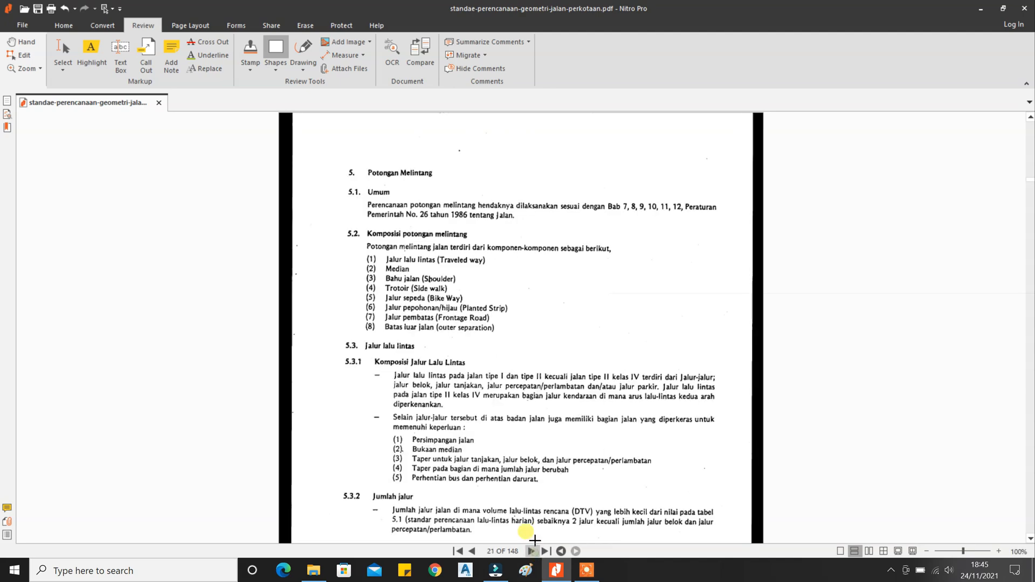
pyautogui.scroll(-8, 541, 511)
pyautogui.click(532, 551)
pyautogui.click(532, 552)
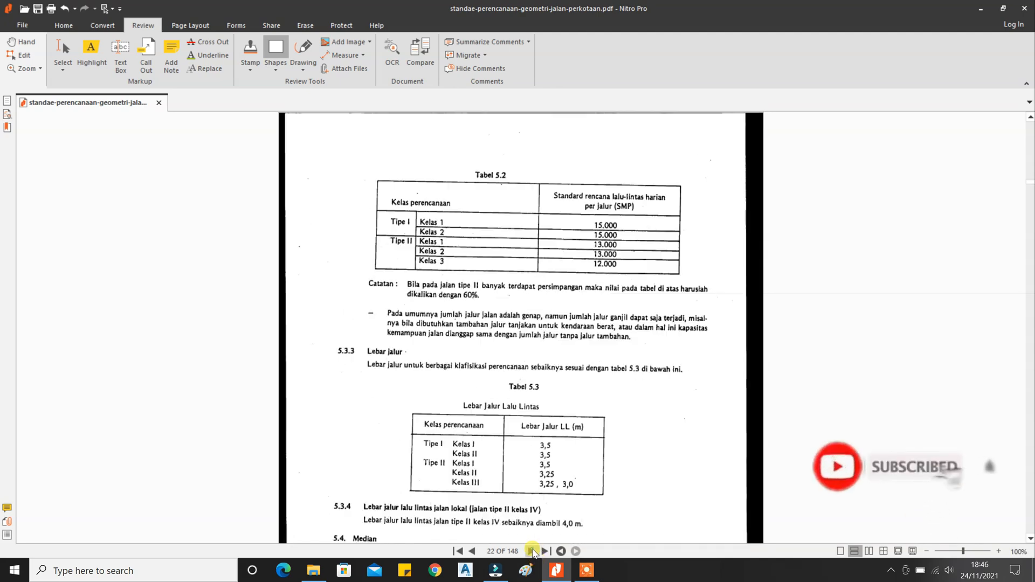
pyautogui.click(532, 551)
pyautogui.click(533, 551)
pyautogui.click(532, 551)
pyautogui.click(533, 551)
pyautogui.click(532, 551)
pyautogui.click(533, 551)
pyautogui.scroll(-8, 542, 491)
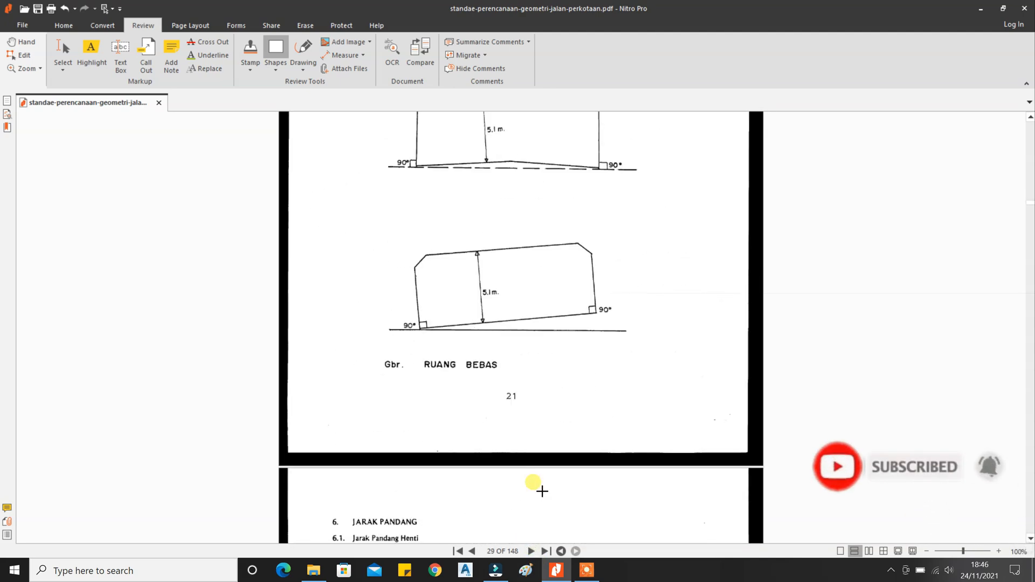
pyautogui.click(532, 554)
pyautogui.click(532, 553)
pyautogui.click(532, 553)
pyautogui.click(532, 553)
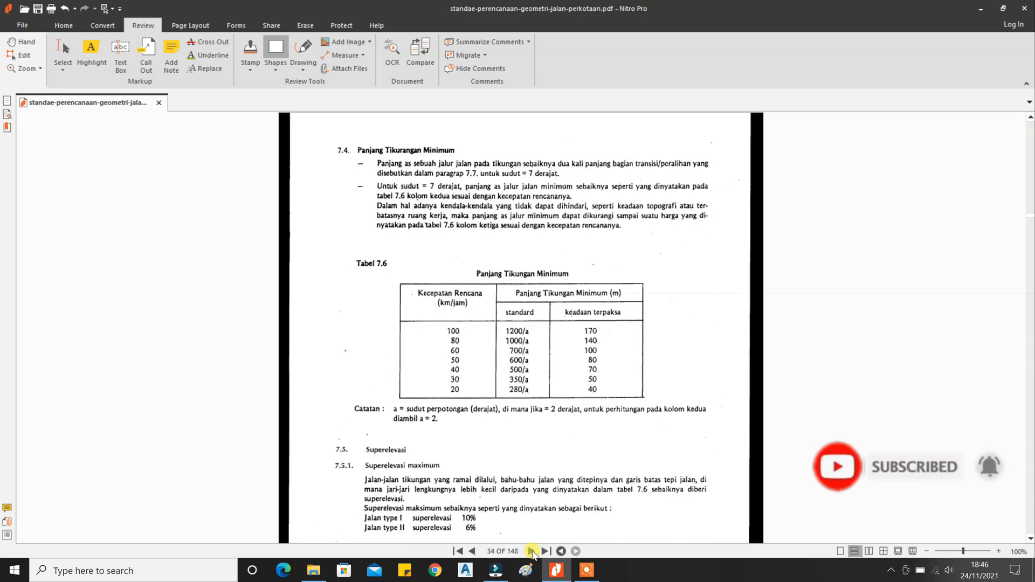
pyautogui.click(531, 553)
pyautogui.click(531, 553)
pyautogui.click(532, 553)
pyautogui.scroll(-10, 538, 511)
pyautogui.scroll(-6, 538, 510)
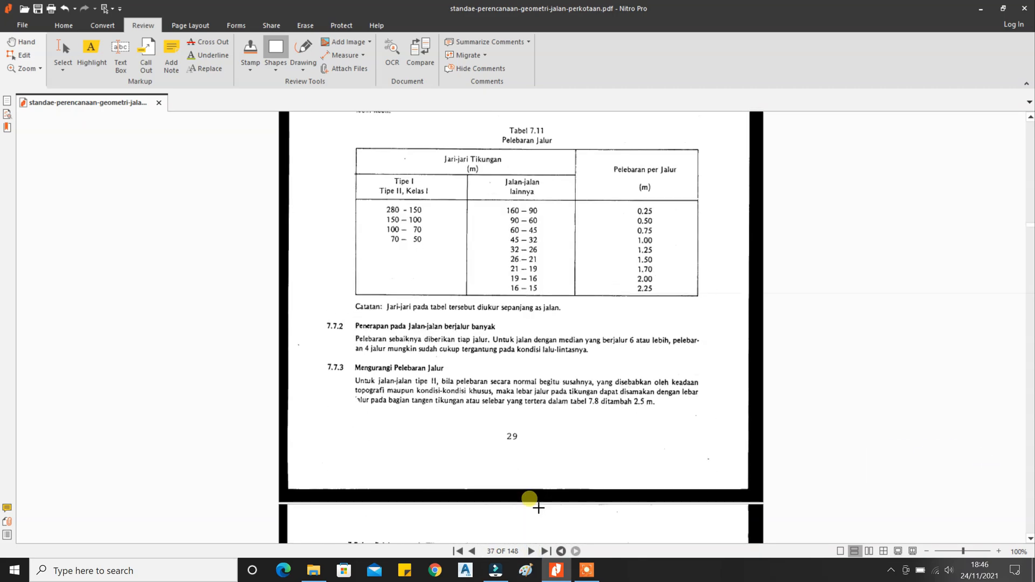
pyautogui.click(531, 552)
pyautogui.click(531, 552)
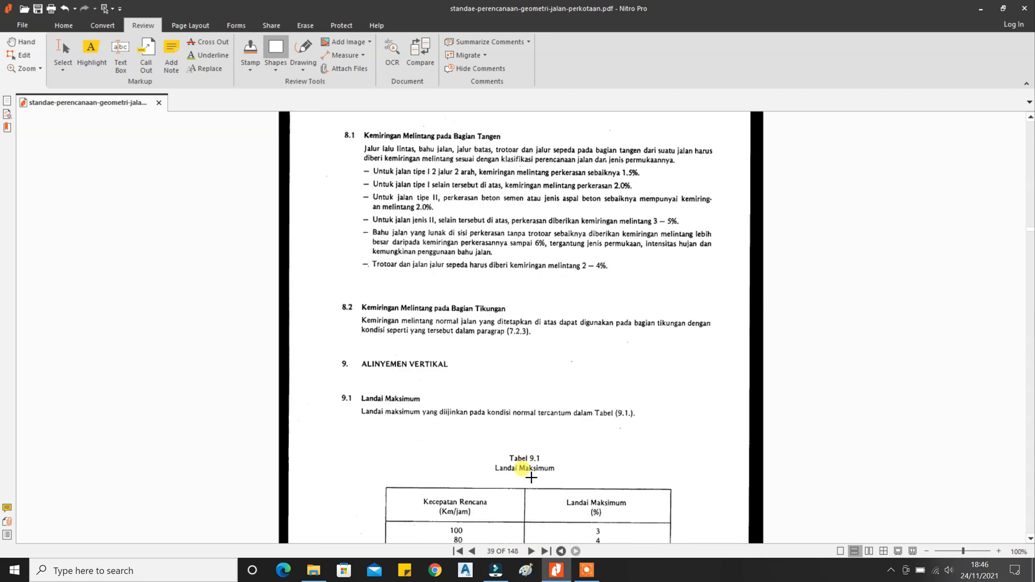
pyautogui.scroll(-3, 528, 469)
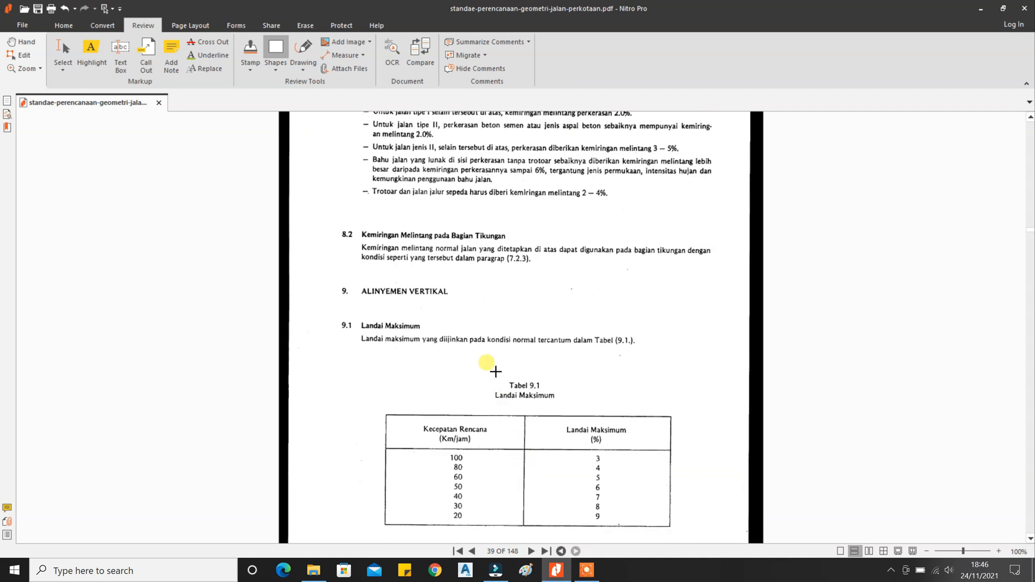
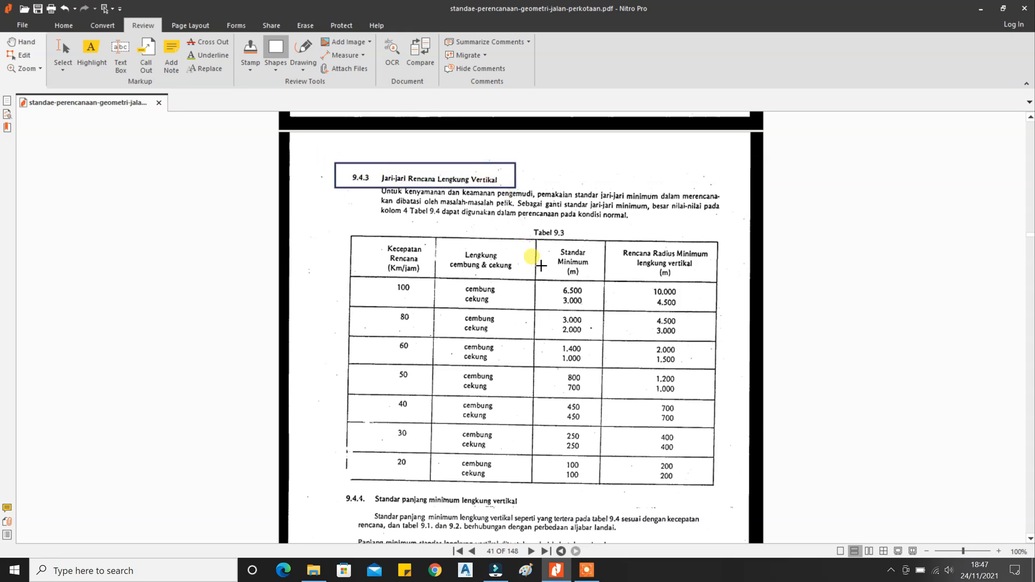
# Outline Table 9.4 with a rectangle in Nitro Pro.
pyautogui.scroll(5, 541, 265)
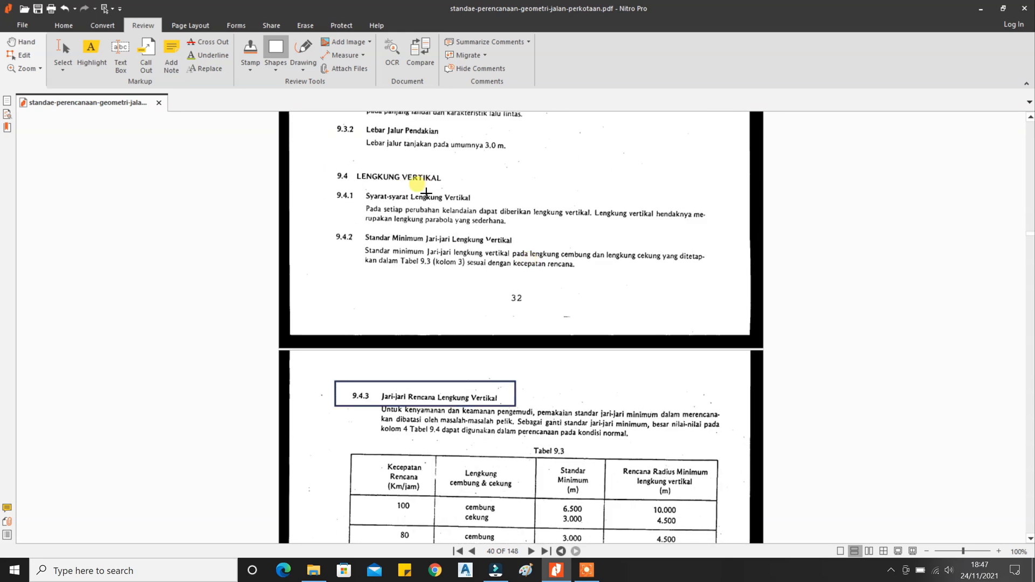
pyautogui.scroll(2, 471, 247)
pyautogui.scroll(-12, 468, 252)
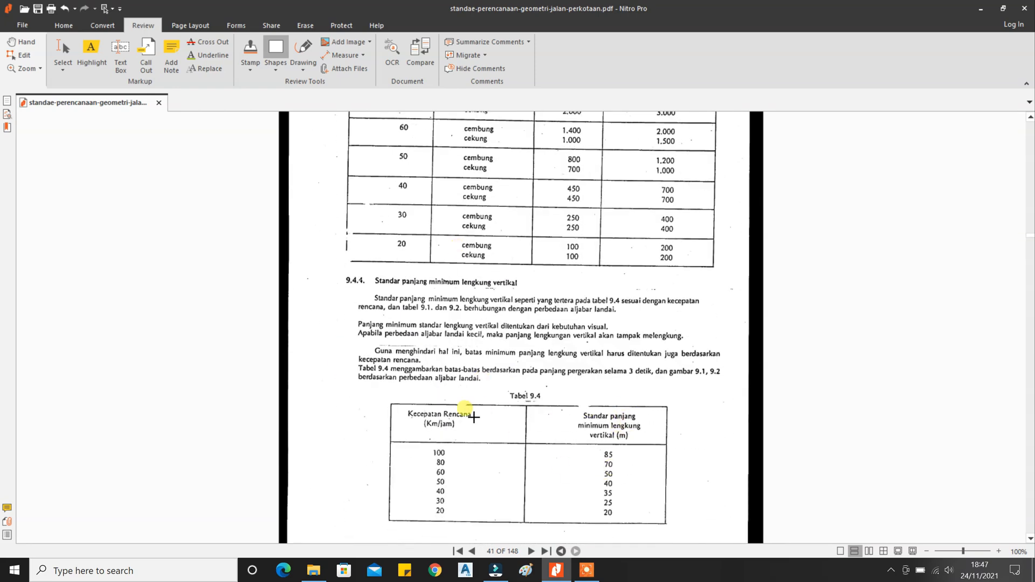
pyautogui.moveTo(379, 382); pyautogui.dragTo(676, 535)
# Box the Standar Minimum and Rencana Radius columns of Table 9.3.
pyautogui.scroll(4, 615, 400)
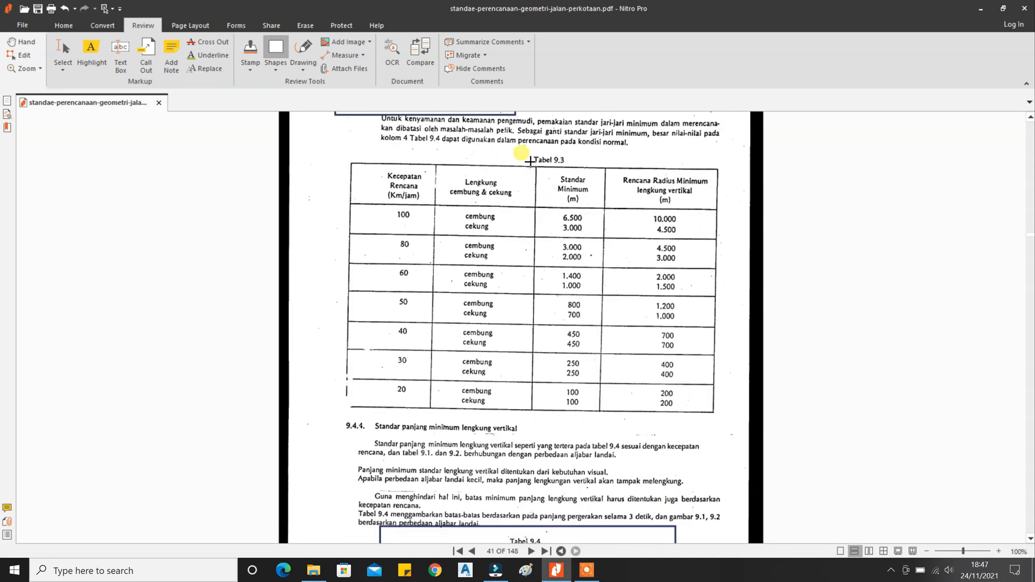
pyautogui.moveTo(530, 160); pyautogui.dragTo(724, 421)
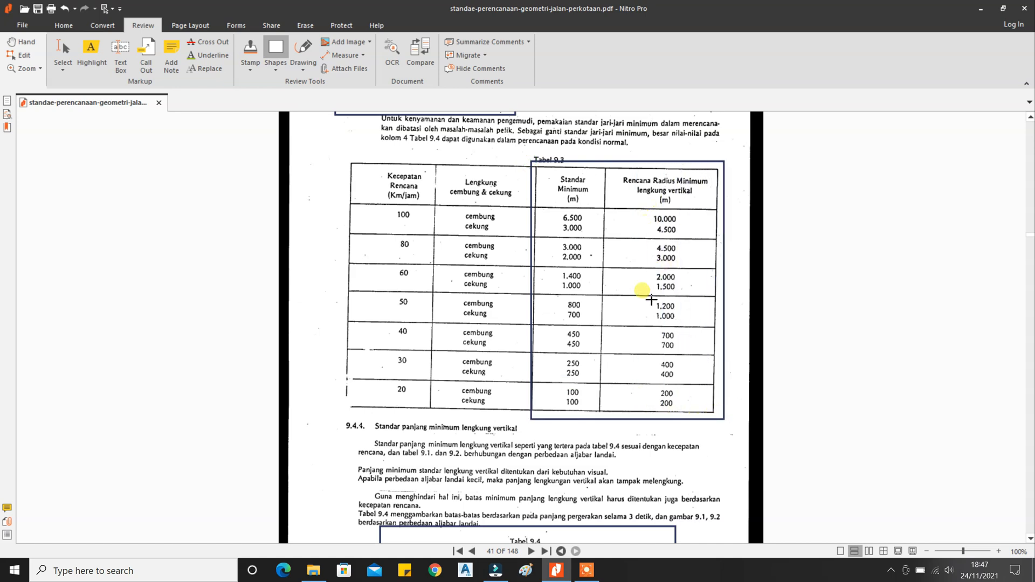
pyautogui.scroll(-1, 609, 416)
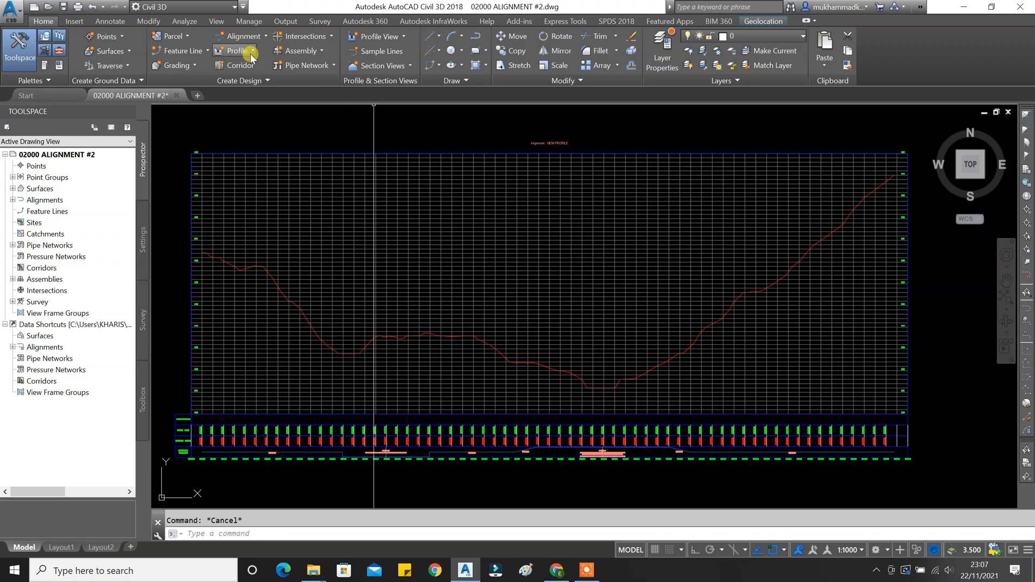
# Create a profile in the picked view named by Alignment Name, with Design Profile style and Complete Label Set.
pyautogui.click(237, 51)
pyautogui.click(253, 96)
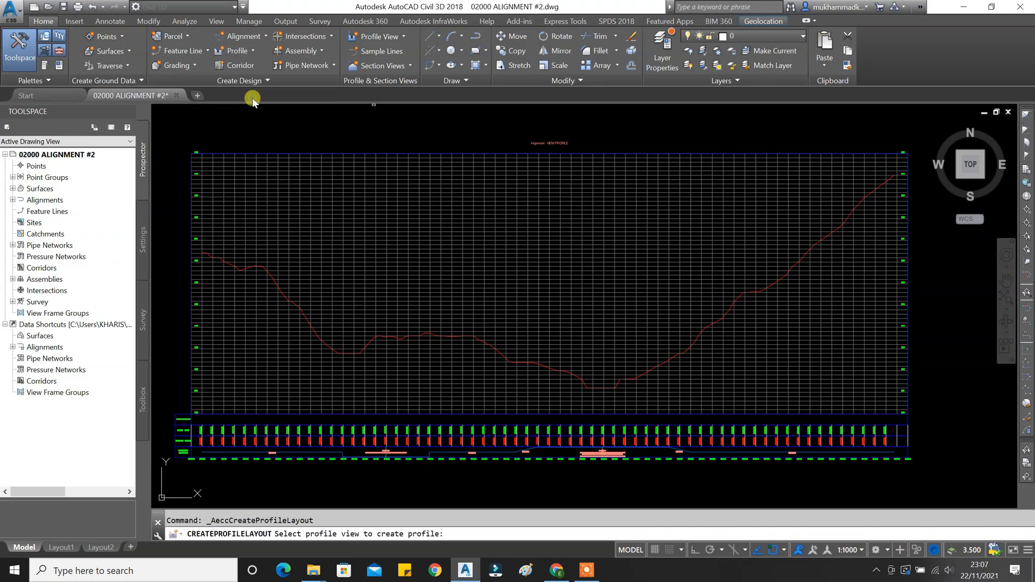
pyautogui.click(305, 184)
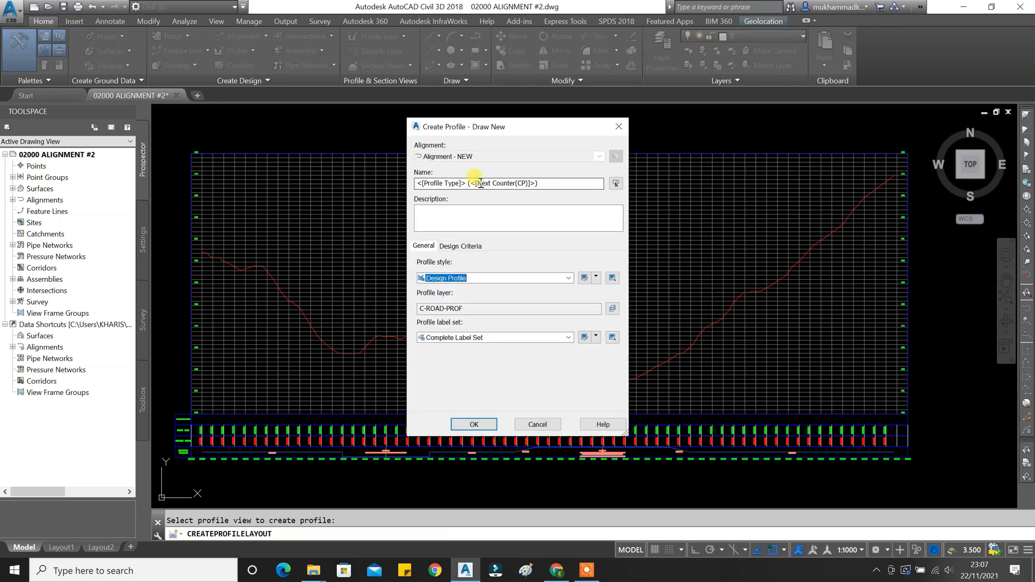
pyautogui.click(615, 184)
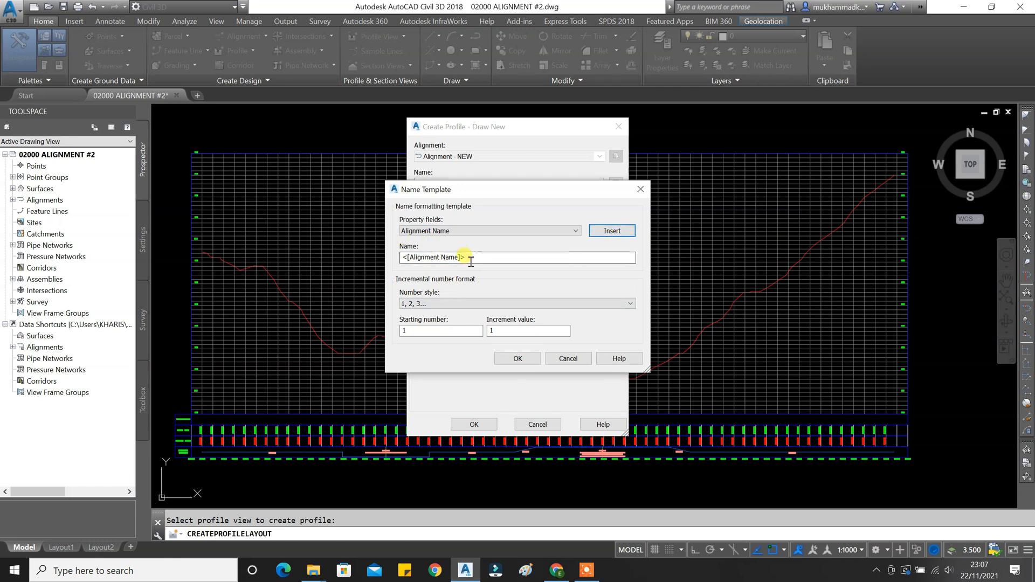
pyautogui.click(507, 358)
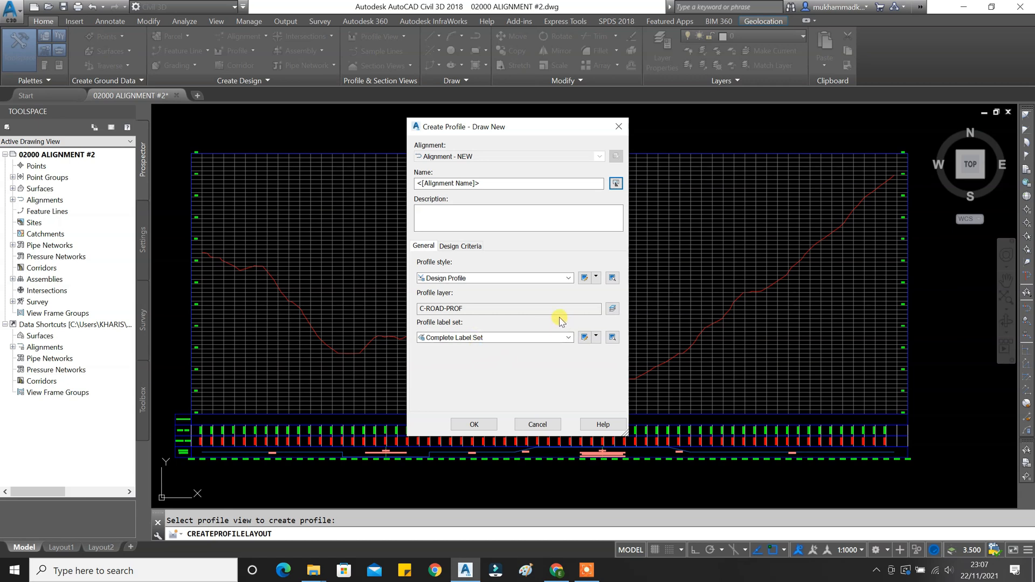
pyautogui.click(469, 340)
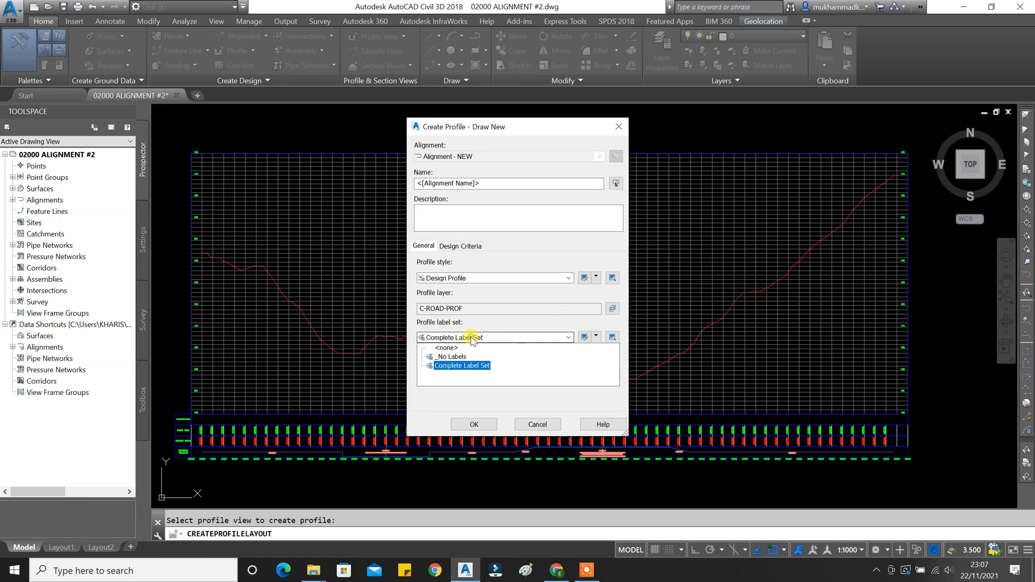
pyautogui.click(463, 366)
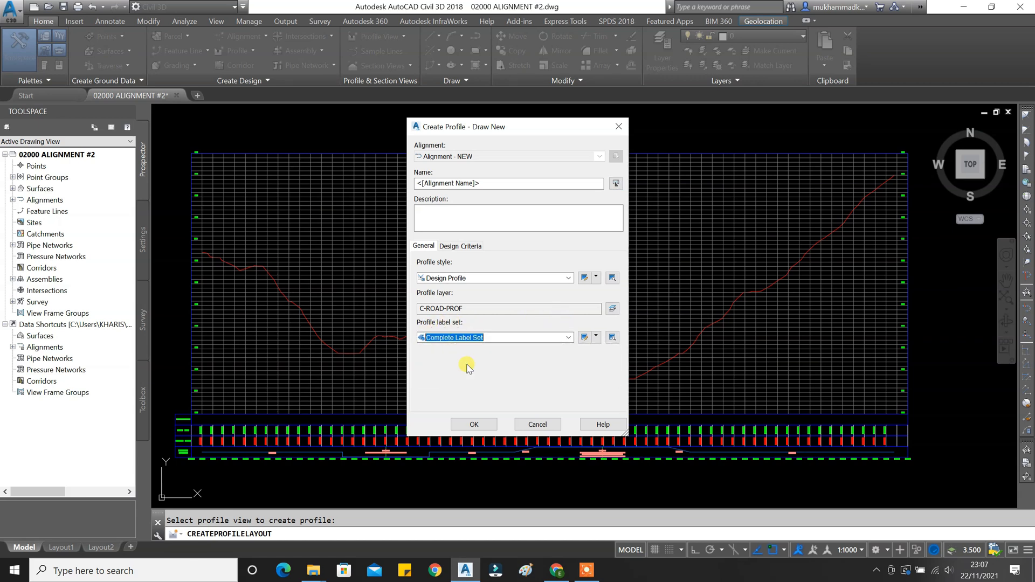
pyautogui.click(477, 281)
pyautogui.click(466, 298)
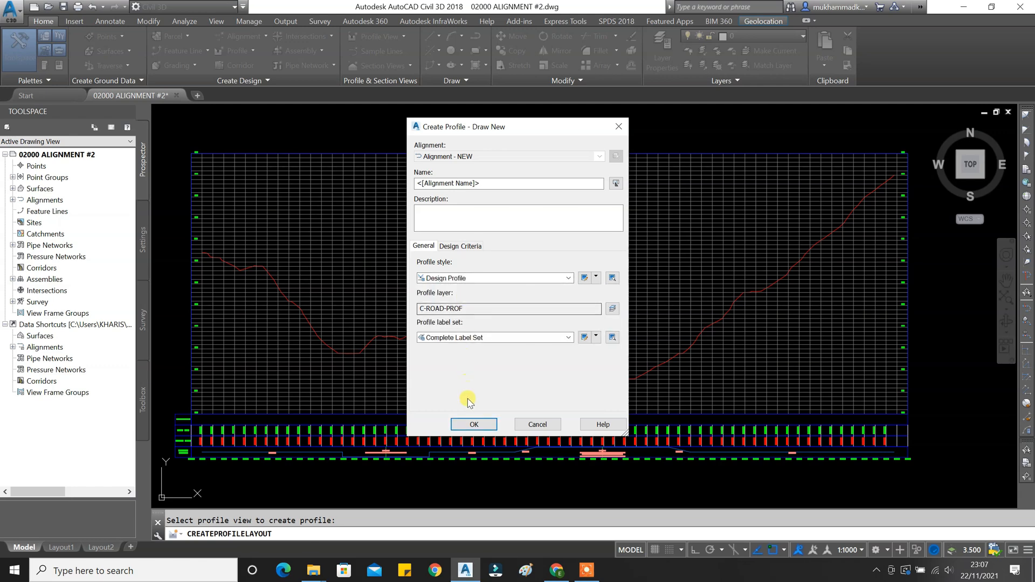
pyautogui.click(473, 425)
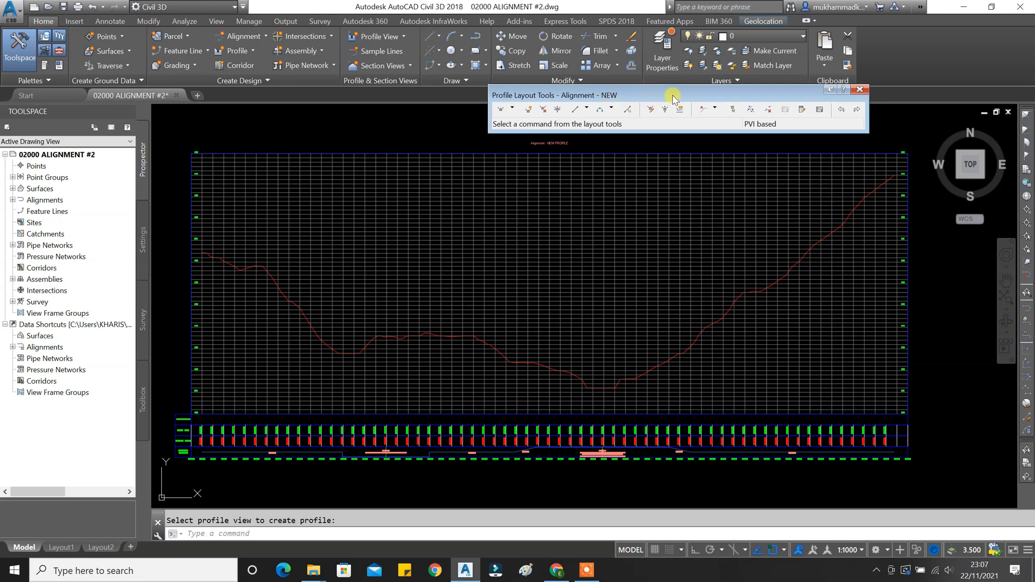
# Choose Draw Tangents without curves and place the first tangent's end point.
pyautogui.moveTo(673, 97); pyautogui.dragTo(653, 101)
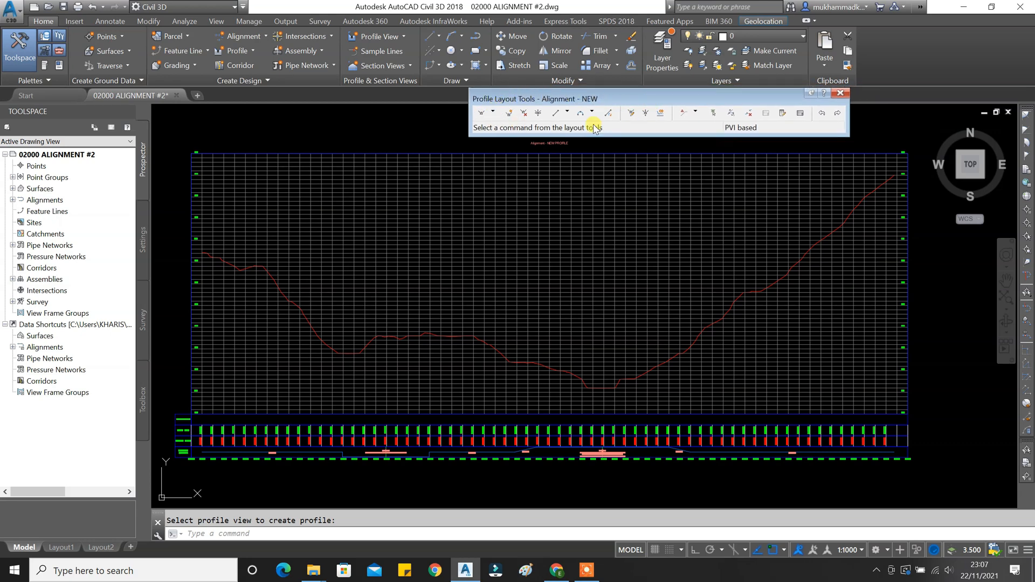
pyautogui.click(494, 111)
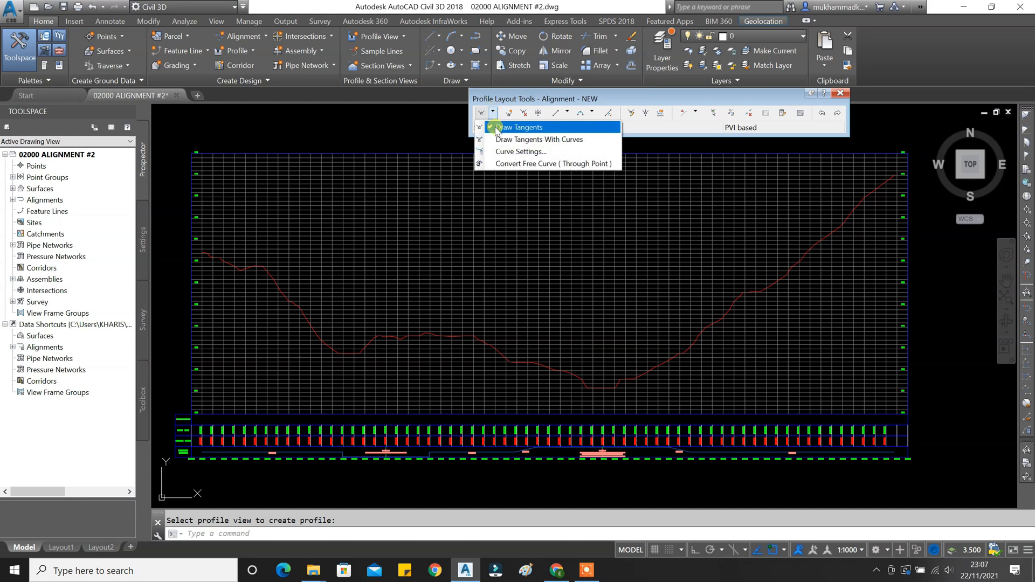
pyautogui.click(497, 129)
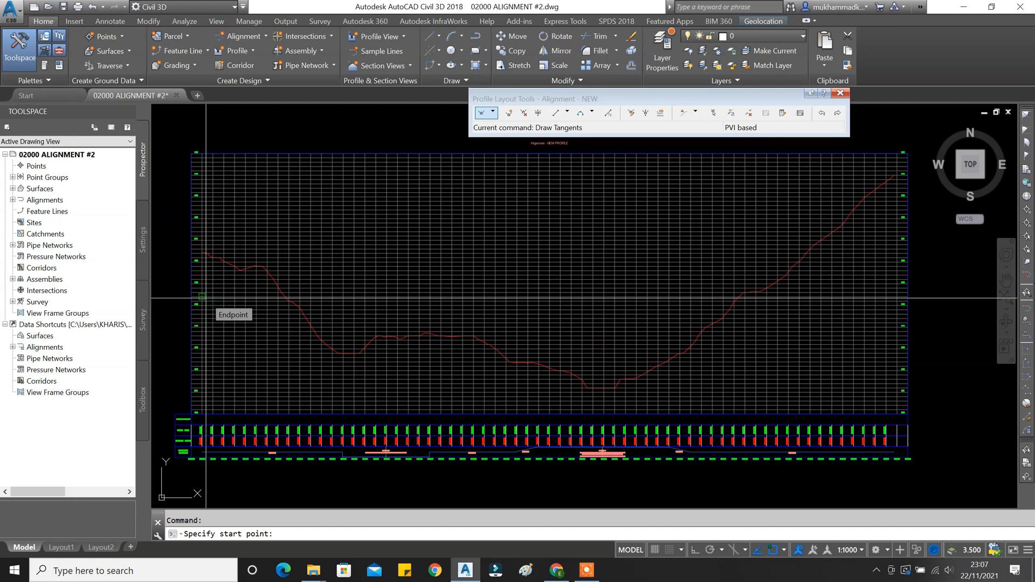
pyautogui.scroll(5, 204, 300)
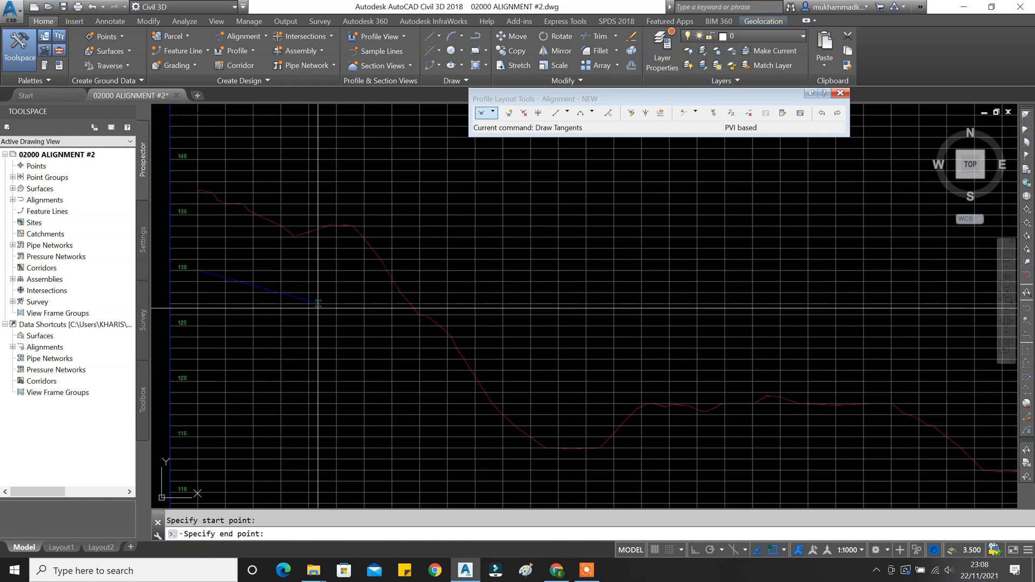
pyautogui.moveTo(558, 381); pyautogui.dragTo(513, 346, button='middle')
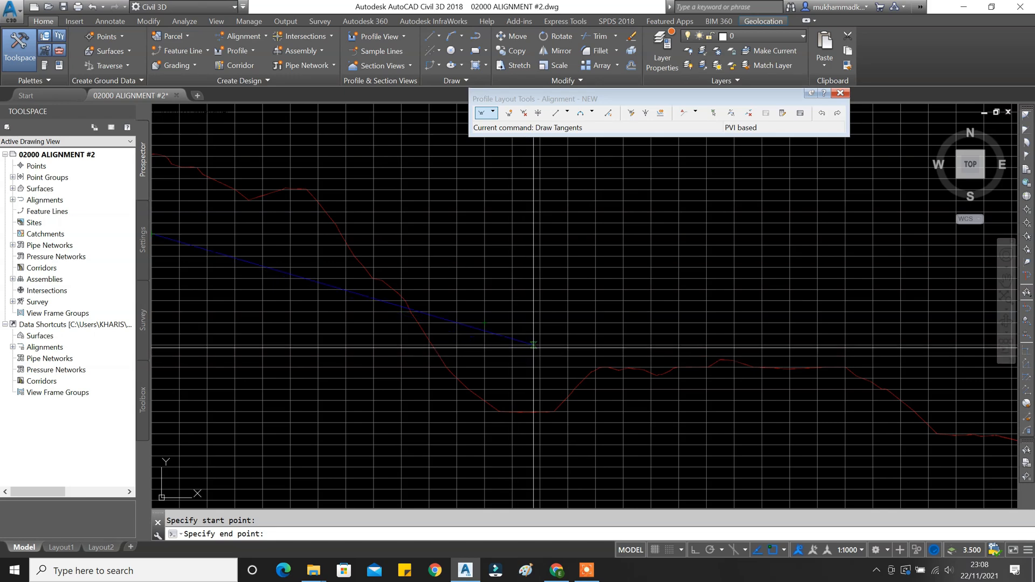
pyautogui.scroll(-4, 541, 347)
pyautogui.scroll(4, 559, 344)
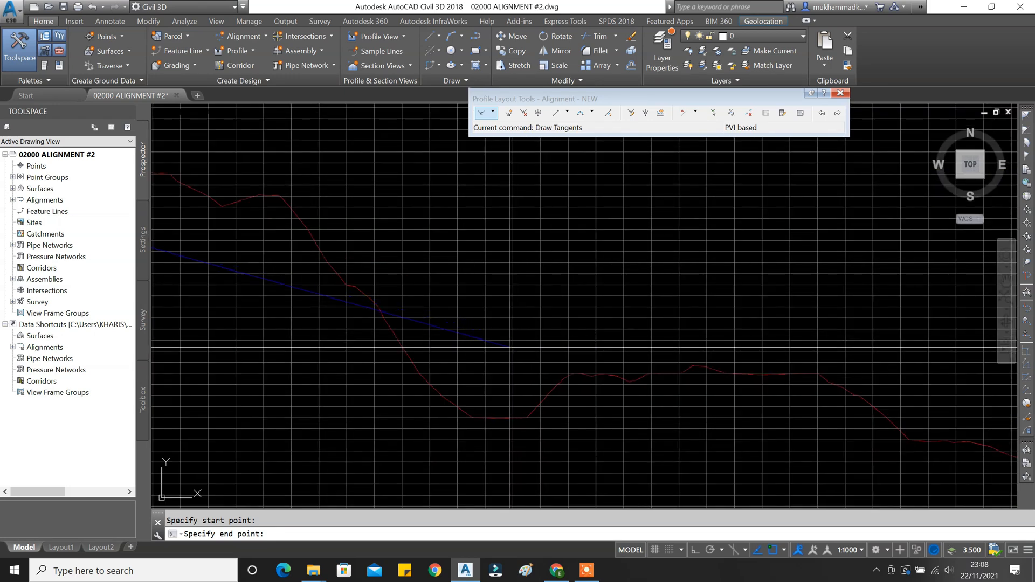
pyautogui.click(457, 351)
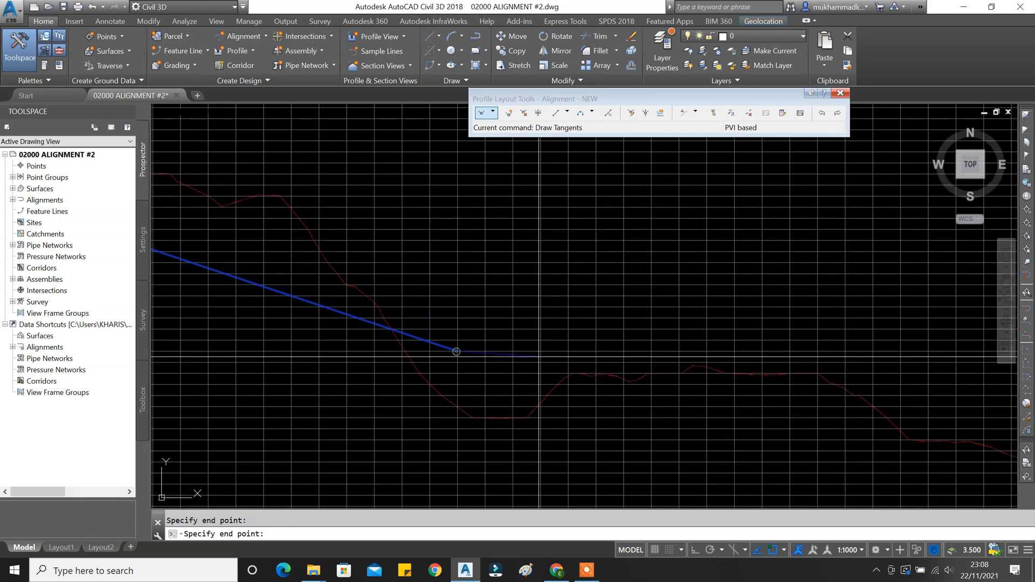
# Place the remaining grade breaks to the profile end, finishing with a -0.67% tangent.
pyautogui.moveTo(676, 351); pyautogui.dragTo(543, 343, button='middle')
pyautogui.moveTo(688, 345); pyautogui.dragTo(465, 342, button='middle')
pyautogui.moveTo(647, 361); pyautogui.dragTo(506, 344, button='middle')
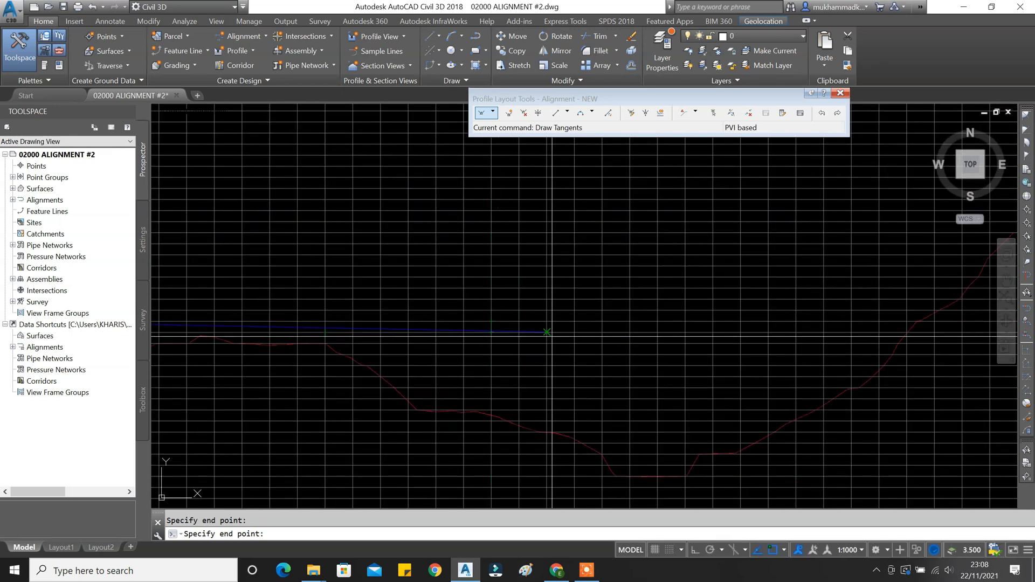
pyautogui.click(547, 322)
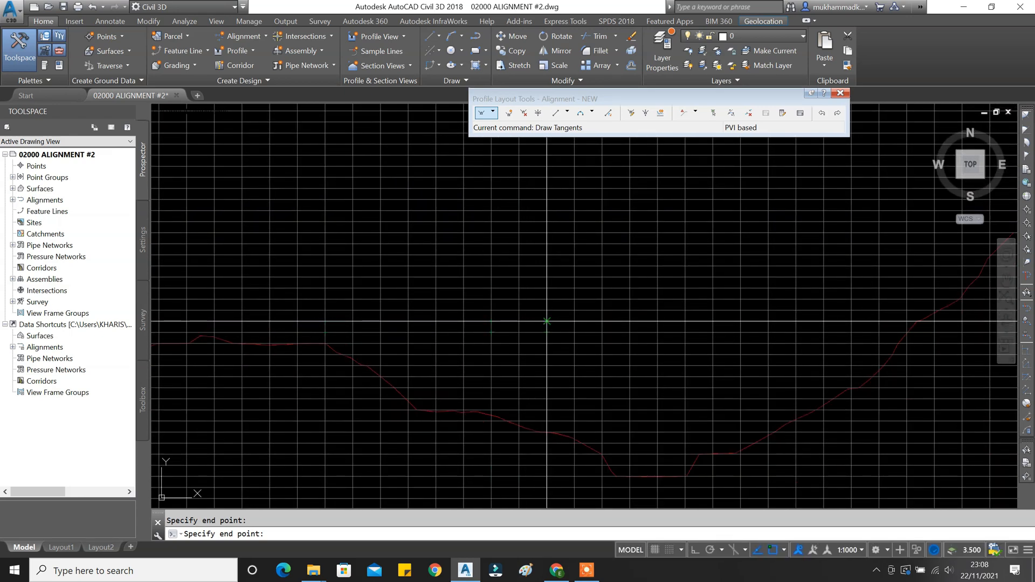
pyautogui.moveTo(704, 296); pyautogui.dragTo(509, 336, button='middle')
pyautogui.moveTo(624, 255); pyautogui.dragTo(531, 301, button='middle')
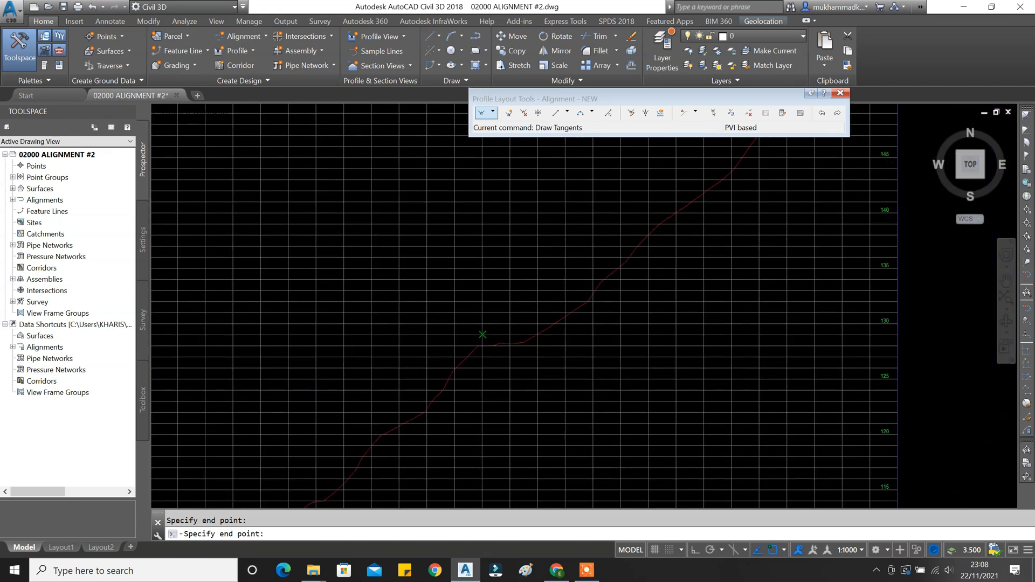
pyautogui.moveTo(617, 302); pyautogui.dragTo(445, 374, button='middle')
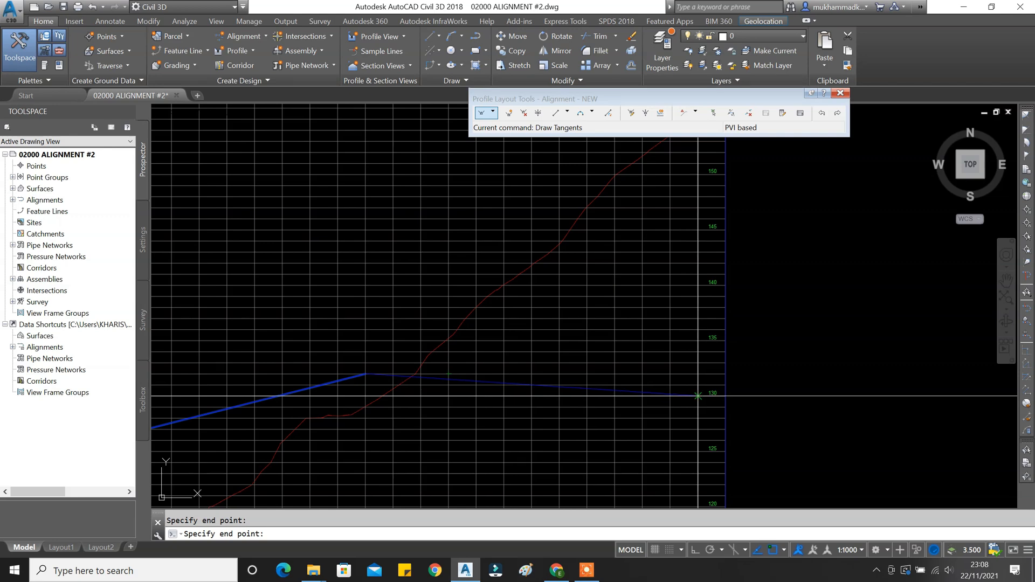
pyautogui.click(697, 396)
pyautogui.press('Return')
# Cancel the layout command and inspect the tangent grade labels along the profile.
pyautogui.scroll(5, 538, 387)
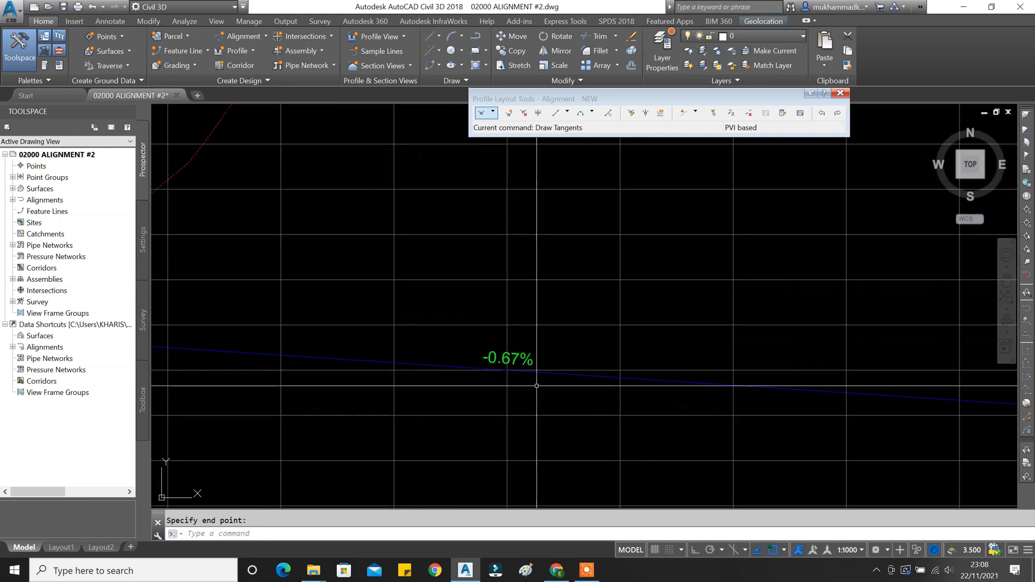
pyautogui.scroll(-9, 542, 366)
pyautogui.moveTo(369, 364); pyautogui.dragTo(533, 344, button='middle')
pyautogui.scroll(5, 539, 353)
pyautogui.scroll(-5, 563, 346)
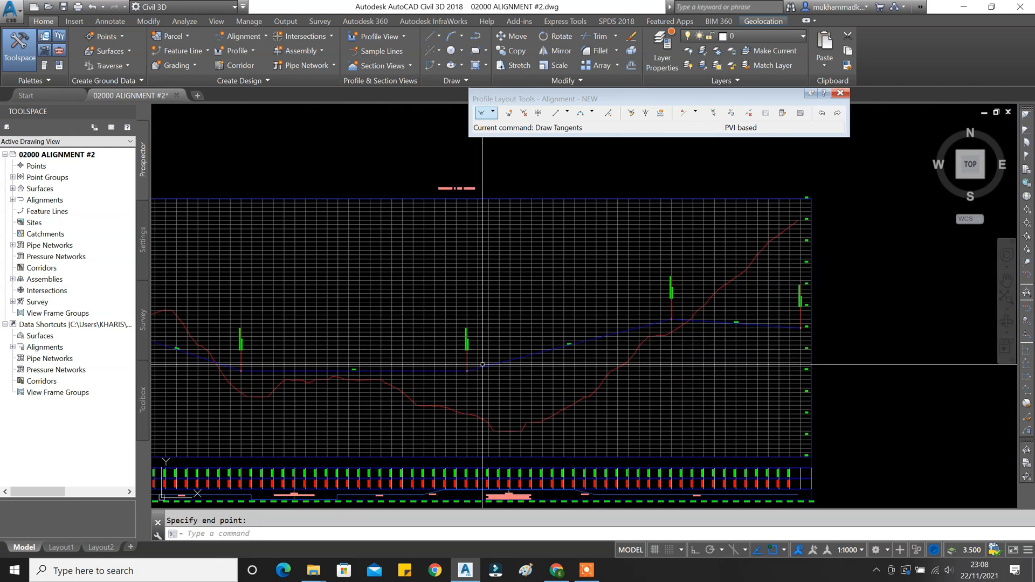
pyautogui.press('Escape')
pyautogui.moveTo(479, 380); pyautogui.dragTo(676, 379, button='middle')
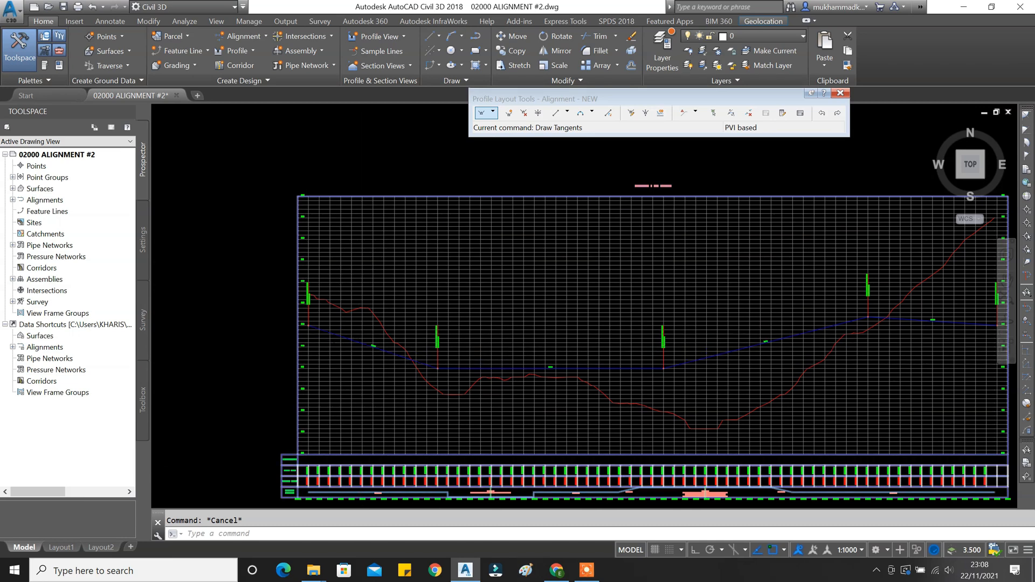
pyautogui.scroll(5, 369, 342)
pyautogui.scroll(-5, 419, 325)
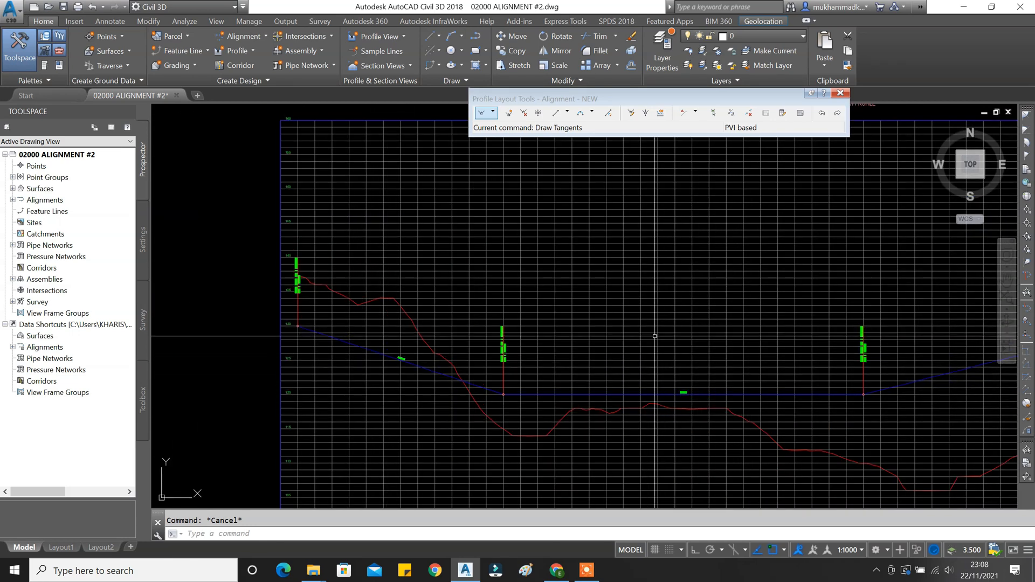
pyautogui.scroll(-4, 583, 379)
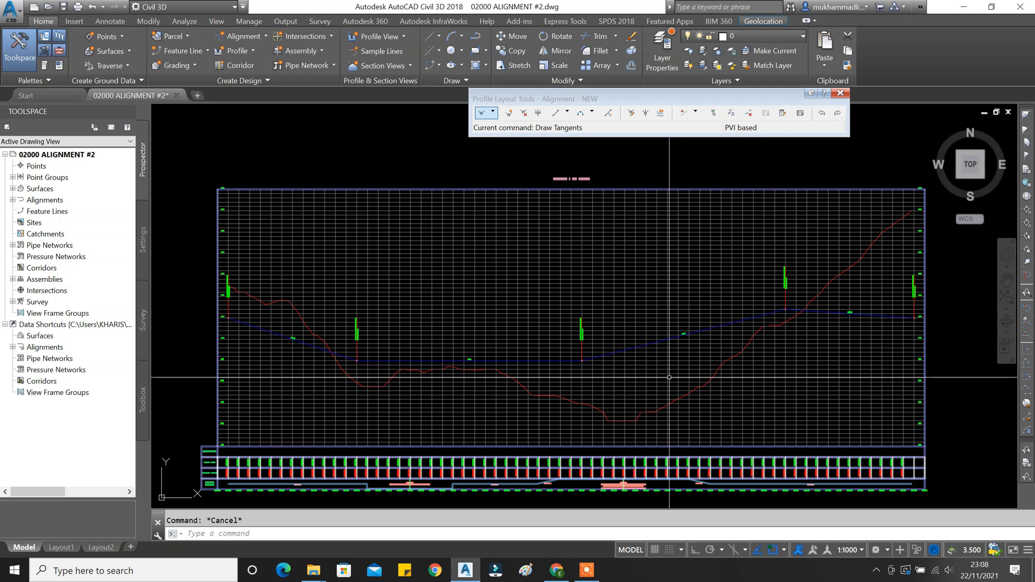
pyautogui.scroll(5, 233, 328)
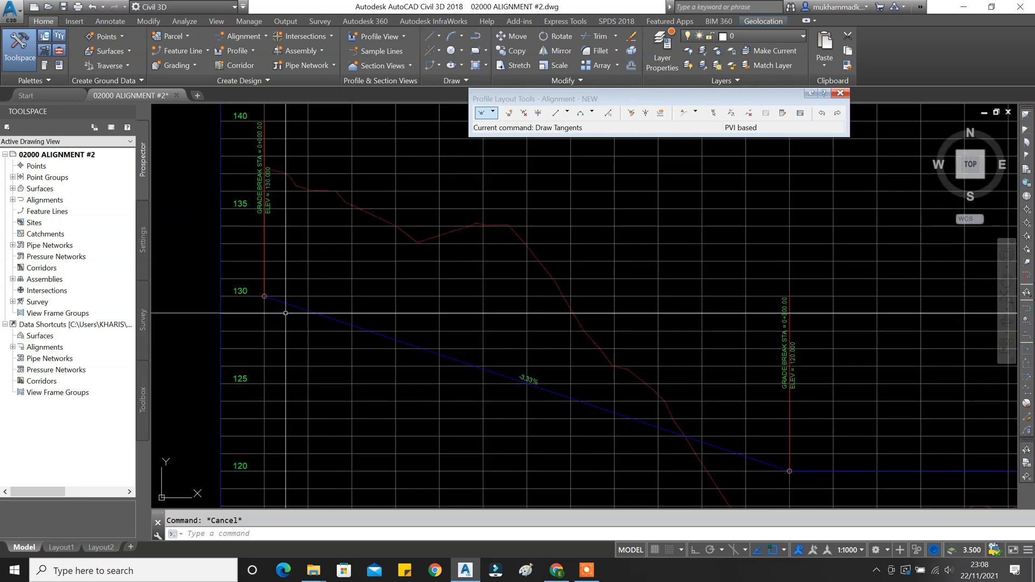
# Stretch the profile's starting grade break grip upward, then check the 0+300 grade break label.
pyautogui.click(264, 297)
pyautogui.click(264, 296)
pyautogui.scroll(8, 253, 318)
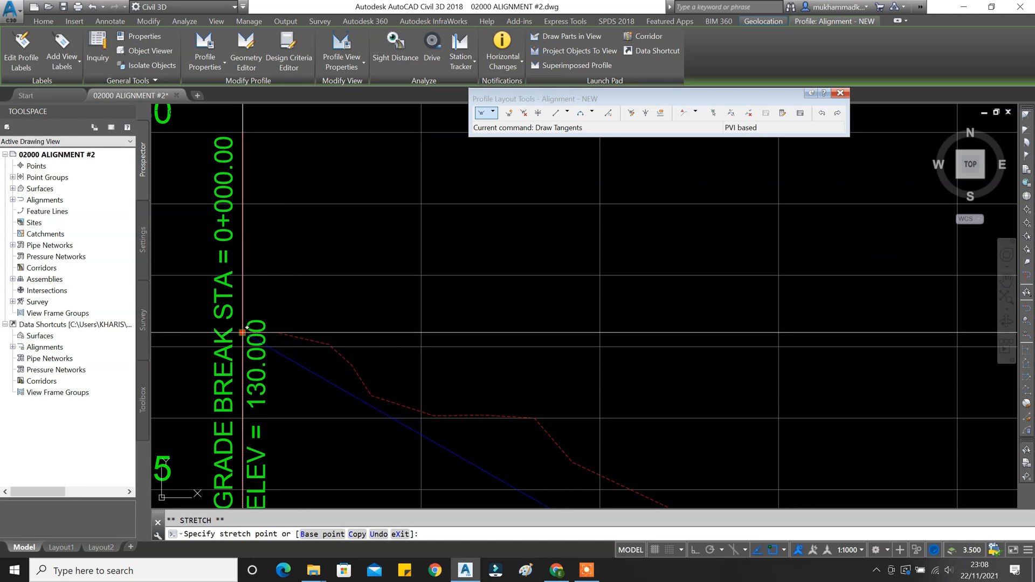
pyautogui.click(243, 333)
pyautogui.scroll(-4, 273, 315)
pyautogui.moveTo(453, 443); pyautogui.dragTo(329, 293, button='middle')
pyautogui.moveTo(505, 409); pyautogui.dragTo(305, 280, button='middle')
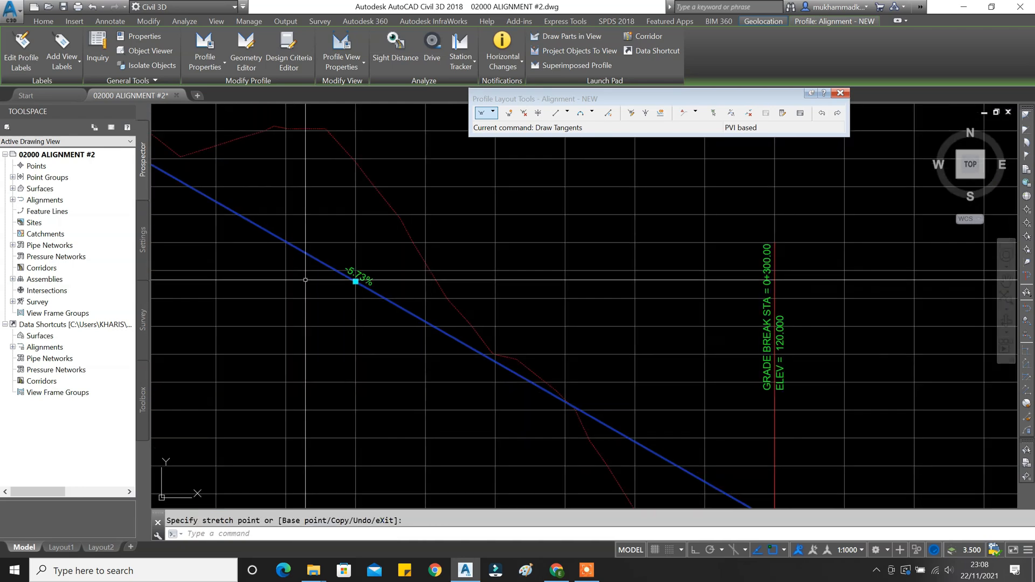
pyautogui.scroll(-3, 323, 286)
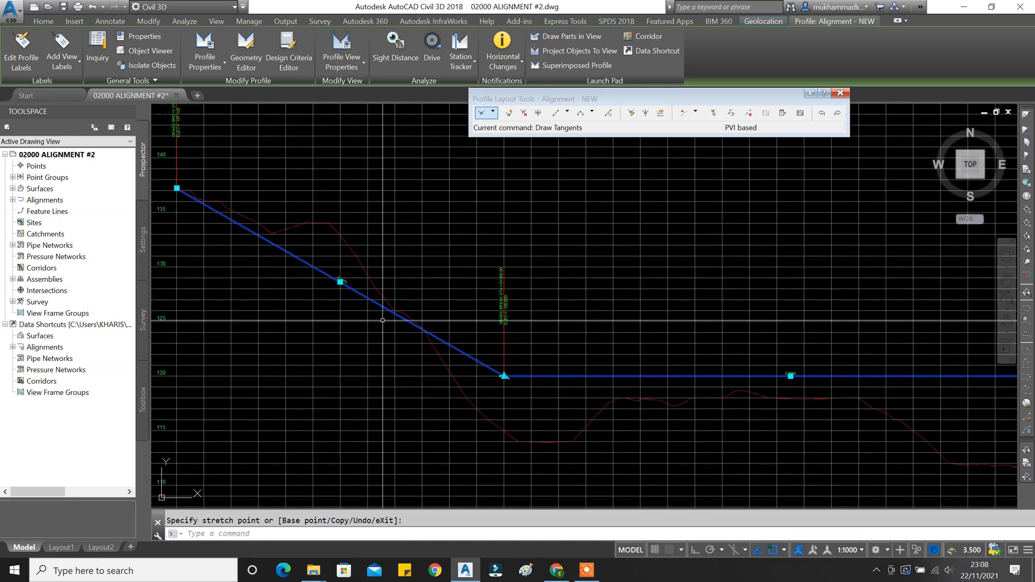
pyautogui.scroll(4, 339, 275)
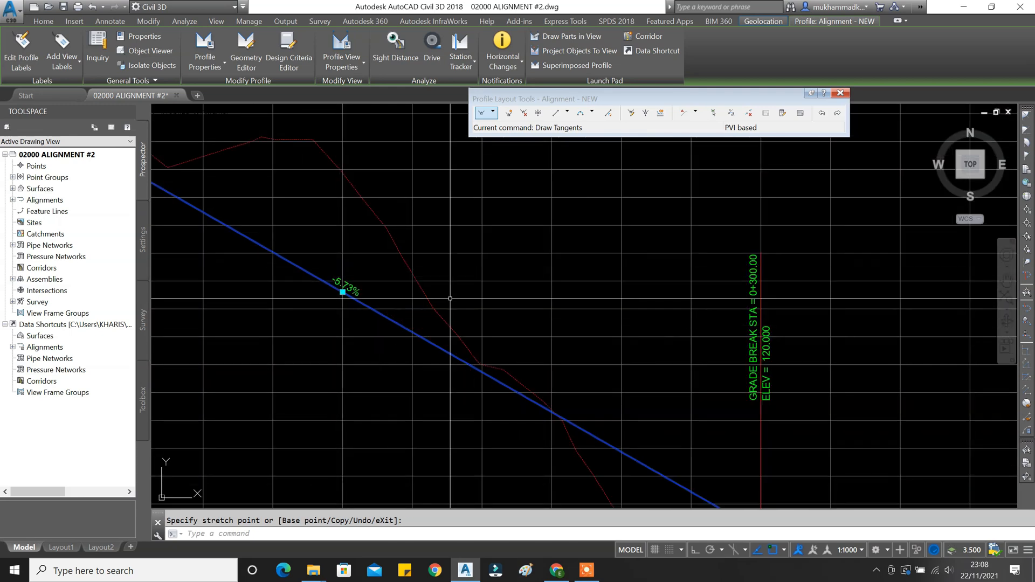
# Open the PVI grid view and set the first grade out to -5.00%.
pyautogui.click(801, 115)
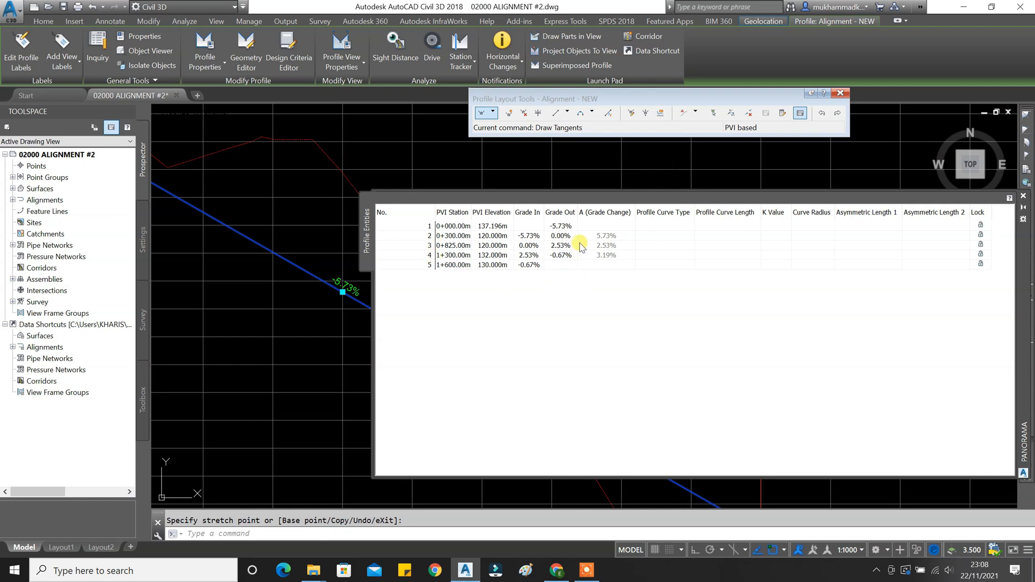
pyautogui.click(566, 227)
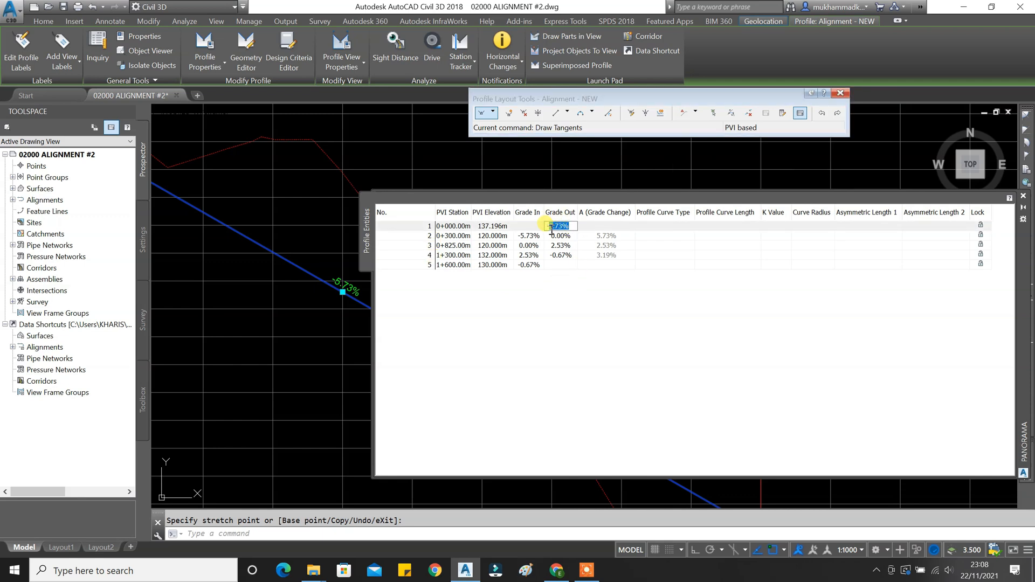
pyautogui.write('-5')
pyautogui.press('Return')
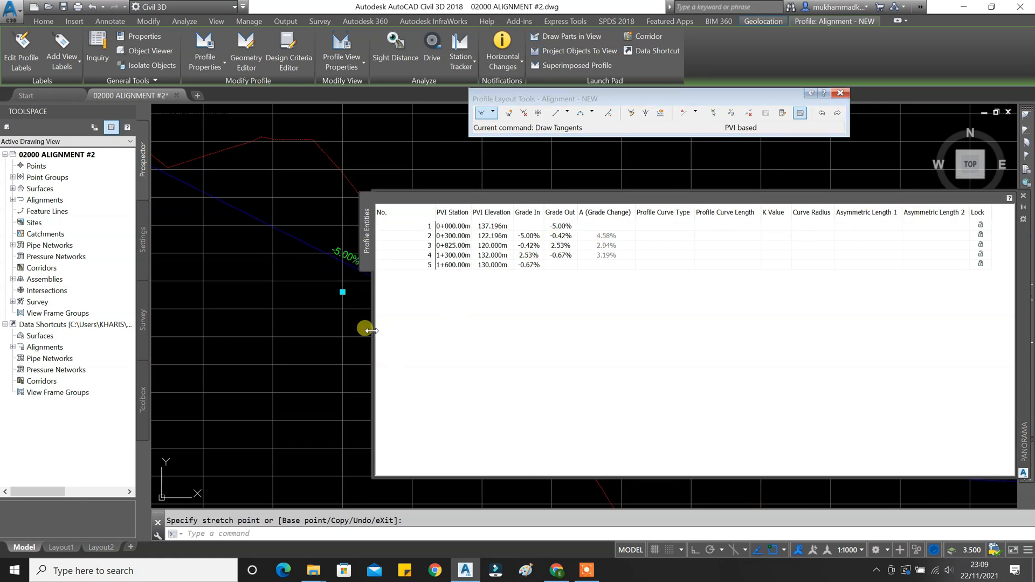
# Set the second PVI's grade out to -0.50%.
pyautogui.moveTo(371, 331); pyautogui.dragTo(728, 331)
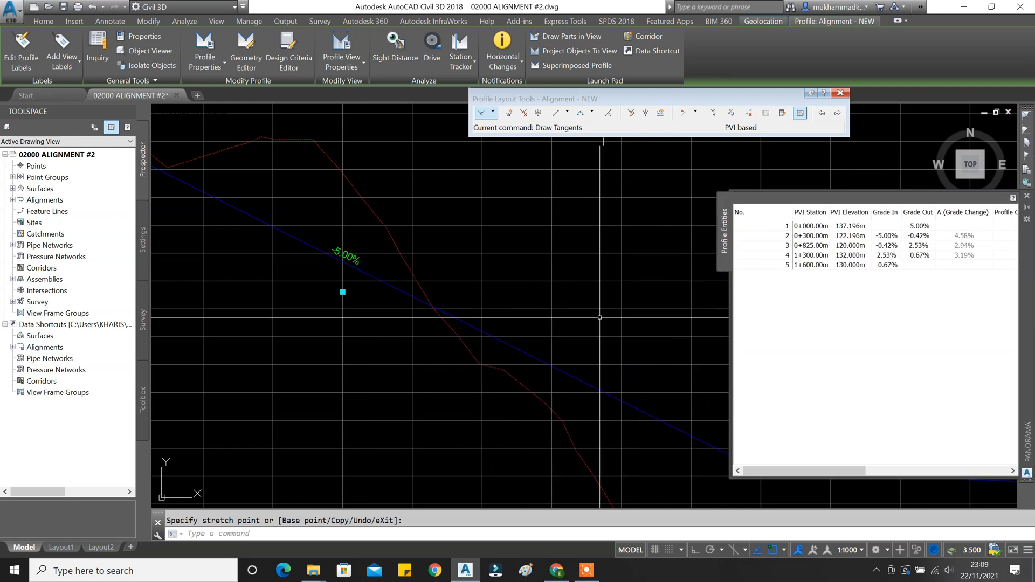
pyautogui.scroll(-1, 544, 291)
pyautogui.scroll(-1, 543, 291)
pyautogui.moveTo(543, 291); pyautogui.dragTo(250, 208, button='middle')
pyautogui.moveTo(497, 293); pyautogui.dragTo(298, 284, button='middle')
pyautogui.scroll(1, 397, 285)
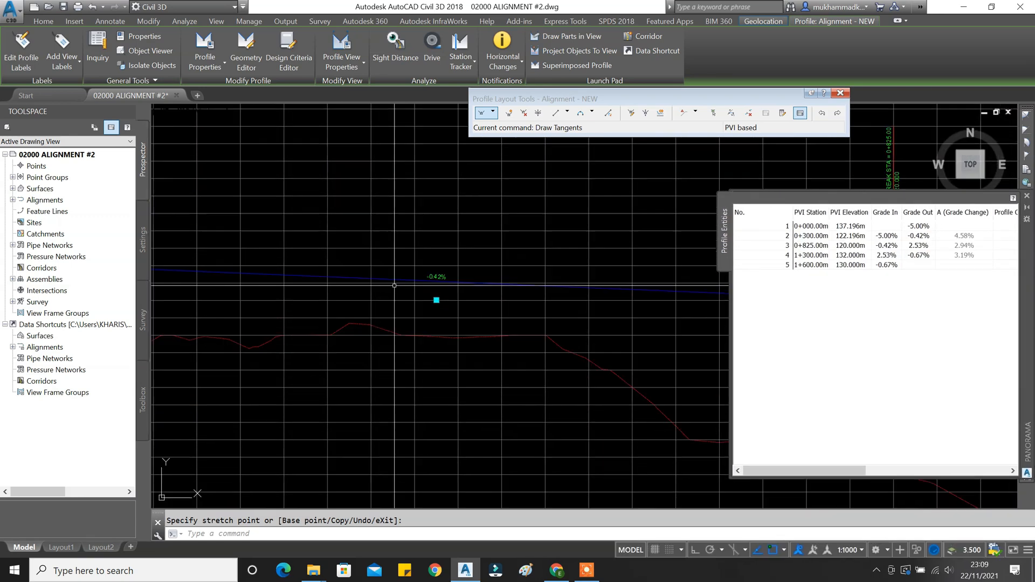
pyautogui.scroll(2, 395, 286)
pyautogui.moveTo(440, 322); pyautogui.dragTo(355, 303, button='middle')
pyautogui.scroll(-3, 413, 244)
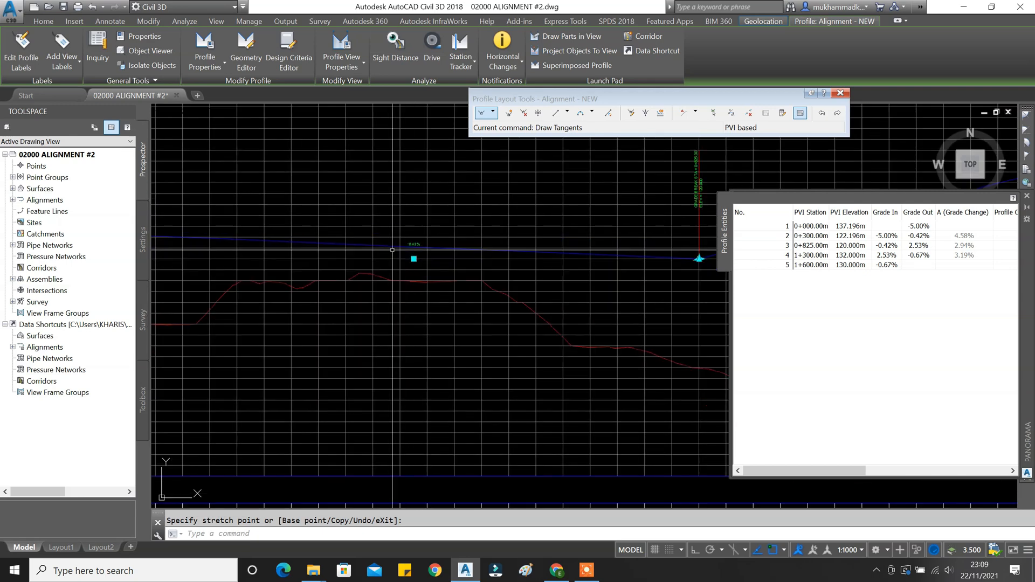
pyautogui.doubleClick(929, 237)
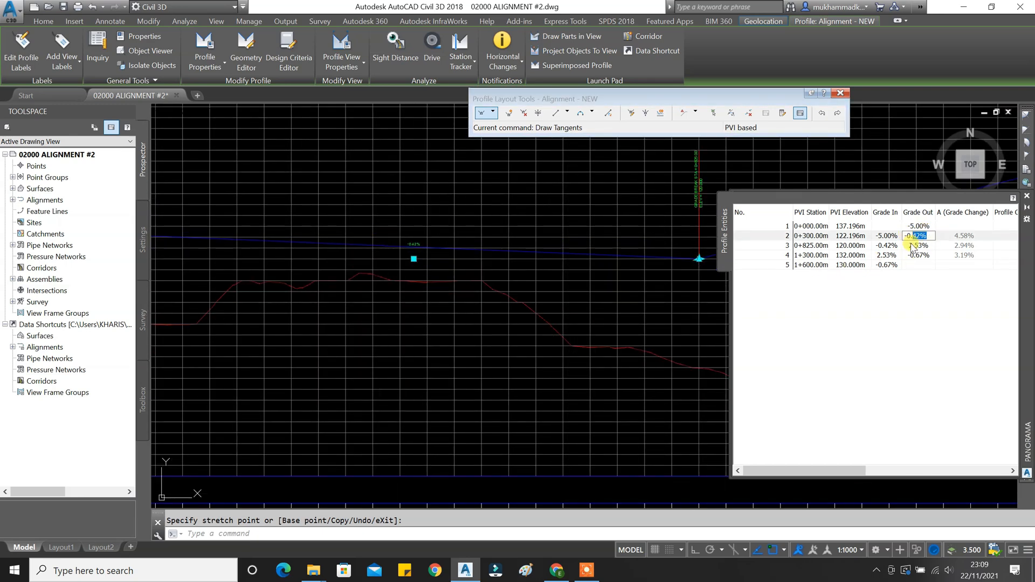
pyautogui.write('-0.5')
pyautogui.press('Return')
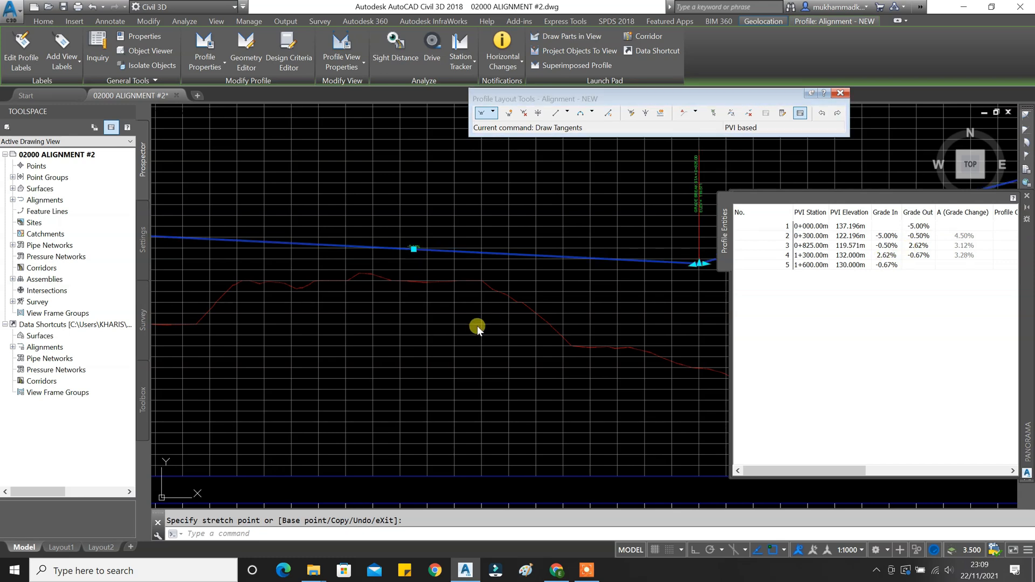
# Set the third grade out to 4.00% at PVI 0+825.
pyautogui.moveTo(663, 289); pyautogui.dragTo(583, 322, button='middle')
pyautogui.scroll(4, 345, 279)
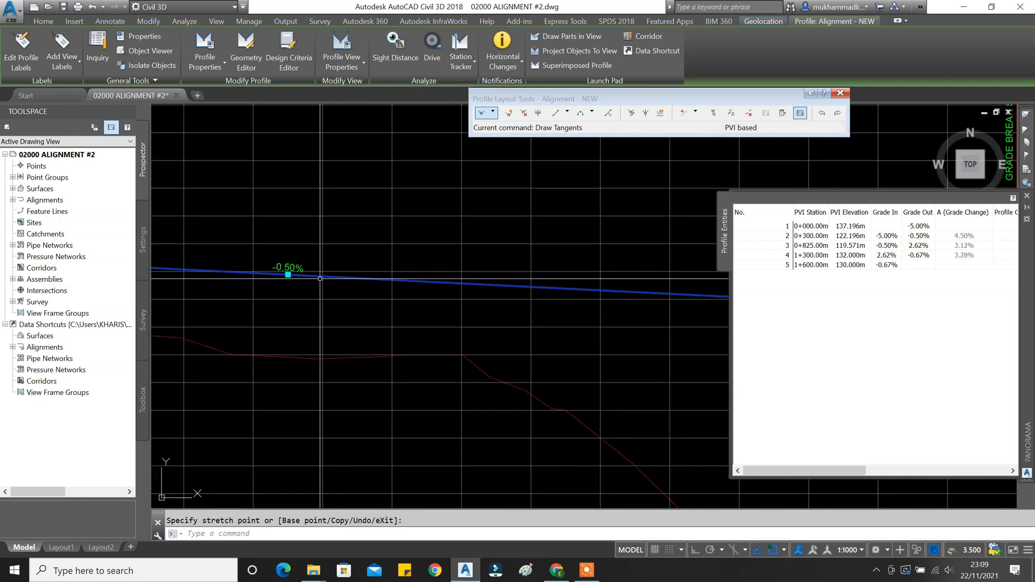
pyautogui.scroll(-4, 294, 274)
pyautogui.moveTo(504, 308); pyautogui.dragTo(157, 371, button='middle')
pyautogui.scroll(4, 506, 289)
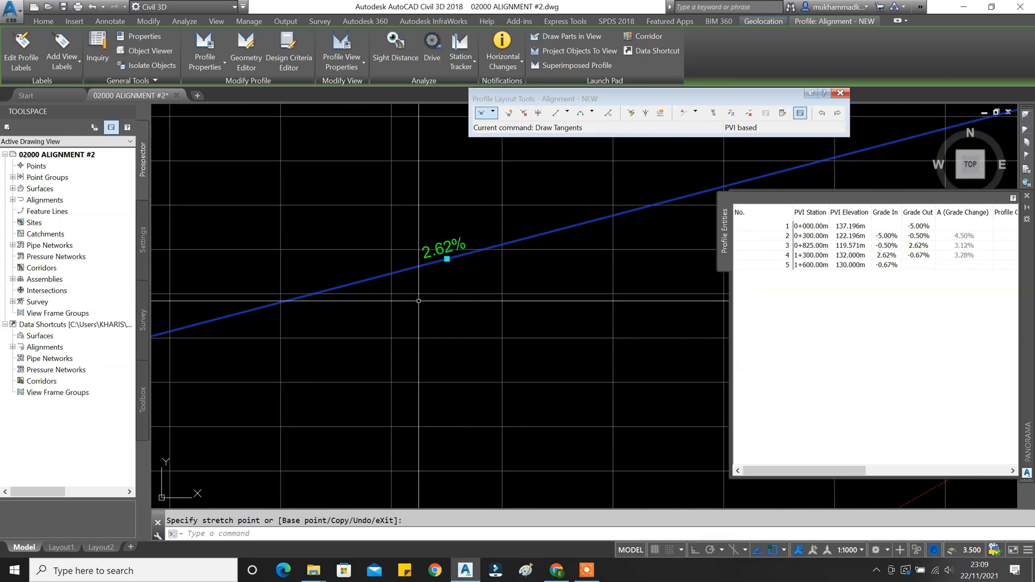
pyautogui.scroll(-5, 530, 328)
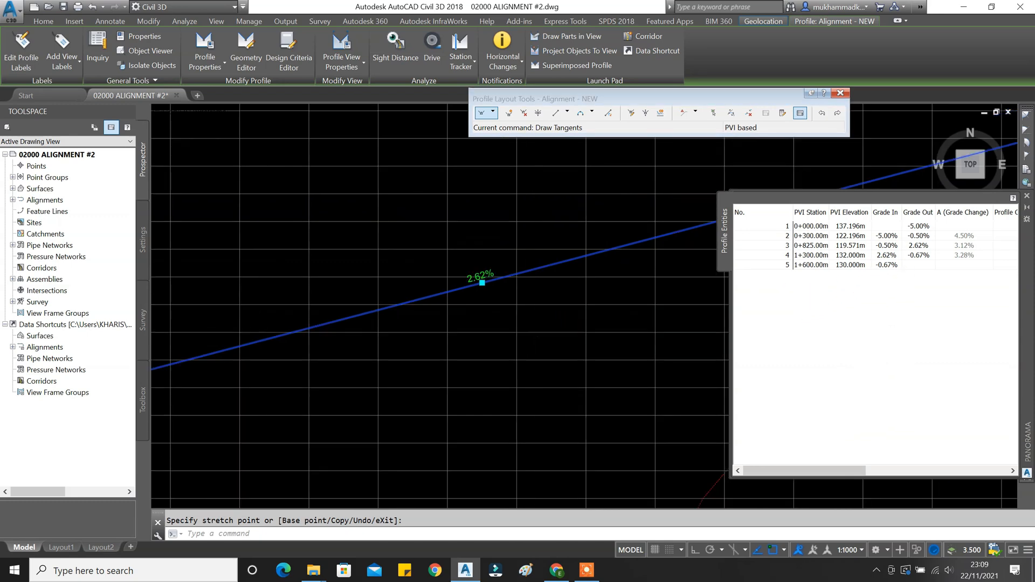
pyautogui.moveTo(439, 315); pyautogui.dragTo(455, 324, button='middle')
pyautogui.scroll(-6, 455, 324)
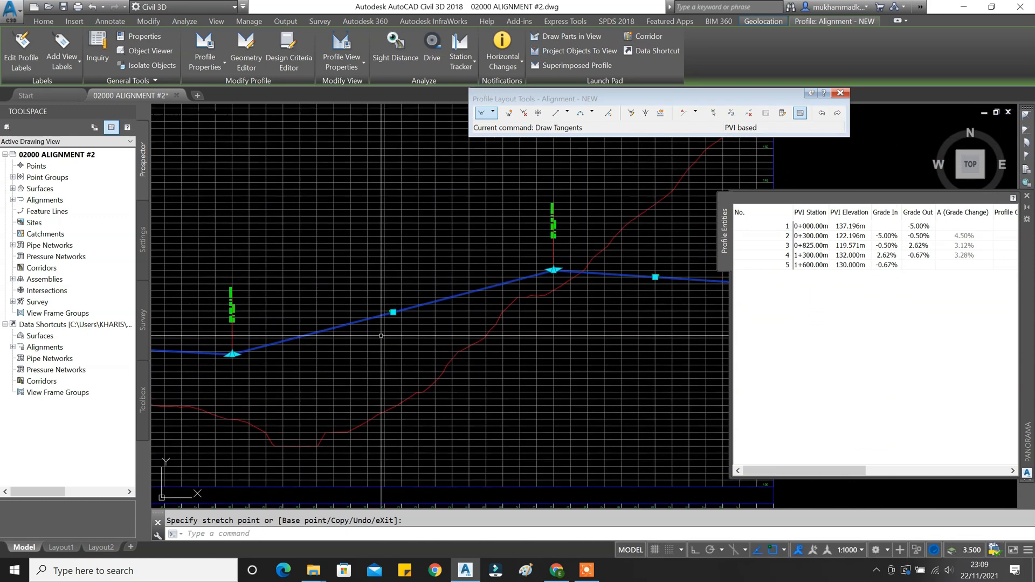
pyautogui.scroll(6, 333, 315)
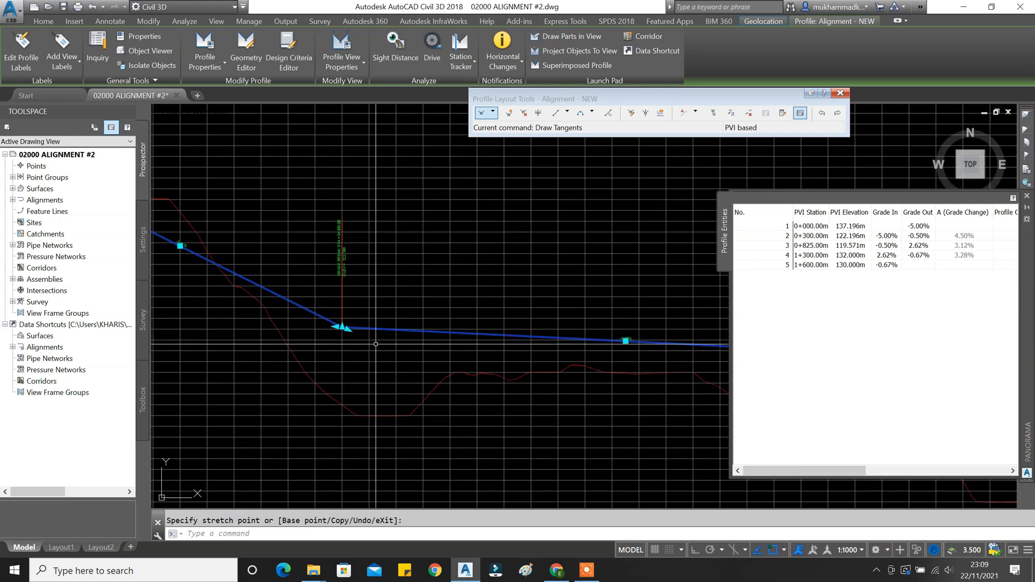
pyautogui.moveTo(623, 345); pyautogui.dragTo(346, 338, button='middle')
pyautogui.moveTo(623, 345); pyautogui.dragTo(265, 350, button='middle')
pyautogui.scroll(4, 556, 291)
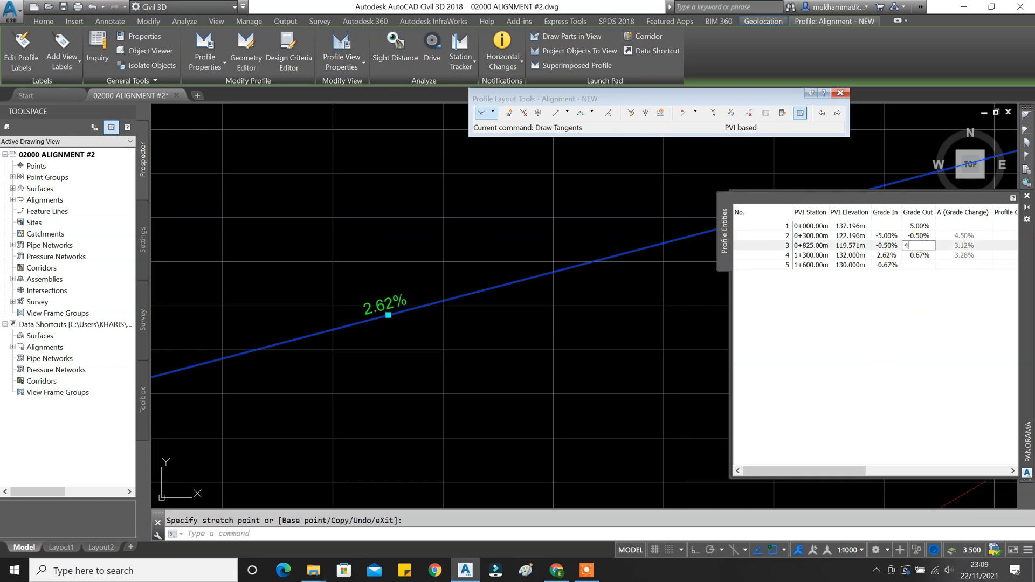
pyautogui.press('Return')
# Set the fourth grade out to 0.50% and release the stretched grip.
pyautogui.scroll(-4, 529, 281)
pyautogui.moveTo(529, 281); pyautogui.dragTo(266, 318, button='middle')
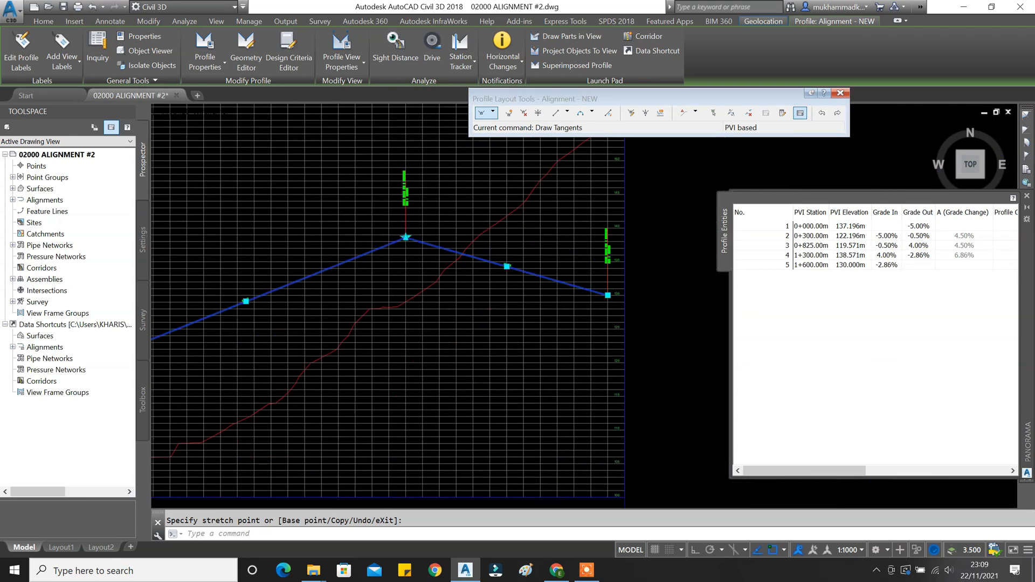
pyautogui.moveTo(413, 241); pyautogui.dragTo(373, 283, button='middle')
pyautogui.scroll(3, 373, 283)
pyautogui.moveTo(486, 308); pyautogui.dragTo(733, 275, button='middle')
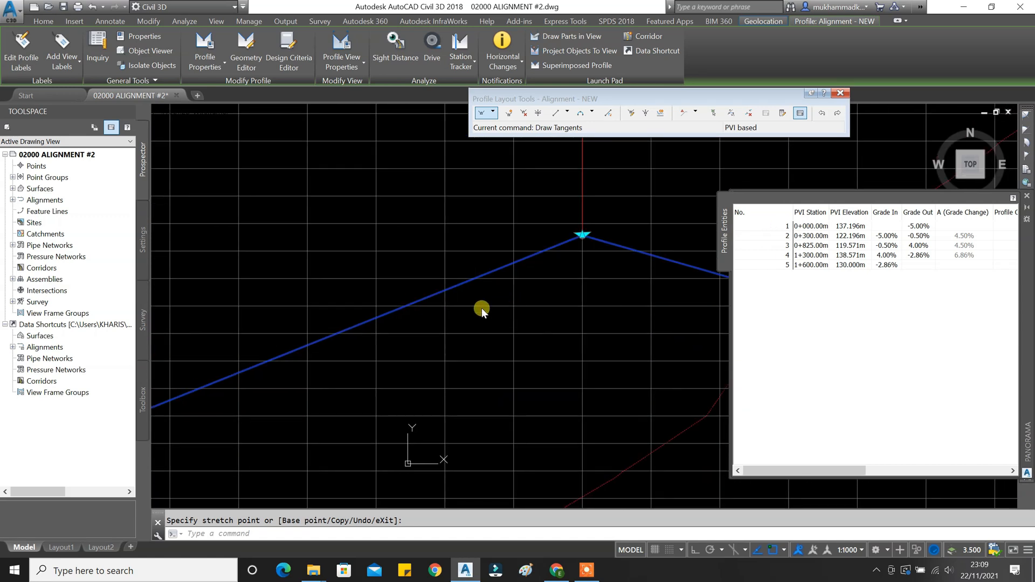
pyautogui.scroll(-4, 622, 296)
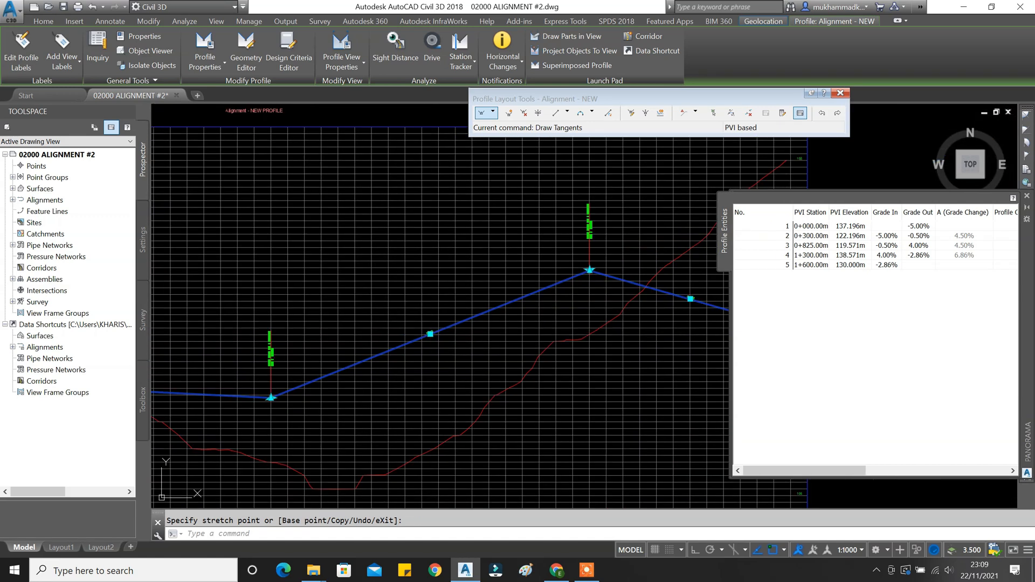
pyautogui.moveTo(642, 317); pyautogui.dragTo(385, 324, button='middle')
pyautogui.scroll(3, 410, 304)
pyautogui.scroll(1, 522, 305)
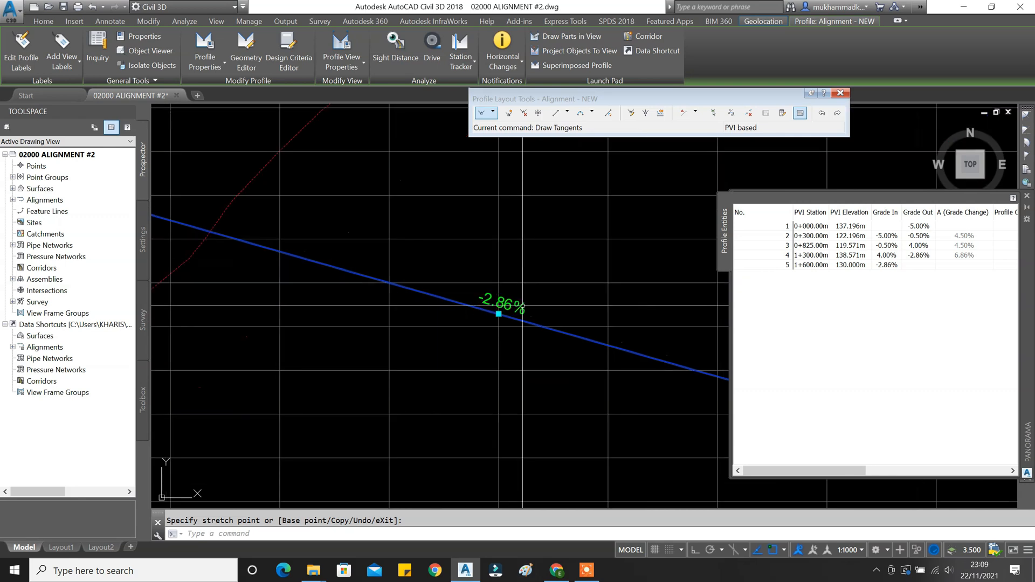
pyautogui.doubleClick(920, 255)
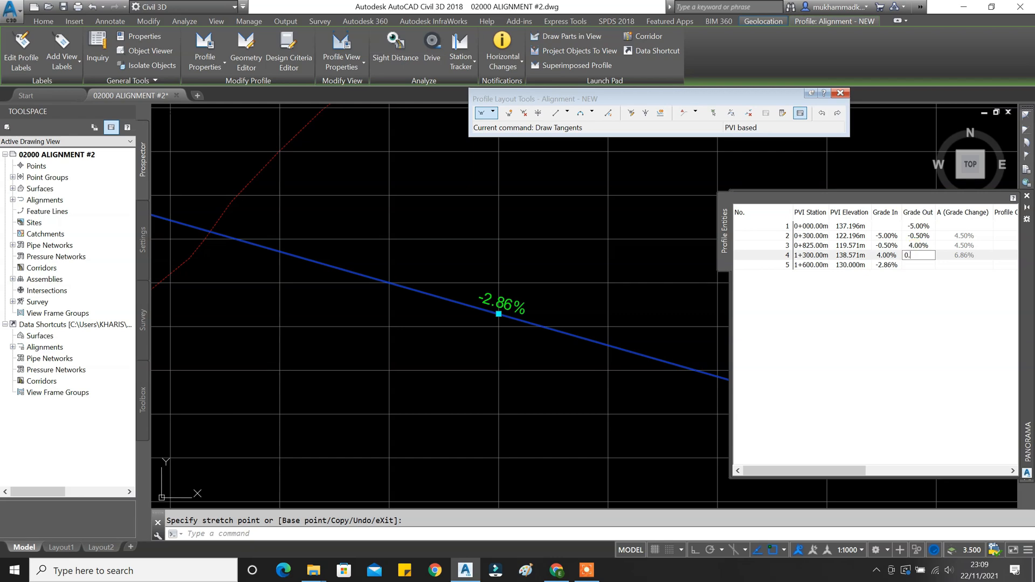
pyautogui.write('0.5')
pyautogui.press('Return')
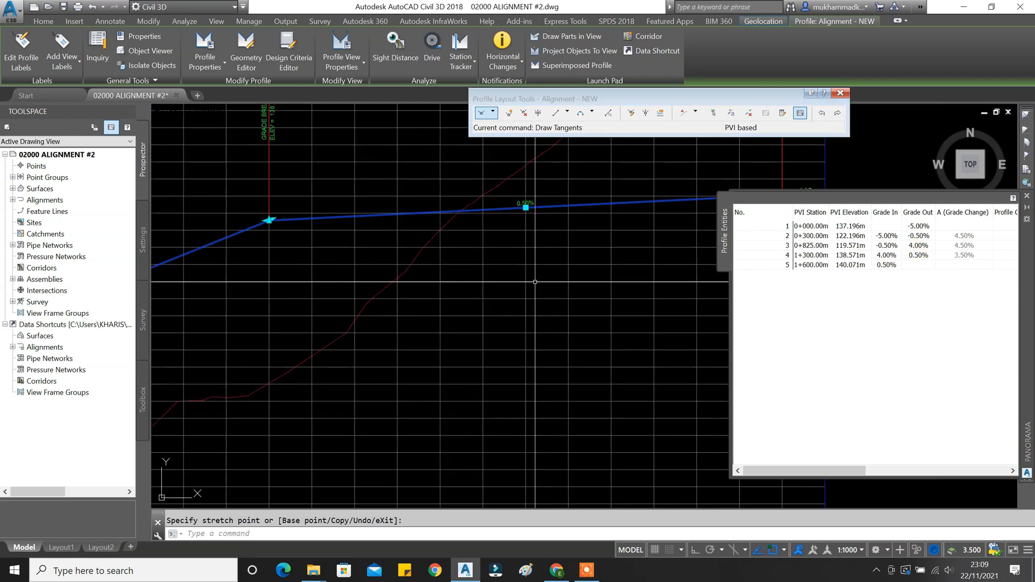
pyautogui.press('Escape')
# Close the PVI grid and pan the profile view toward the -0.50% tangent.
pyautogui.scroll(-5, 487, 289)
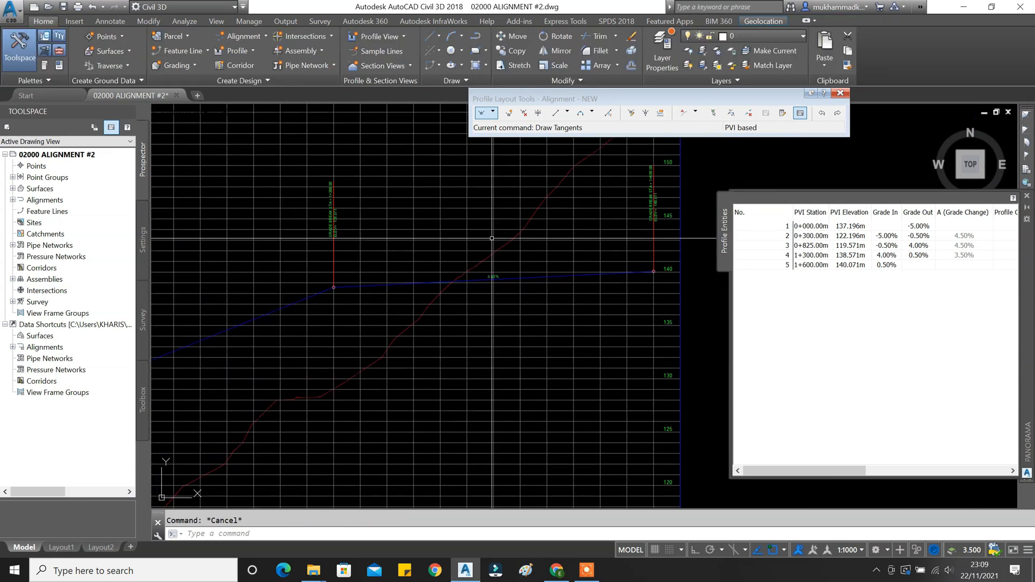
pyautogui.moveTo(486, 289); pyautogui.dragTo(542, 284, button='middle')
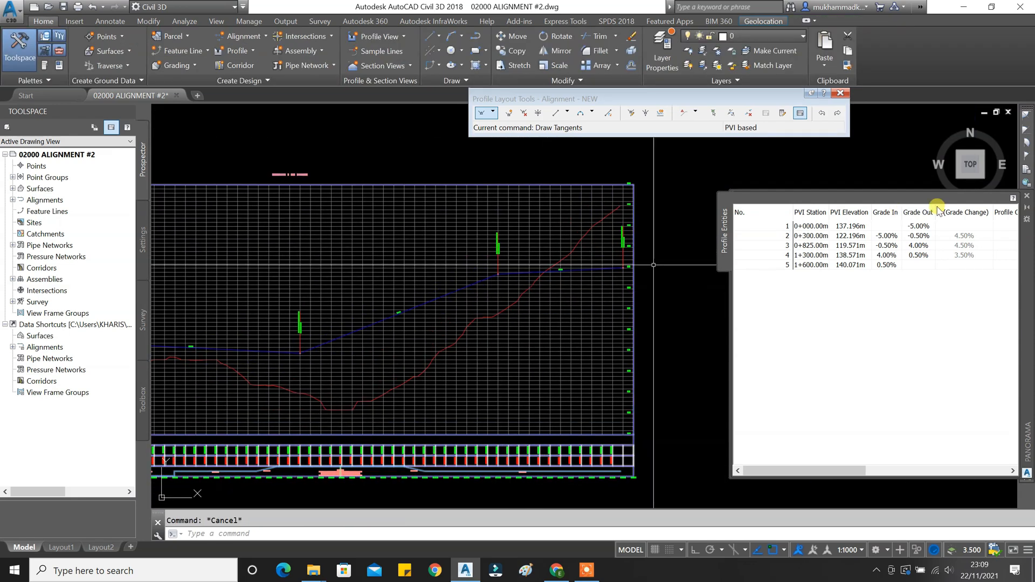
pyautogui.click(1027, 199)
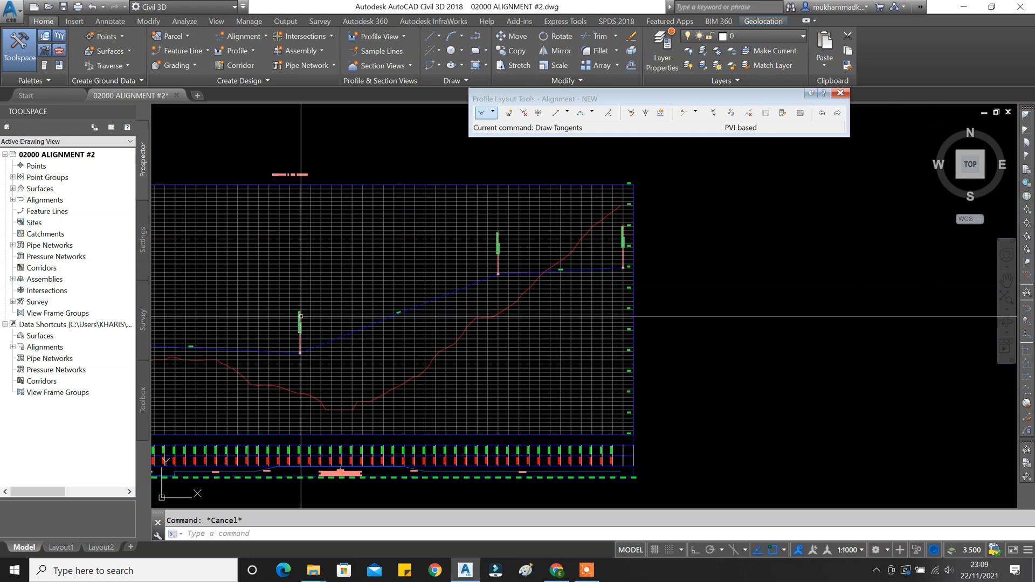
pyautogui.moveTo(162, 357); pyautogui.dragTo(362, 356, button='middle')
pyautogui.scroll(5, 324, 357)
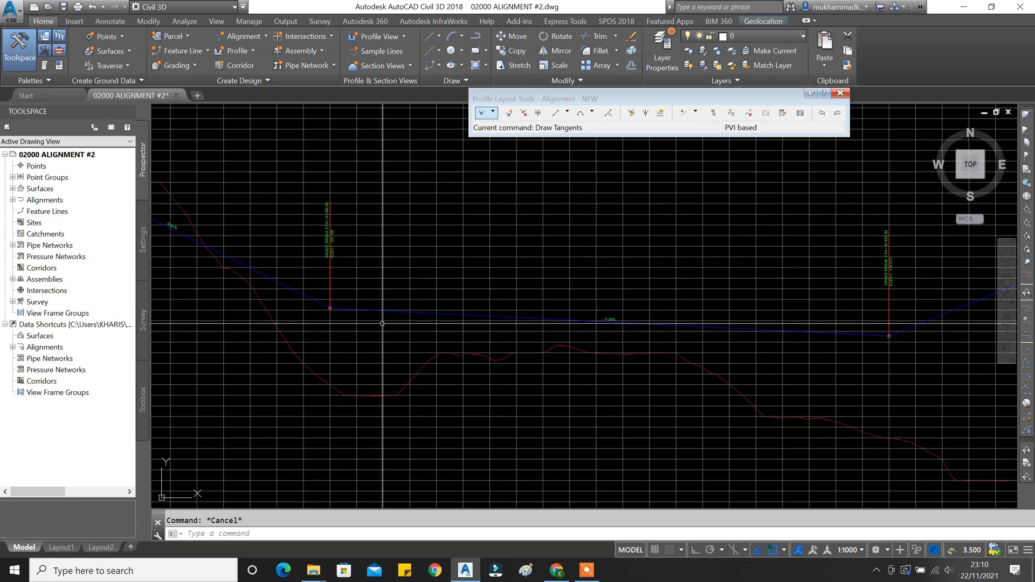
pyautogui.moveTo(383, 328); pyautogui.dragTo(359, 328, button='middle')
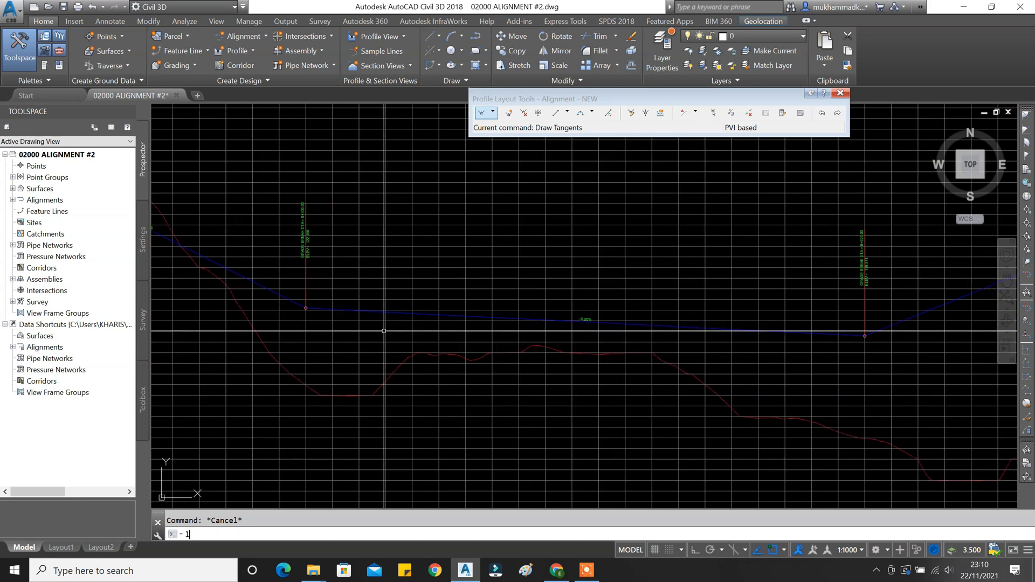
pyautogui.scroll(5, 326, 331)
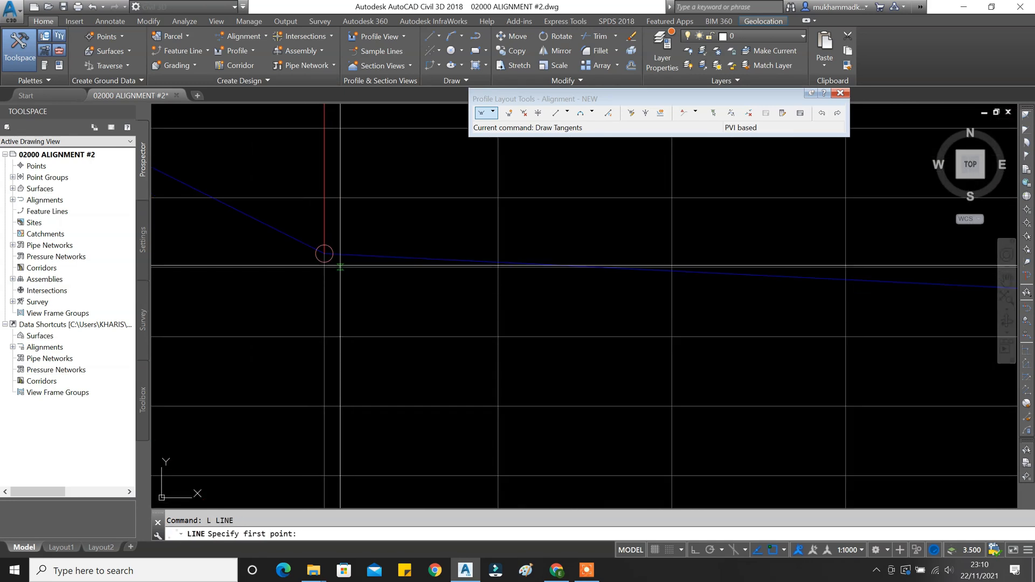
pyautogui.scroll(-5, 324, 252)
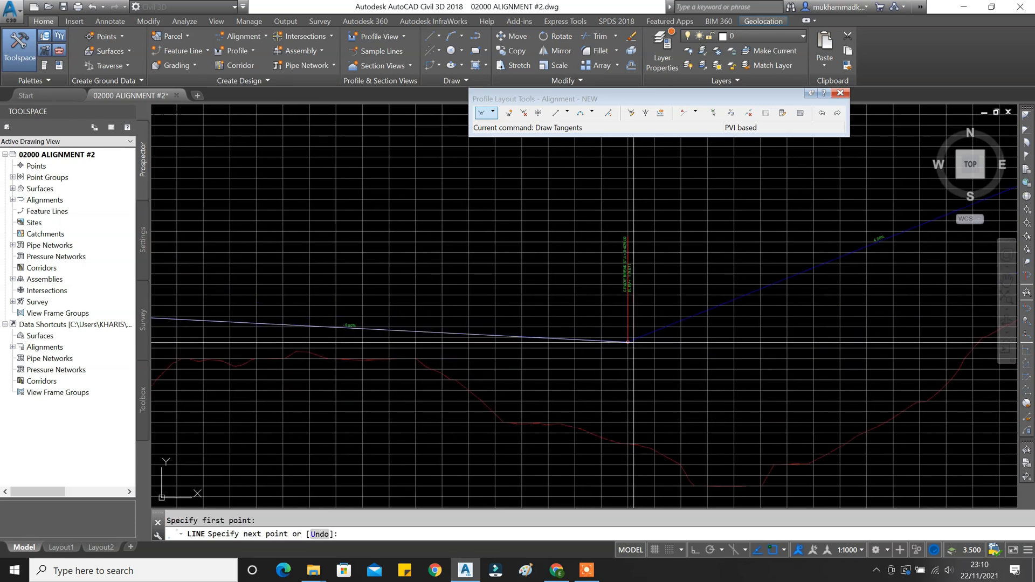
pyautogui.scroll(5, 602, 325)
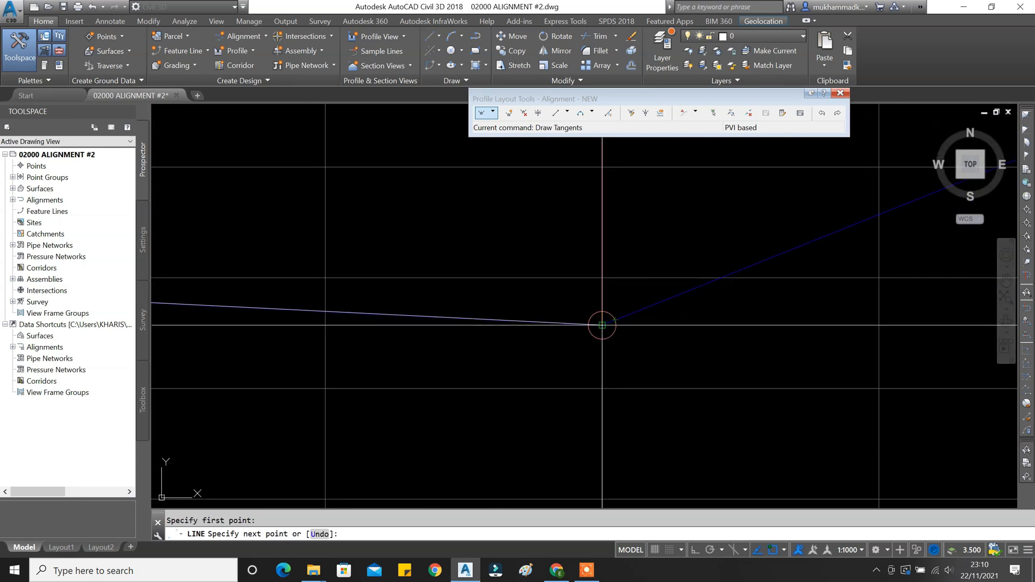
pyautogui.scroll(-8, 603, 339)
# Draw a line beneath the -0.50% tangent between its two grade breaks.
pyautogui.moveTo(700, 329); pyautogui.dragTo(394, 395, button='middle')
pyautogui.moveTo(867, 220); pyautogui.dragTo(372, 398, button='middle')
pyautogui.scroll(2, 555, 298)
pyautogui.scroll(2, 555, 298)
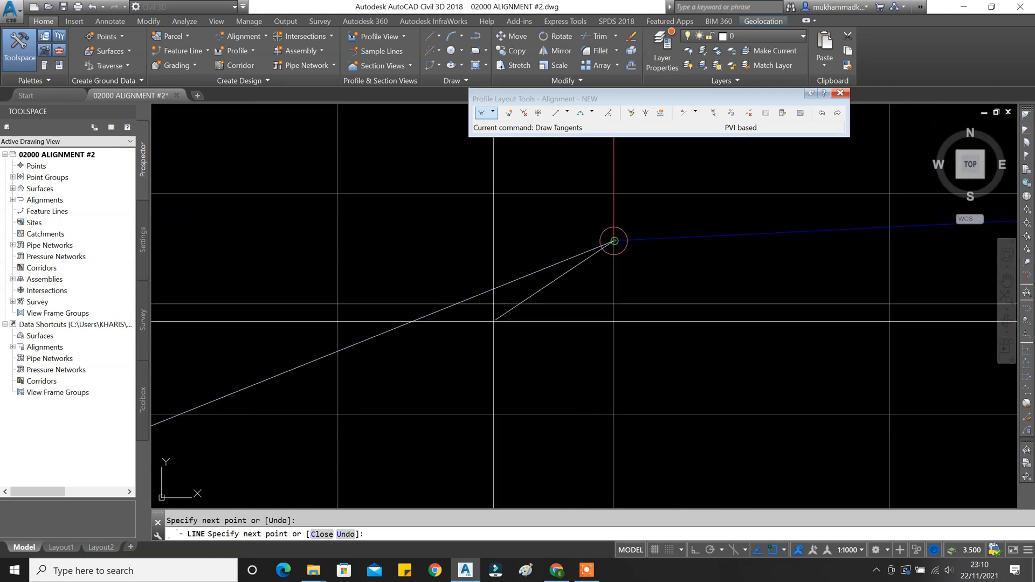
pyautogui.scroll(-5, 493, 322)
pyautogui.moveTo(669, 325); pyautogui.dragTo(469, 353, button='middle')
pyautogui.scroll(6, 820, 324)
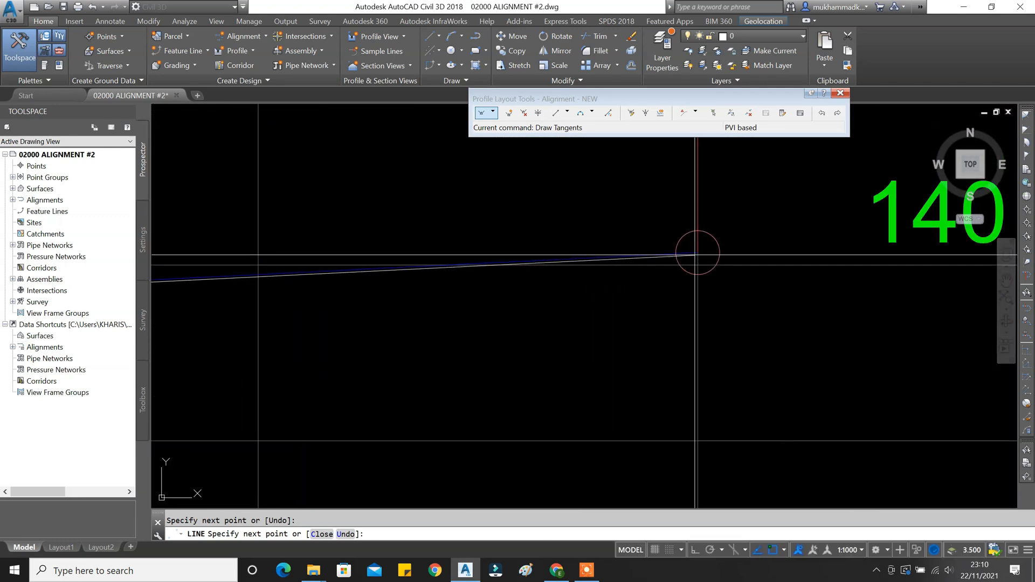
pyautogui.press('Escape')
# Move the line into place just below the -0.50% tangent.
pyautogui.scroll(-4, 695, 254)
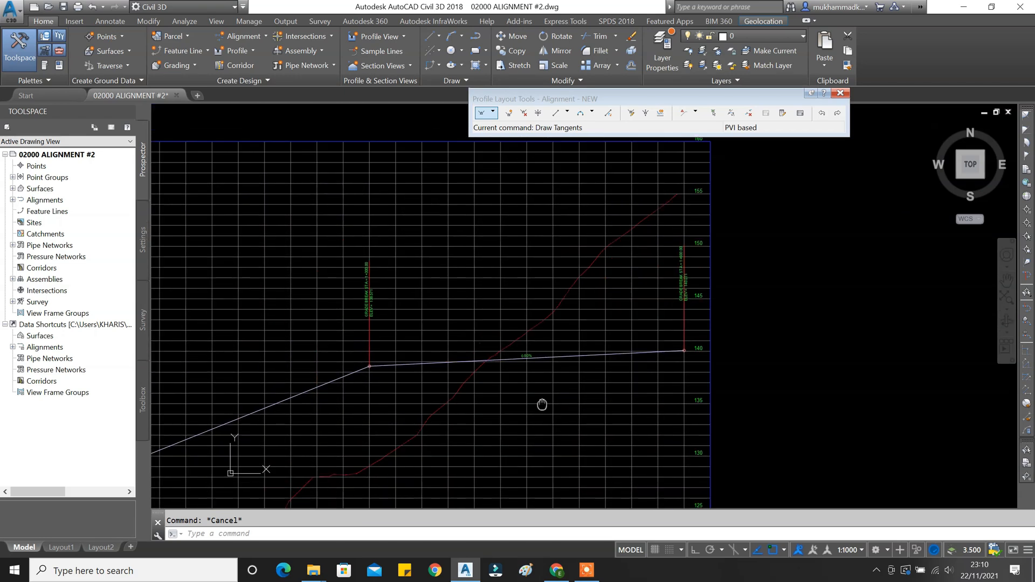
pyautogui.moveTo(541, 404)
pyautogui.mouseDown(button='middle')
pyautogui.moveTo(673, 324)
pyautogui.moveTo(814, 264)
pyautogui.mouseUp(button='middle')
pyautogui.moveTo(446, 368); pyautogui.dragTo(688, 357, button='middle')
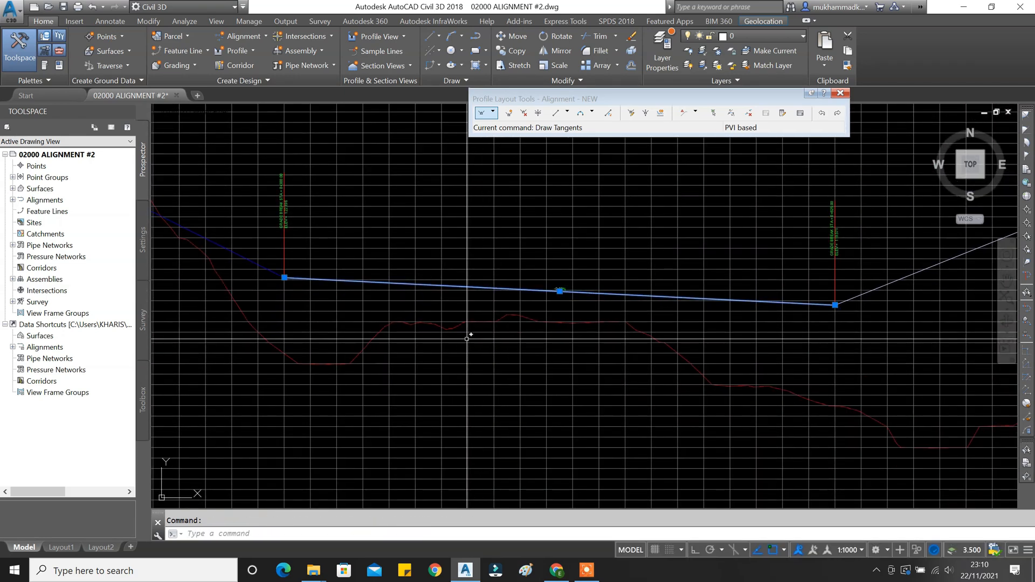
pyautogui.moveTo(415, 305); pyautogui.dragTo(208, 309, button='middle')
pyautogui.scroll(4, 475, 296)
pyautogui.scroll(-2, 481, 282)
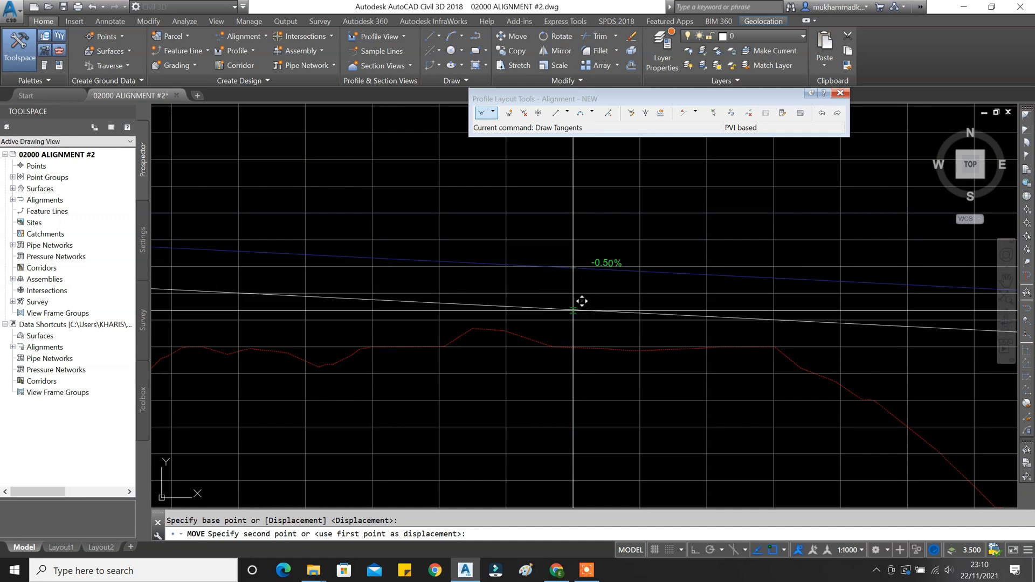
pyautogui.press('Escape')
pyautogui.scroll(-3, 501, 359)
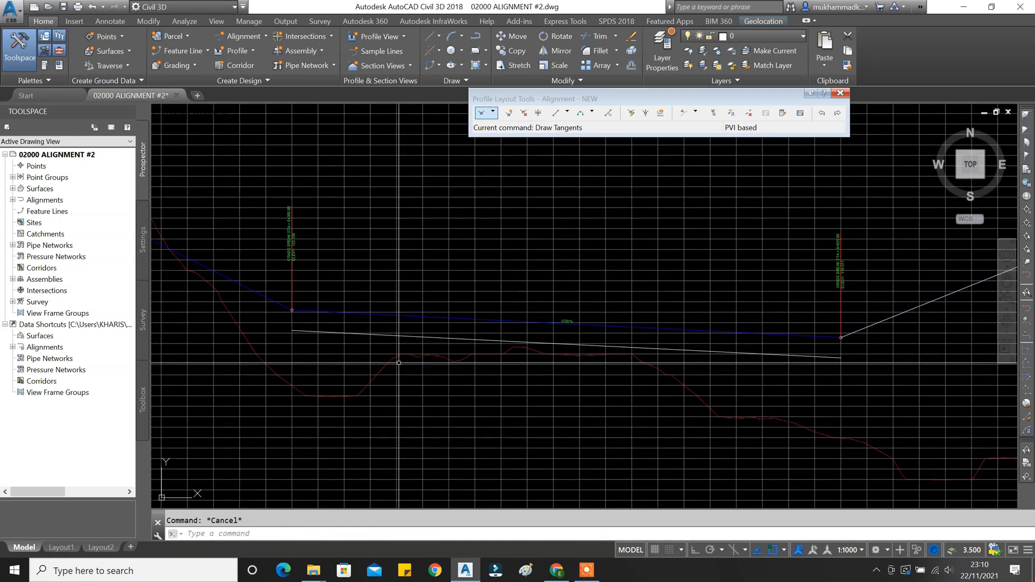
# Draw a construction line from the blue tangent and extend it to its boundary.
pyautogui.moveTo(401, 340); pyautogui.dragTo(557, 345, button='middle')
pyautogui.press('Return')
pyautogui.scroll(5, 435, 333)
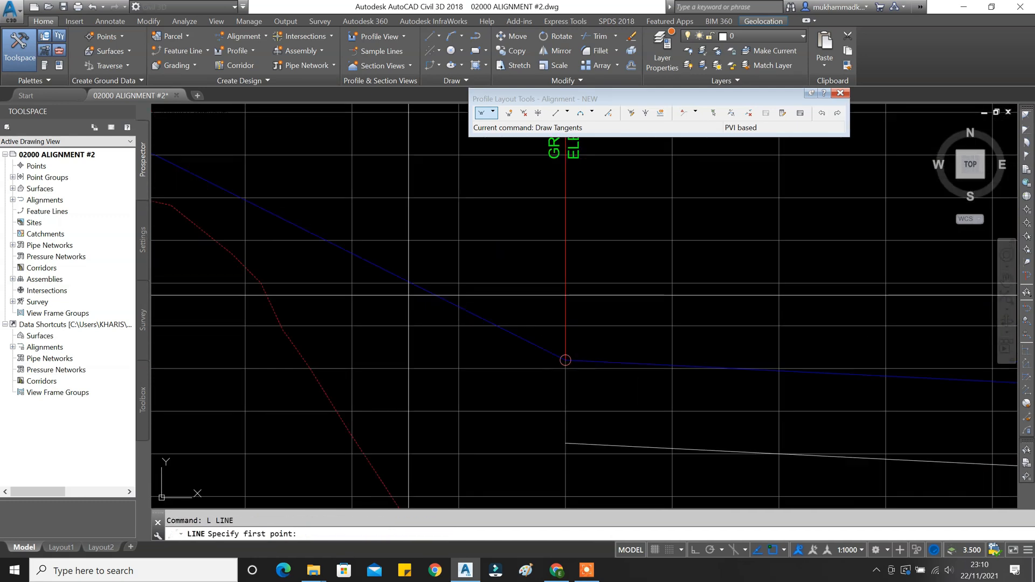
pyautogui.click(245, 200)
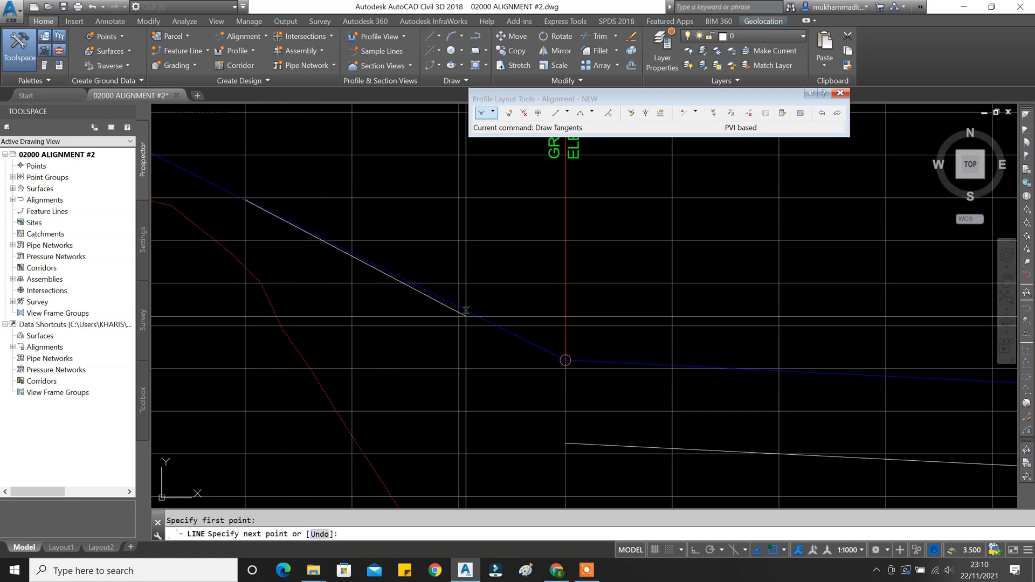
pyautogui.moveTo(573, 387); pyautogui.dragTo(420, 328, button='middle')
pyautogui.write('e')
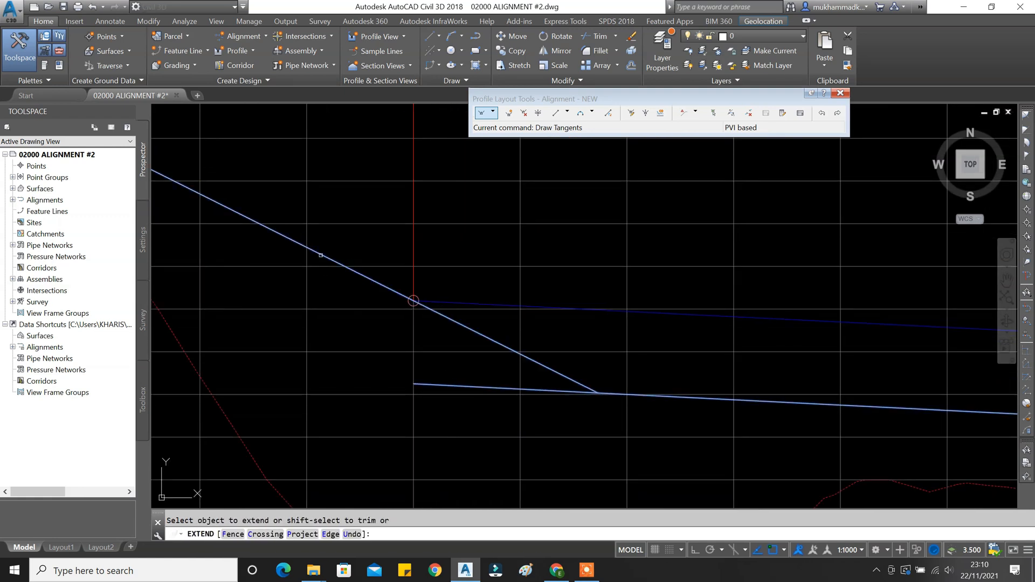
pyautogui.press('Return')
pyautogui.press('Escape')
# Move the line ending at the 140 grade break so its end sits on the ground line.
pyautogui.moveTo(571, 394); pyautogui.dragTo(383, 340, button='middle')
pyautogui.scroll(-2, 389, 333)
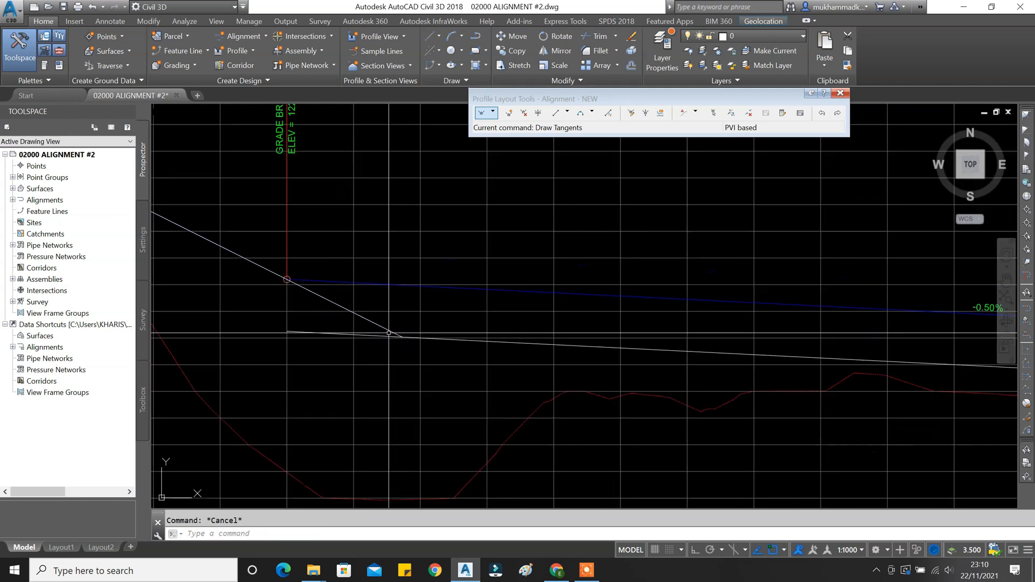
pyautogui.scroll(-2, 389, 333)
pyautogui.moveTo(701, 335); pyautogui.dragTo(379, 334, button='middle')
pyautogui.moveTo(916, 358); pyautogui.dragTo(493, 358, button='middle')
pyautogui.scroll(-4, 493, 358)
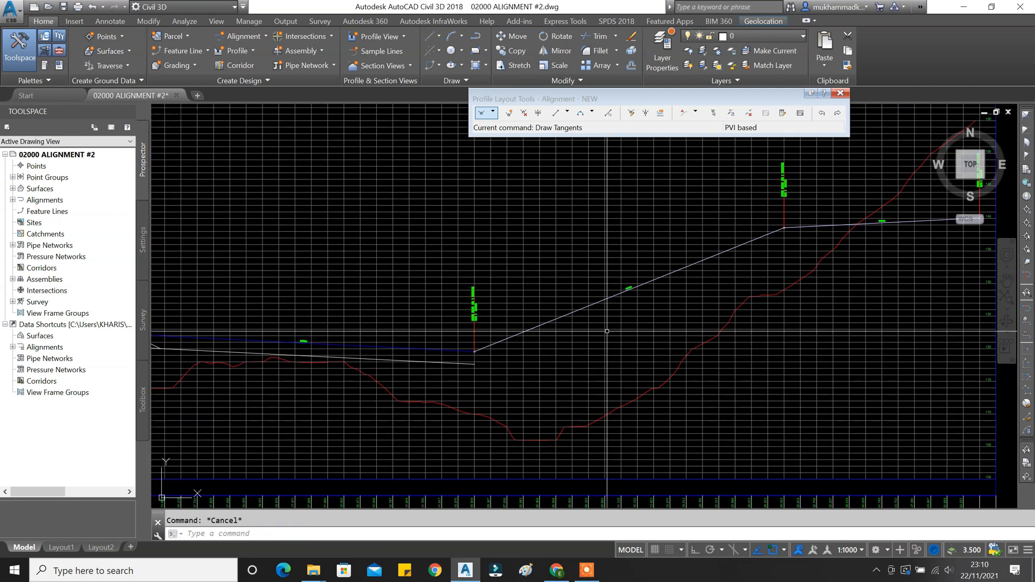
pyautogui.moveTo(607, 332); pyautogui.dragTo(421, 357, button='middle')
pyautogui.moveTo(749, 265); pyautogui.dragTo(622, 346, button='middle')
pyautogui.scroll(4, 623, 344)
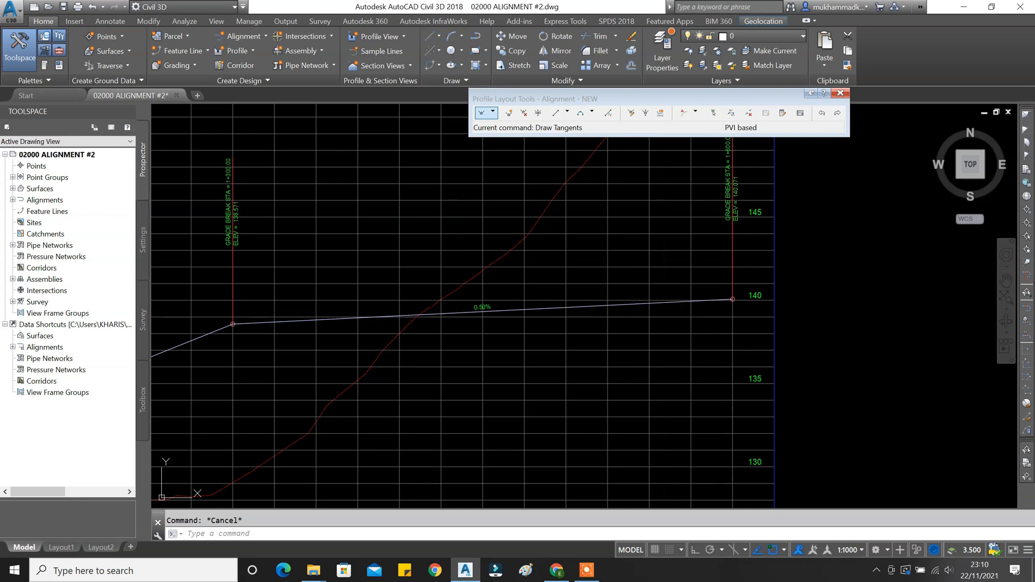
pyautogui.click(679, 302)
pyautogui.moveTo(687, 317); pyautogui.dragTo(622, 351, button='middle')
pyautogui.write('m')
pyautogui.press('Return')
pyautogui.scroll(6, 671, 337)
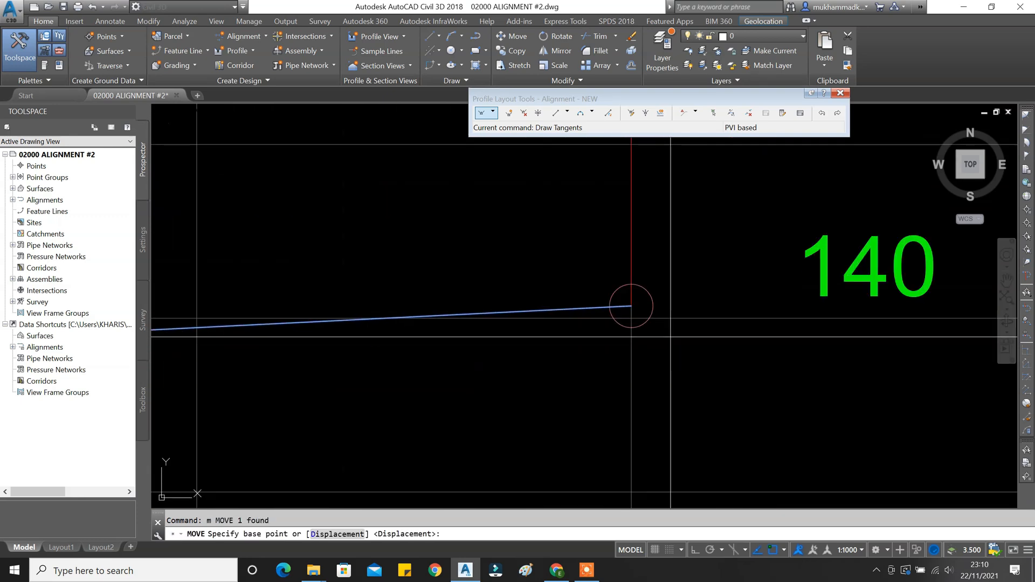
pyautogui.click(631, 306)
pyautogui.scroll(-6, 630, 302)
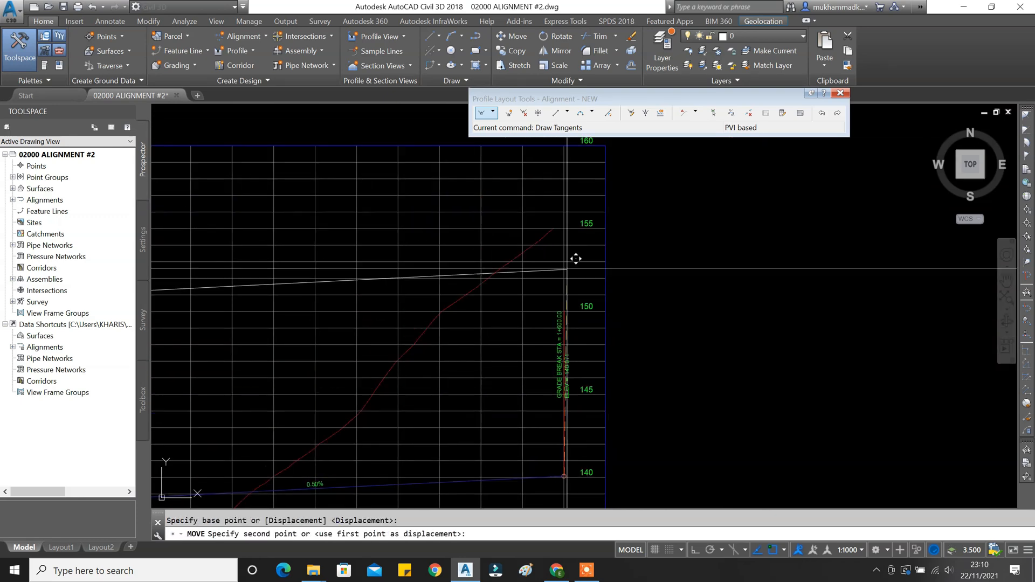
pyautogui.scroll(4, 559, 210)
pyautogui.scroll(4, 547, 189)
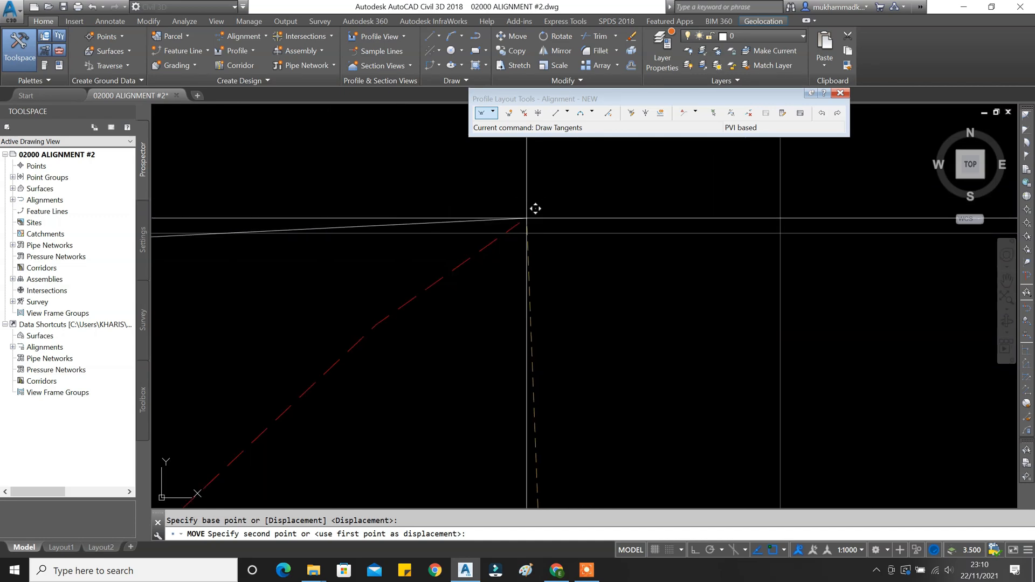
pyautogui.click(522, 222)
pyautogui.press('Escape')
# Open the PVI Grid View table listing the profile's five PVIs.
pyautogui.scroll(-8, 545, 255)
pyautogui.moveTo(430, 314); pyautogui.dragTo(560, 280, button='middle')
pyautogui.write('ex')
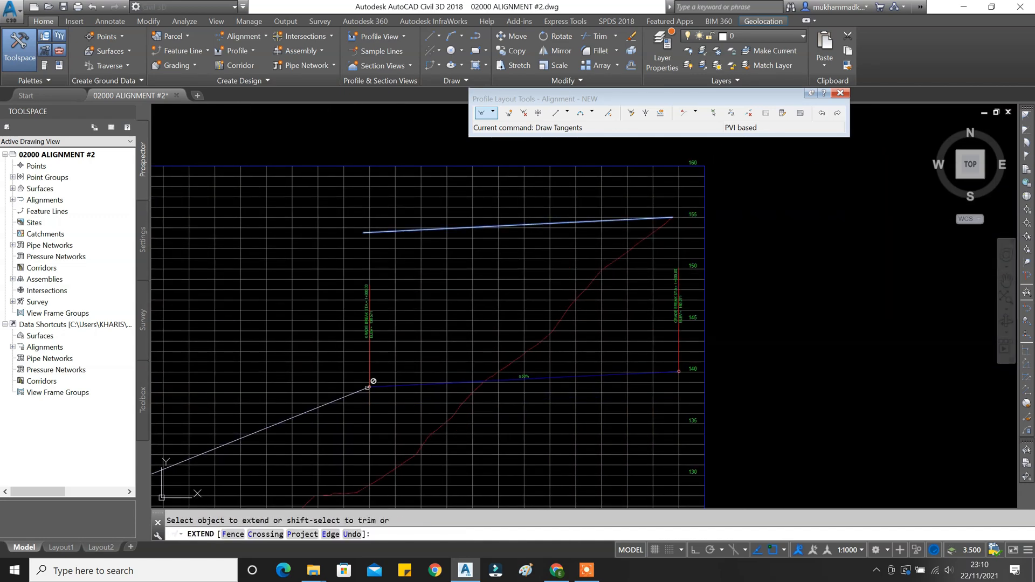
pyautogui.press('Escape')
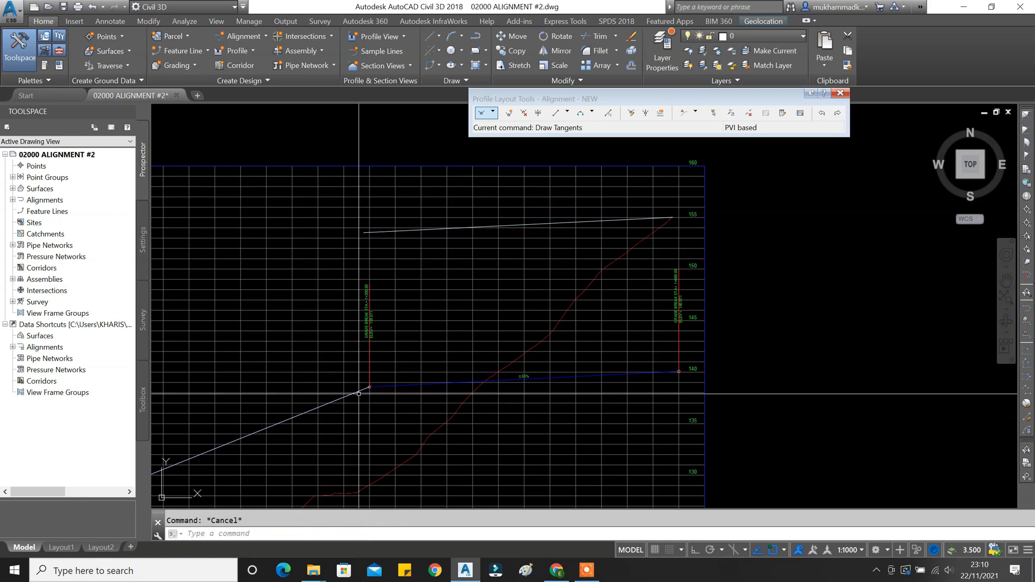
pyautogui.scroll(2, 368, 372)
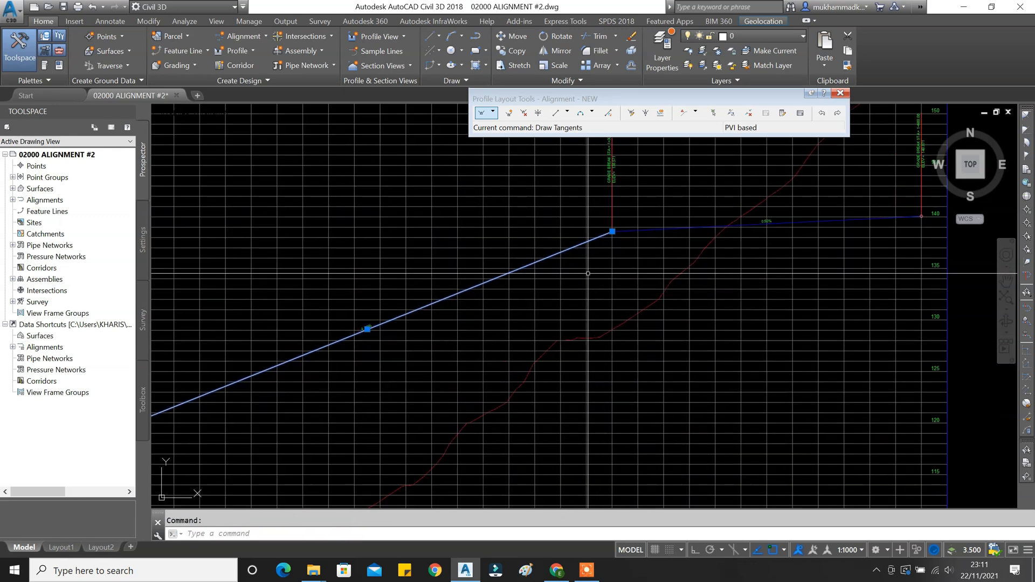
pyautogui.scroll(2, 382, 321)
pyautogui.scroll(-4, 485, 281)
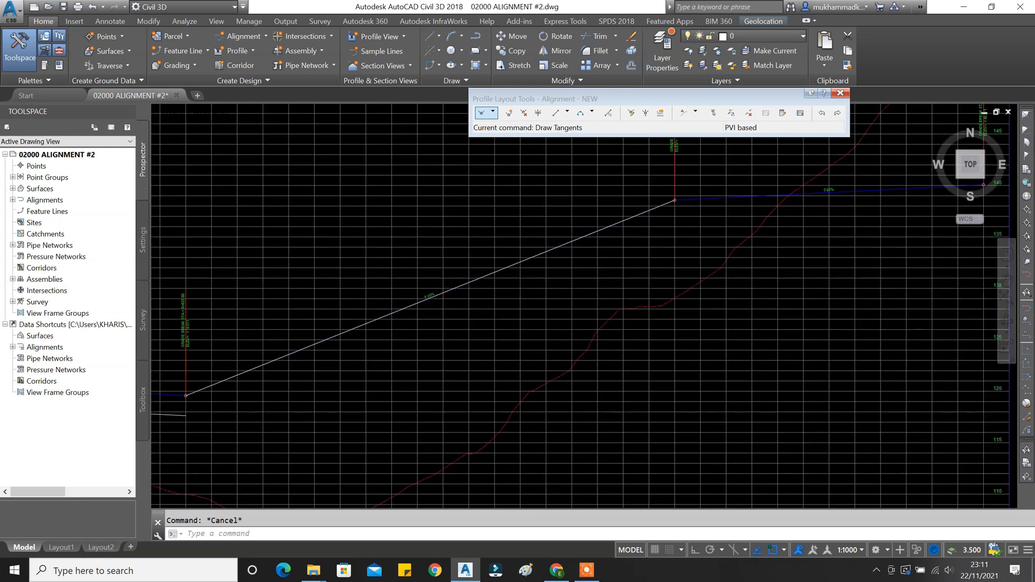
pyautogui.click(801, 113)
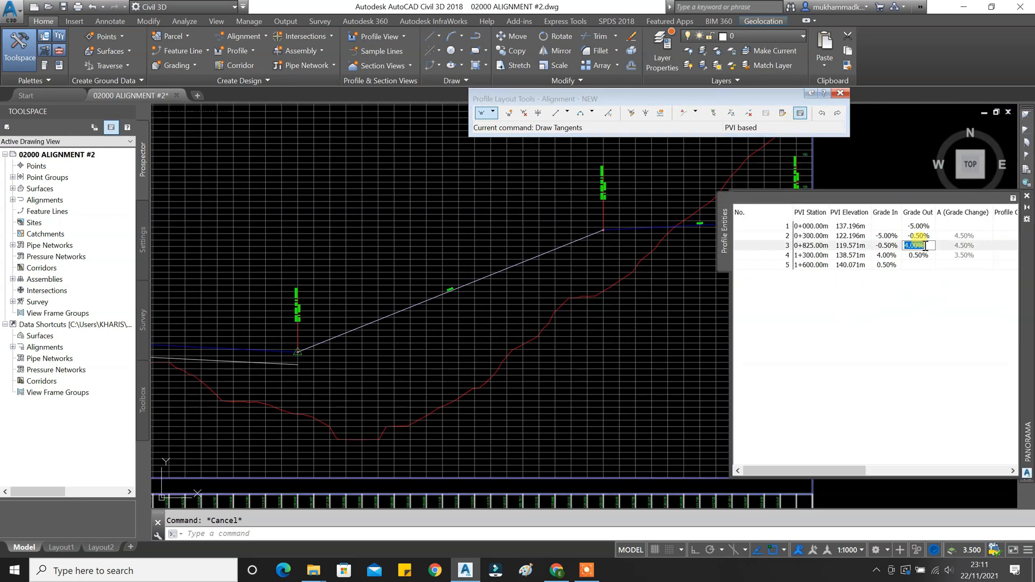
# Change PVI 3's grade out to 5.00% in the Profile Entities table.
pyautogui.write('5')
pyautogui.press('Return')
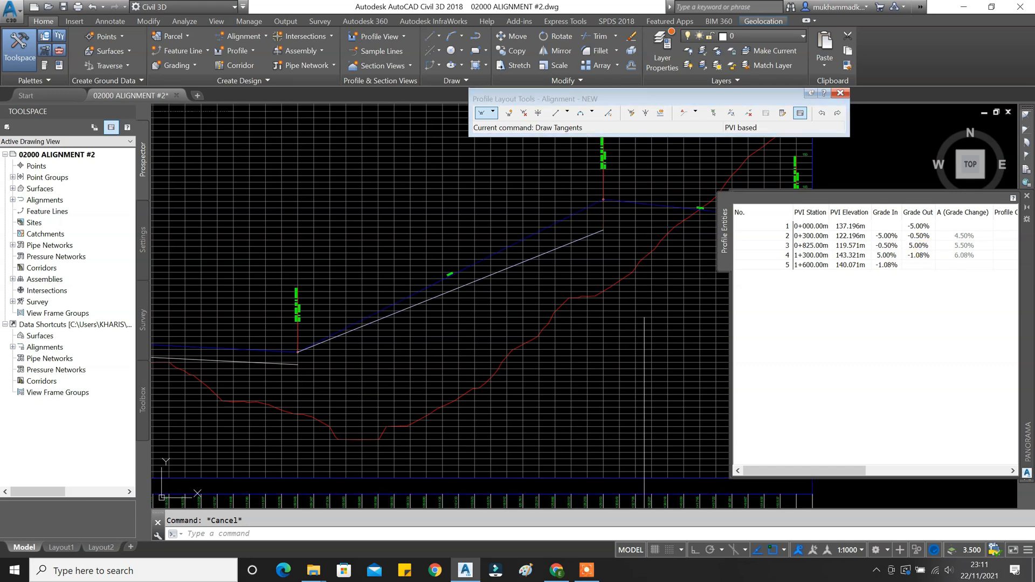
pyautogui.moveTo(632, 291); pyautogui.dragTo(520, 292, button='middle')
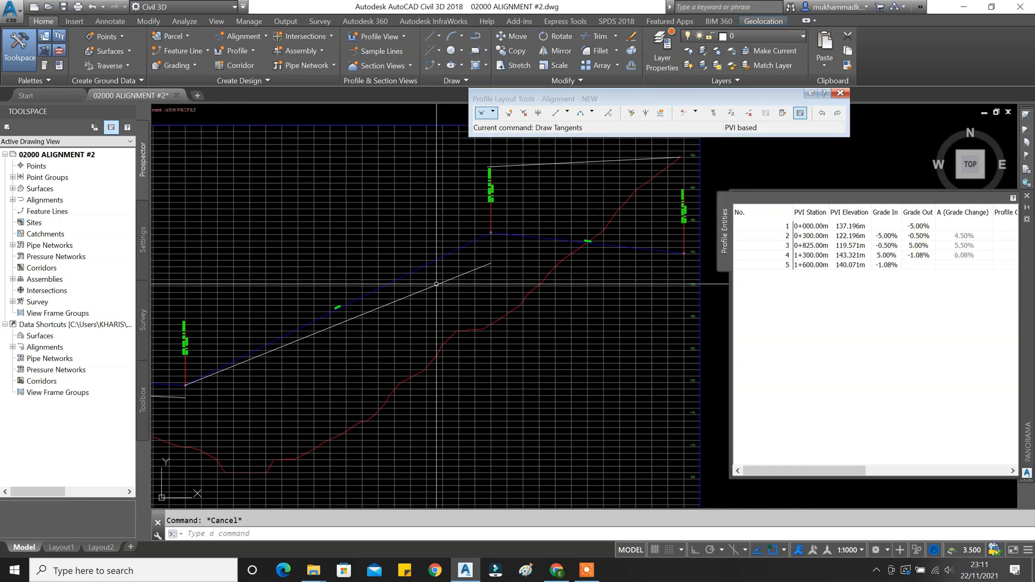
# Stretch the white construction line's right end onto the grade break.
pyautogui.click(453, 279)
pyautogui.scroll(2, 488, 264)
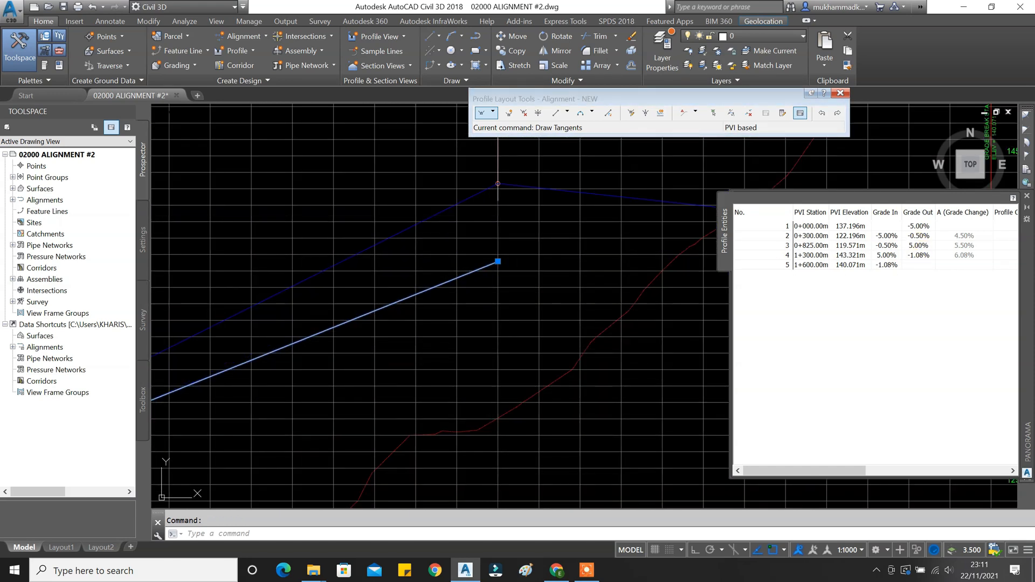
pyautogui.click(498, 261)
pyautogui.scroll(4, 506, 178)
pyautogui.click(453, 214)
pyautogui.press('Escape')
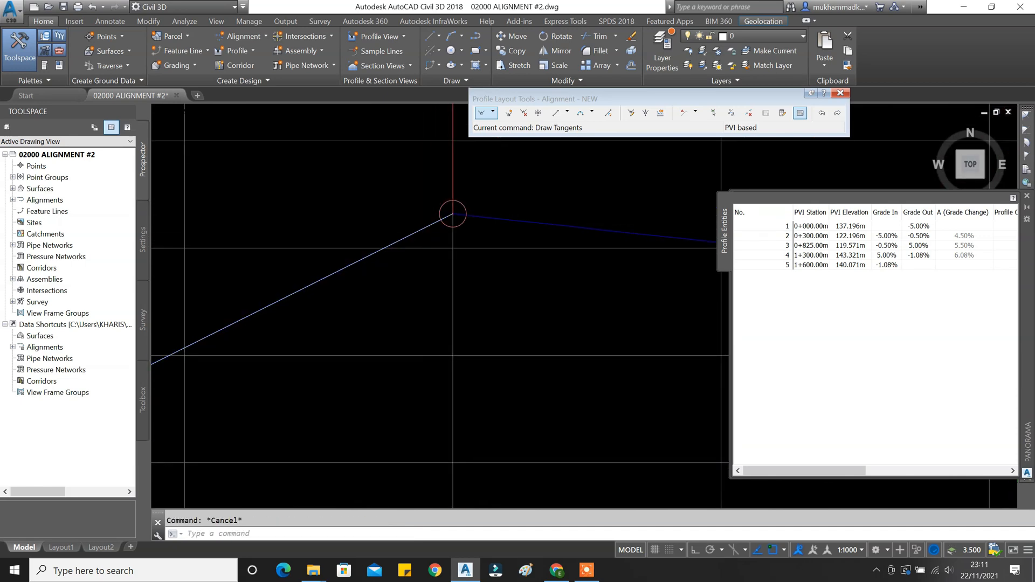
pyautogui.scroll(-5, 455, 280)
# Fillet the rising white line with the upper line to form a corner.
pyautogui.write('f')
pyautogui.press('Return')
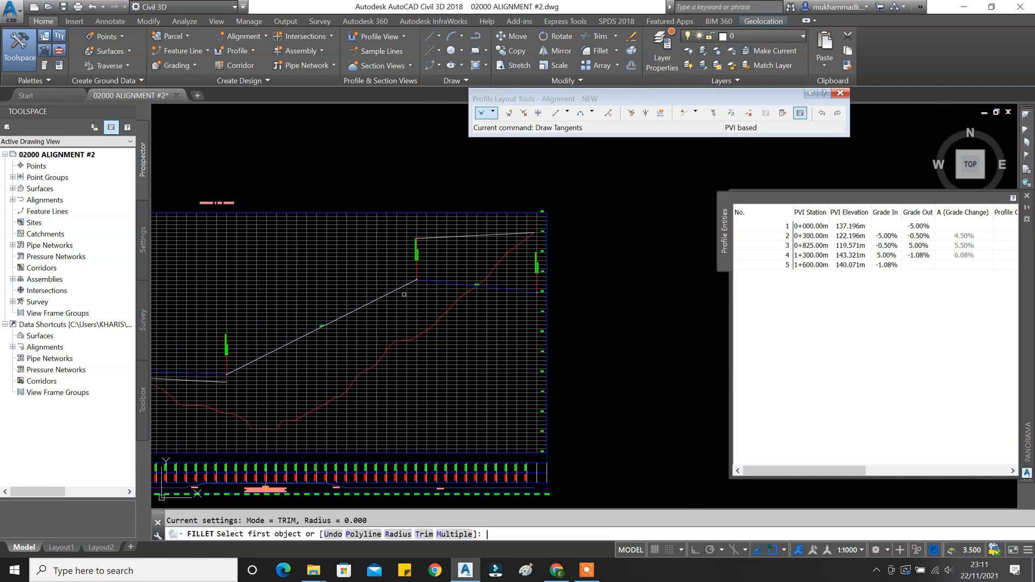
pyautogui.click(401, 288)
pyautogui.scroll(2, 457, 269)
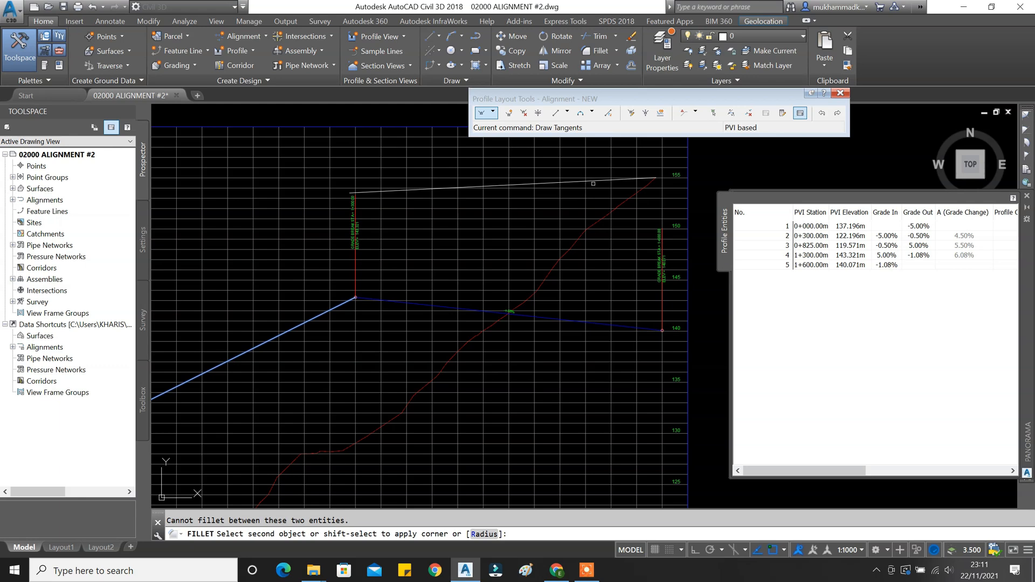
pyautogui.click(598, 181)
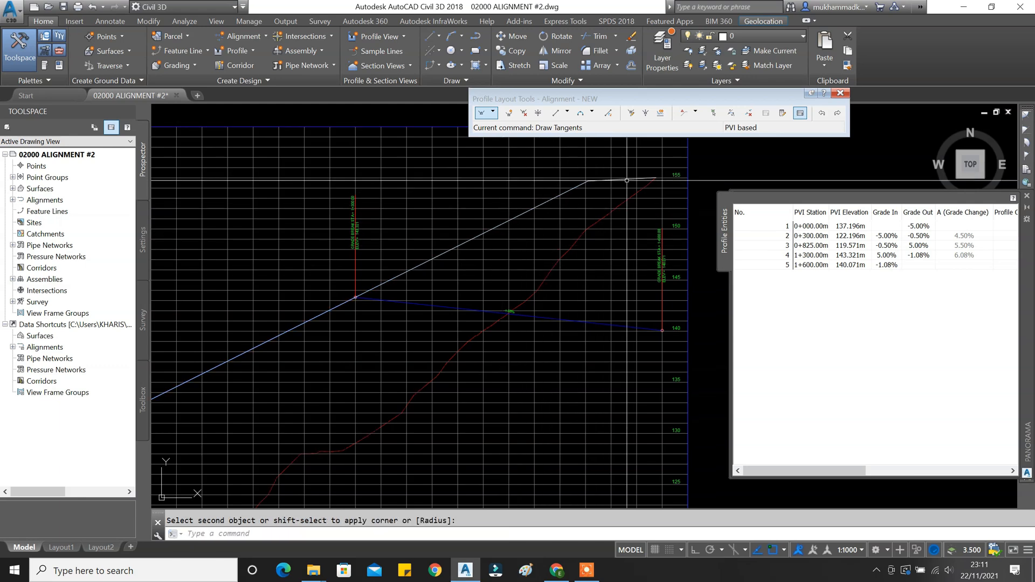
pyautogui.moveTo(589, 216); pyautogui.dragTo(482, 249, button='middle')
pyautogui.scroll(-3, 482, 248)
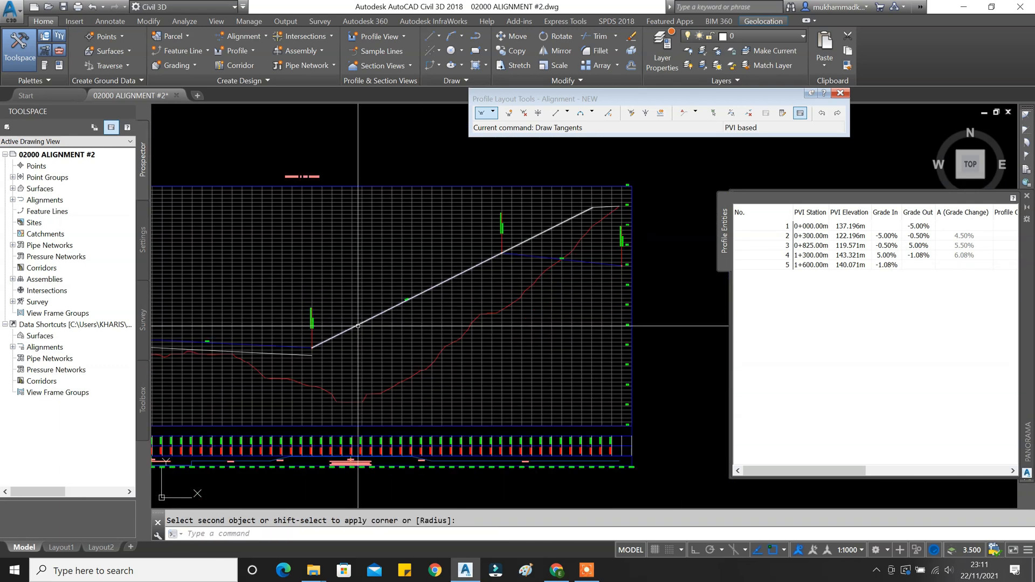
pyautogui.scroll(4, 527, 272)
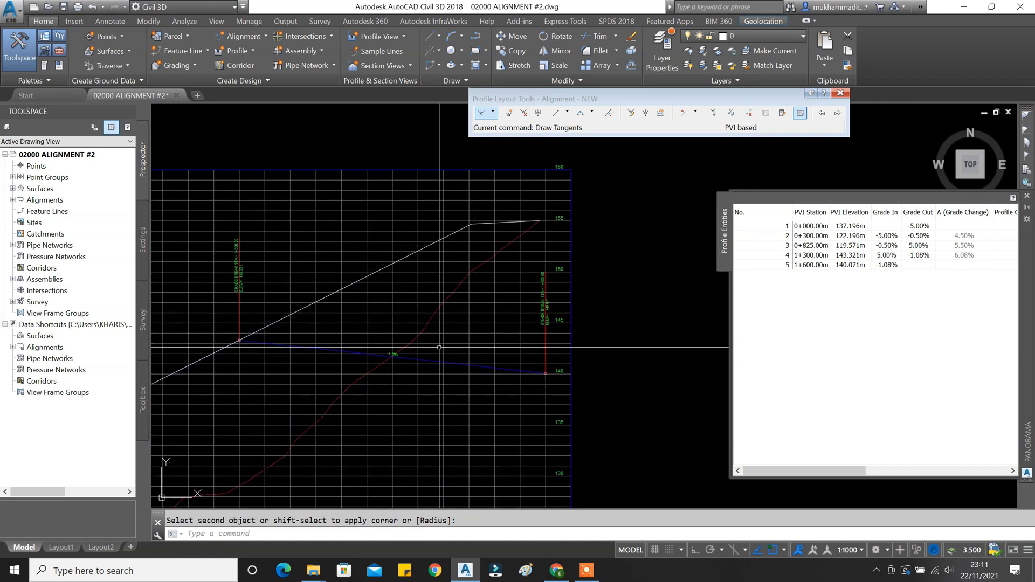
pyautogui.press('Escape')
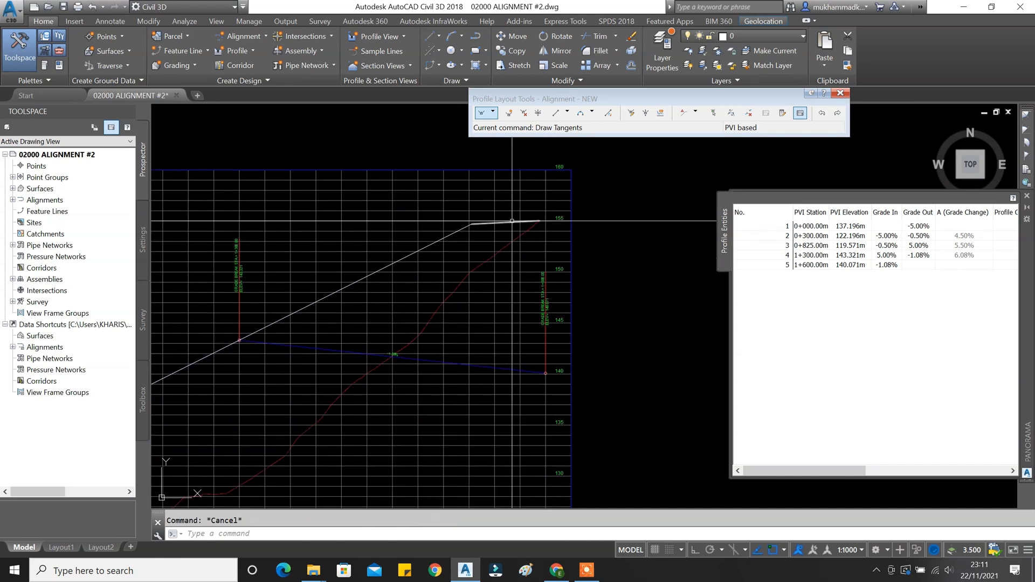
# Move the tangent segment straight vertically by 70 units with ortho on.
pyautogui.write('m')
pyautogui.press('Return')
pyautogui.click(625, 264)
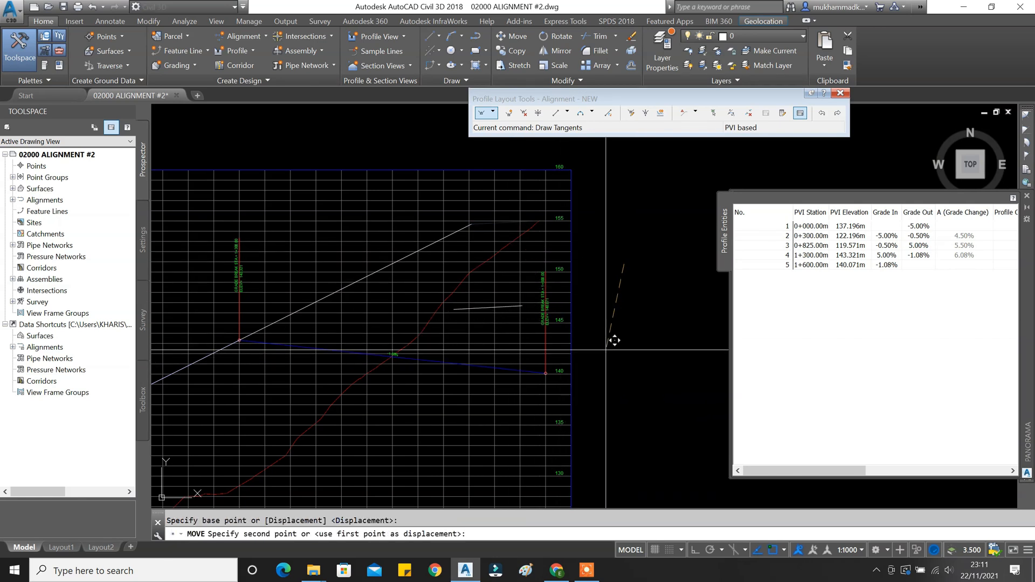
pyautogui.press('F8')
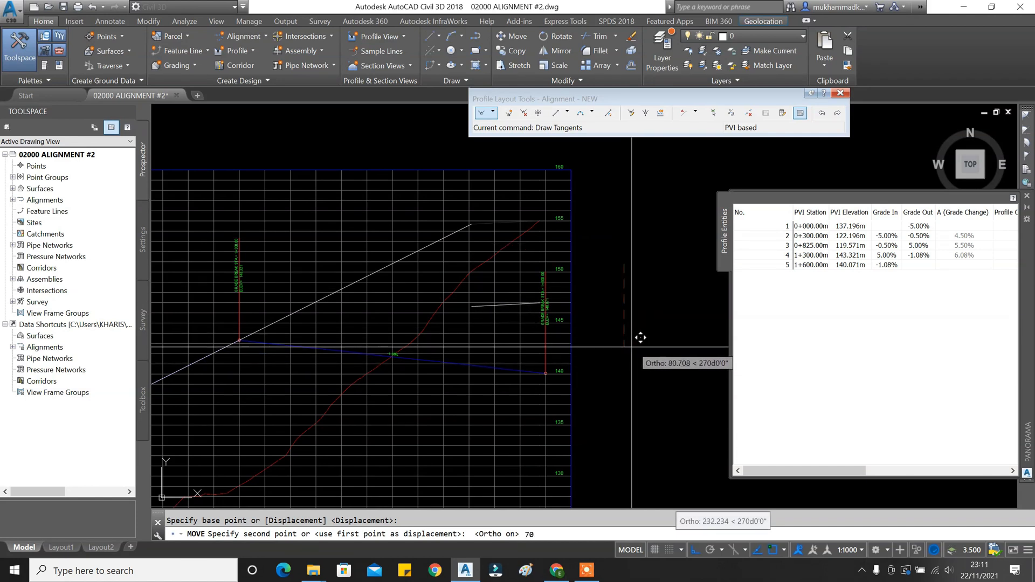
pyautogui.press('Return')
pyautogui.press('Escape')
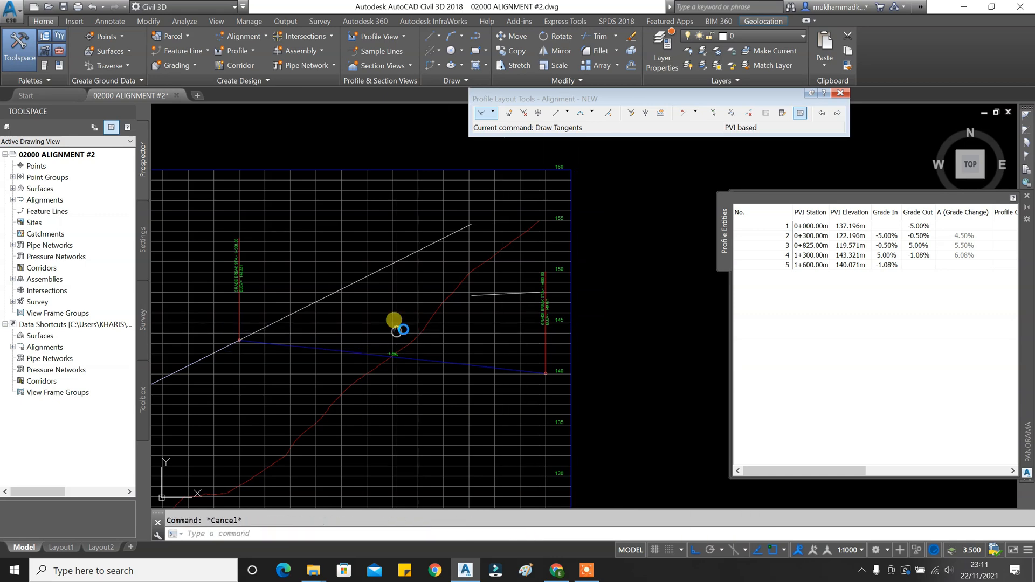
pyautogui.scroll(-2, 395, 324)
pyautogui.moveTo(395, 325); pyautogui.dragTo(474, 277, button='middle')
# Move the long white diagonal line 30 units straight down.
pyautogui.click(428, 261)
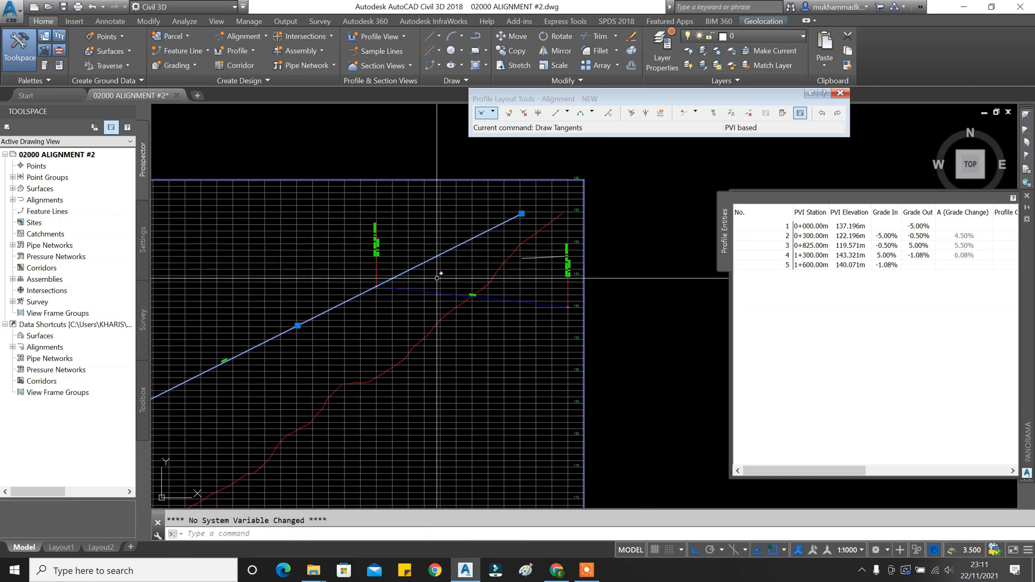
pyautogui.press('Return')
pyautogui.scroll(2, 612, 266)
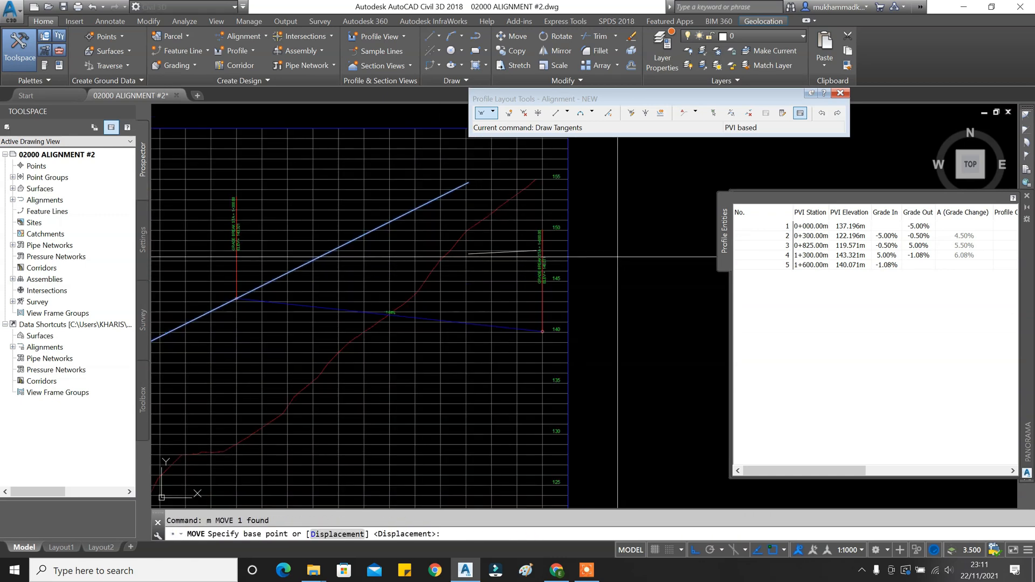
pyautogui.click(627, 254)
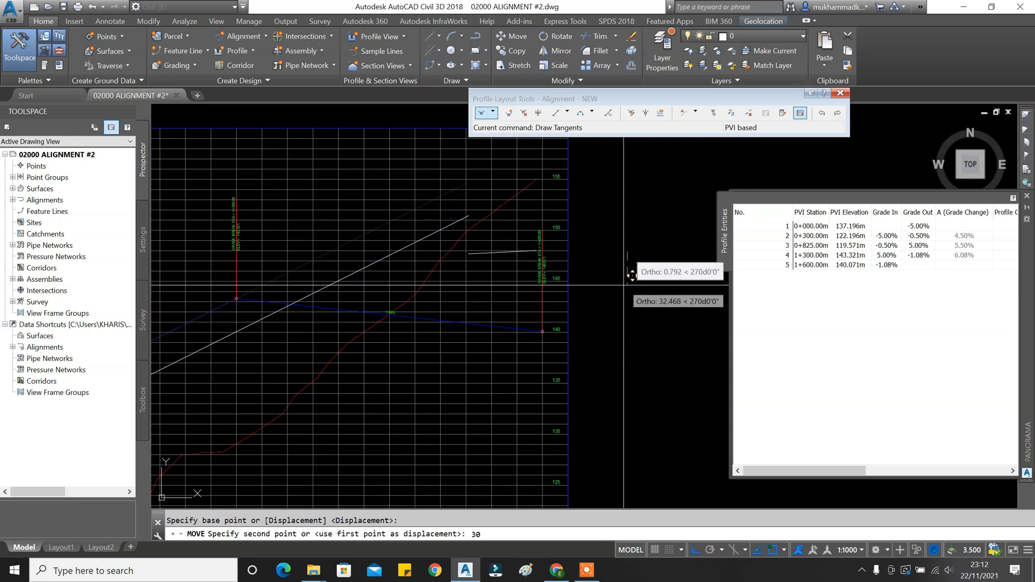
pyautogui.press('Return')
pyautogui.moveTo(399, 298); pyautogui.dragTo(470, 276, button='middle')
# Fillet the white line with the second line to close their corner.
pyautogui.write('f')
pyautogui.press('Return')
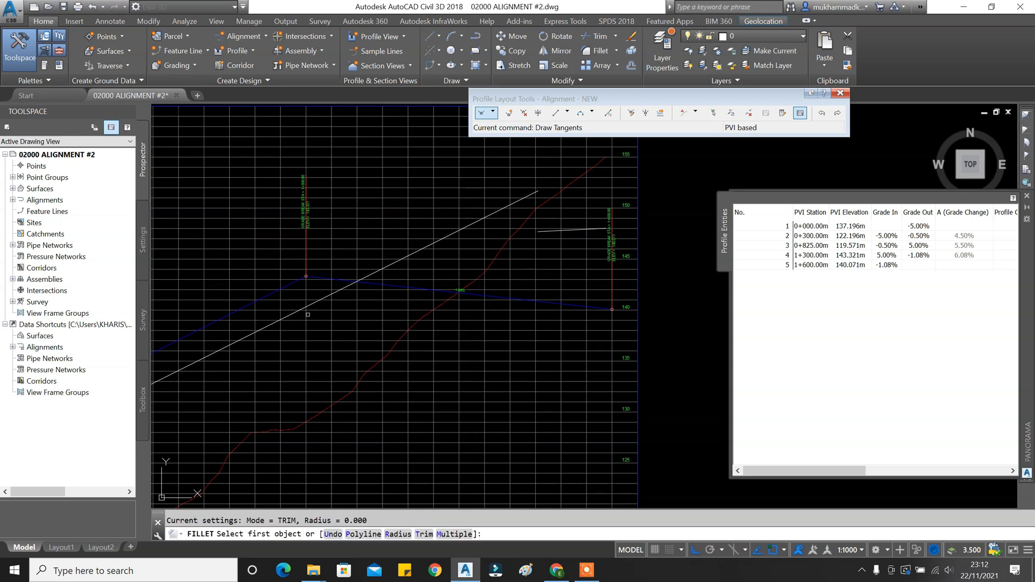
pyautogui.click(299, 311)
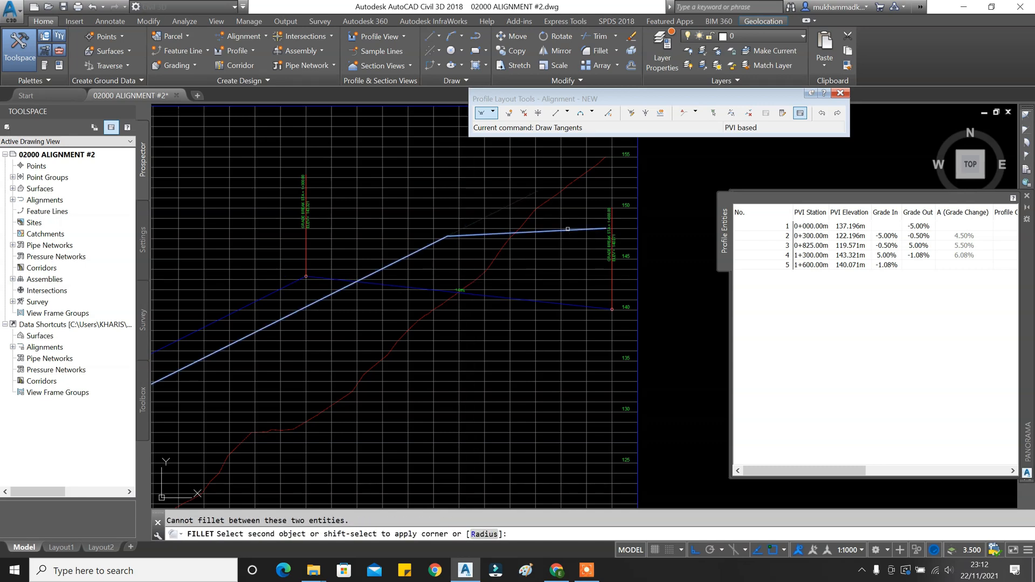
pyautogui.click(568, 229)
pyautogui.scroll(-3, 548, 246)
pyautogui.moveTo(251, 345); pyautogui.dragTo(362, 311, button='middle')
pyautogui.scroll(3, 363, 311)
# Fillet two more white line pairs near 0+825 and close the Profile Entities table.
pyautogui.press('Return')
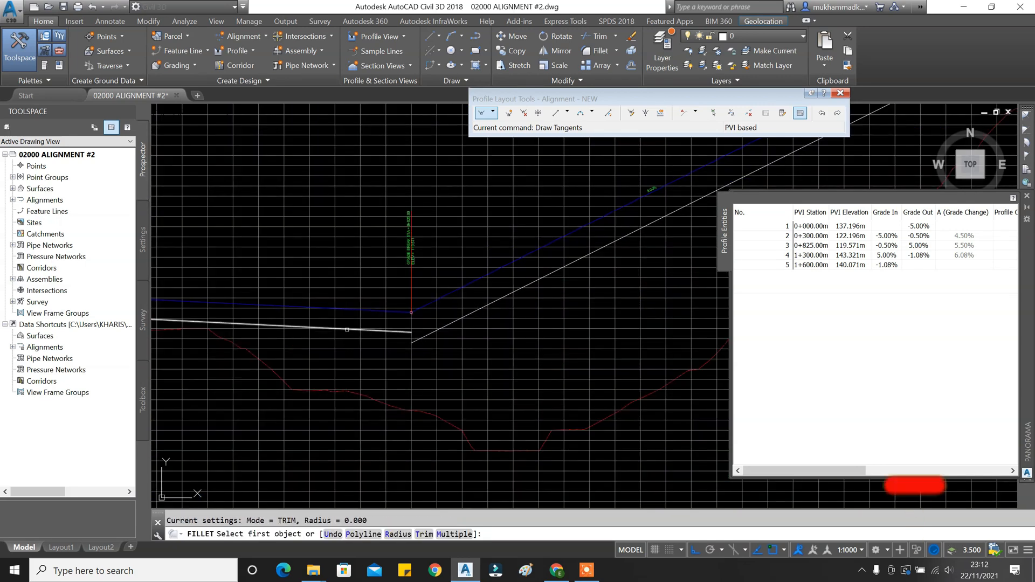
pyautogui.click(347, 329)
pyautogui.click(426, 333)
pyautogui.click(470, 313)
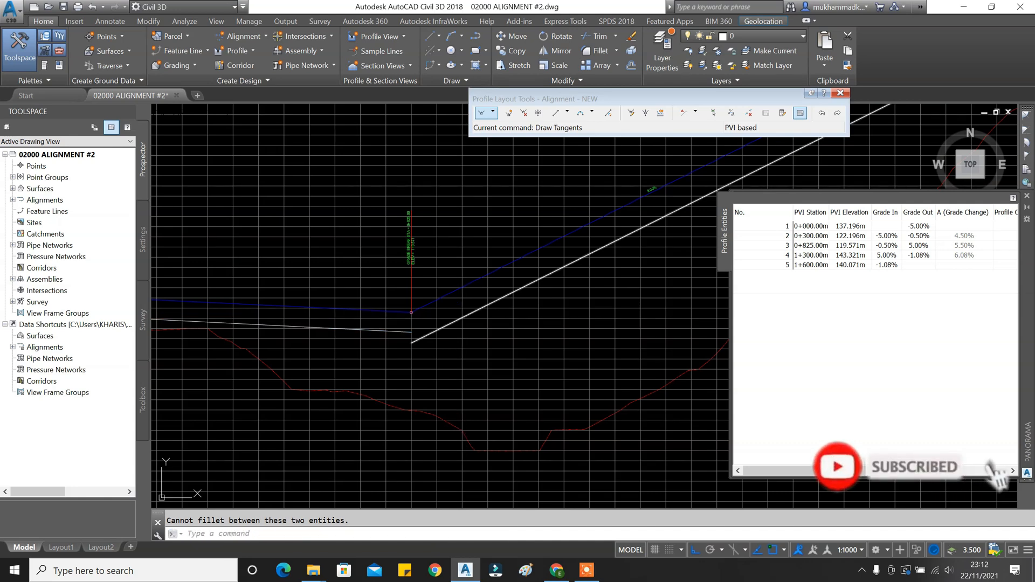
pyautogui.click(387, 331)
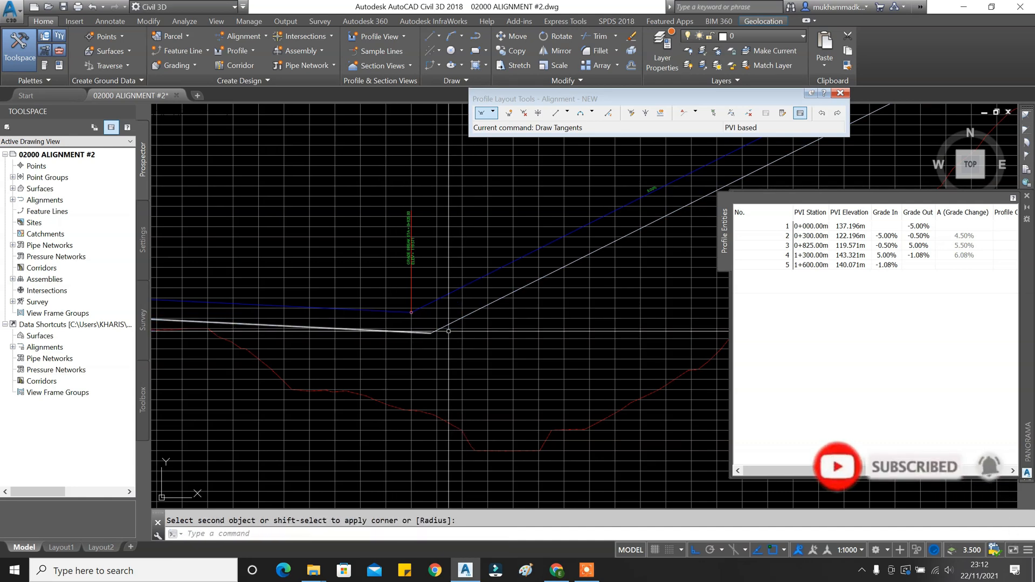
pyautogui.click(1026, 197)
pyautogui.press('Escape')
pyautogui.scroll(-3, 410, 302)
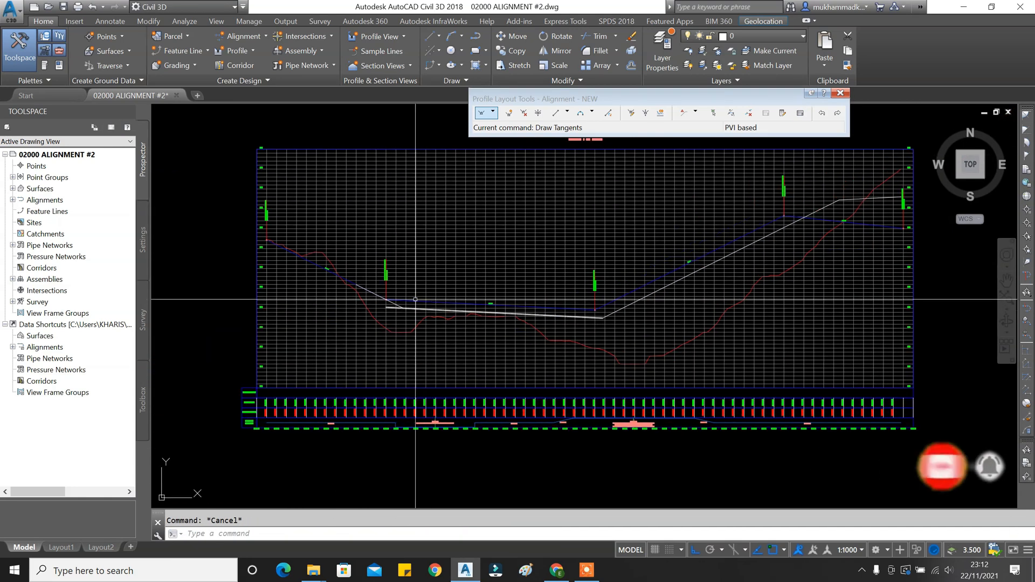
pyautogui.scroll(5, 406, 309)
# Drag one design-profile PVI grip onto the white line's endpoint.
pyautogui.click(378, 312)
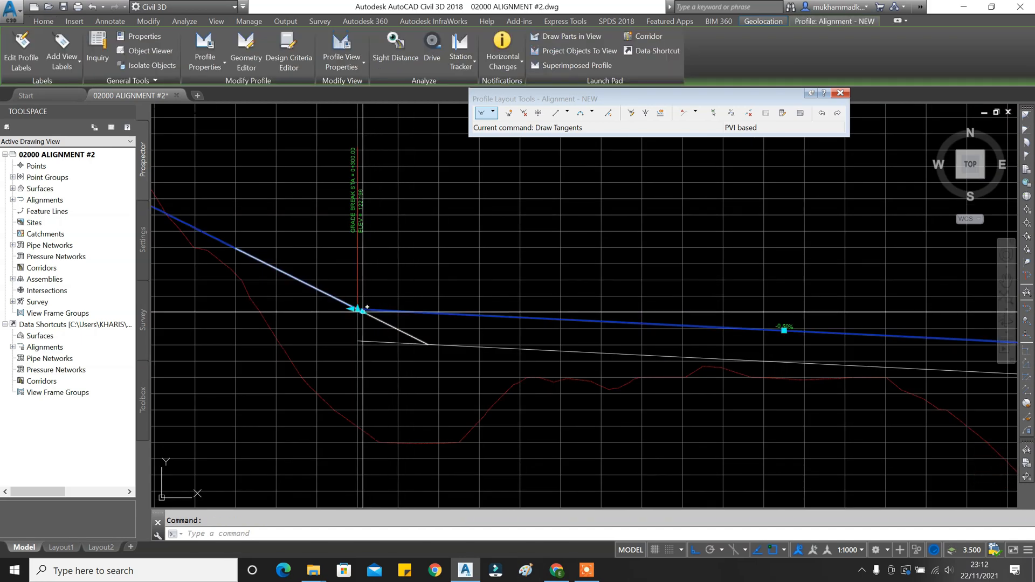
pyautogui.click(360, 310)
pyautogui.scroll(3, 411, 319)
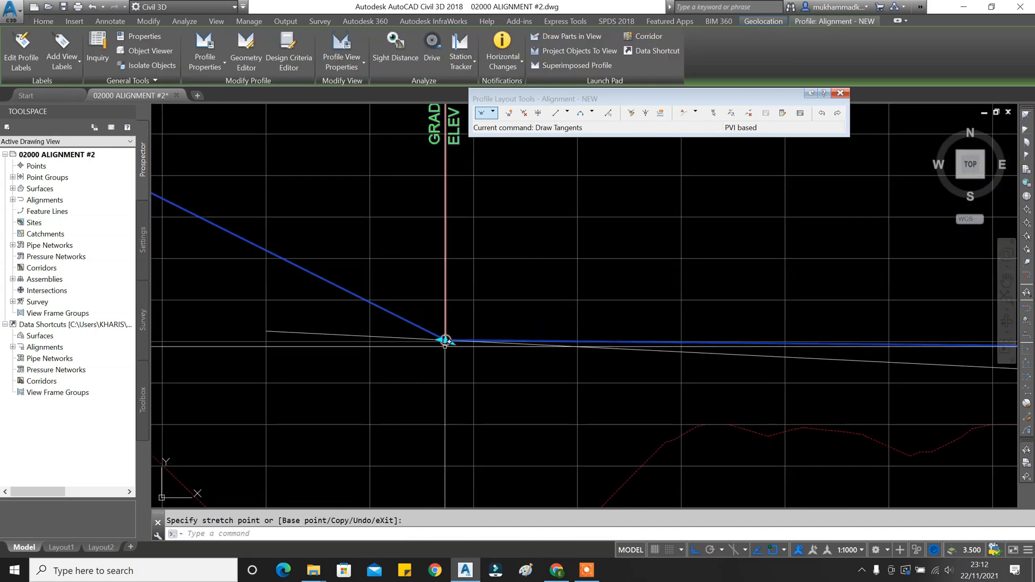
pyautogui.scroll(-3, 445, 340)
pyautogui.scroll(4, 621, 345)
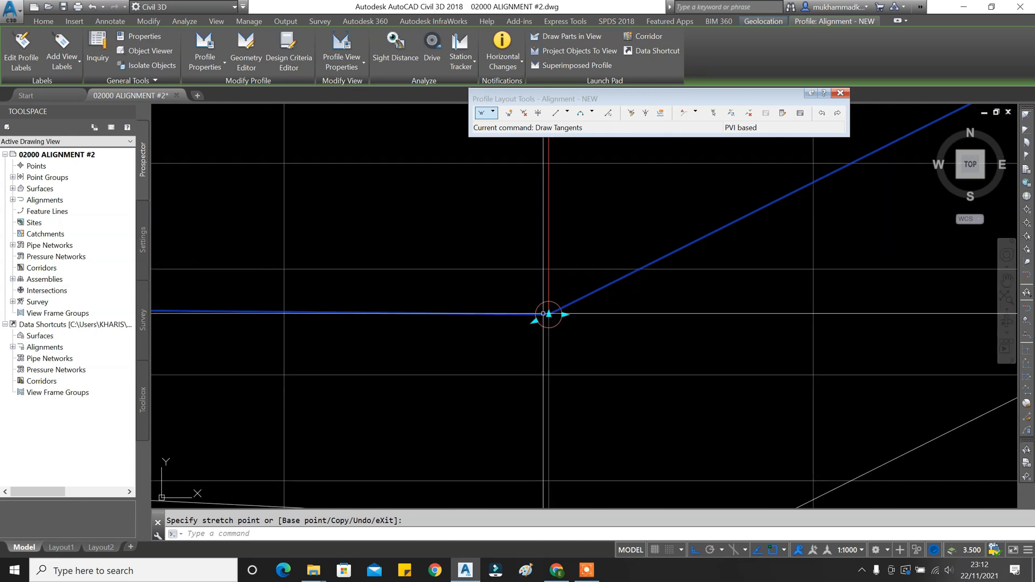
pyautogui.scroll(-3, 549, 314)
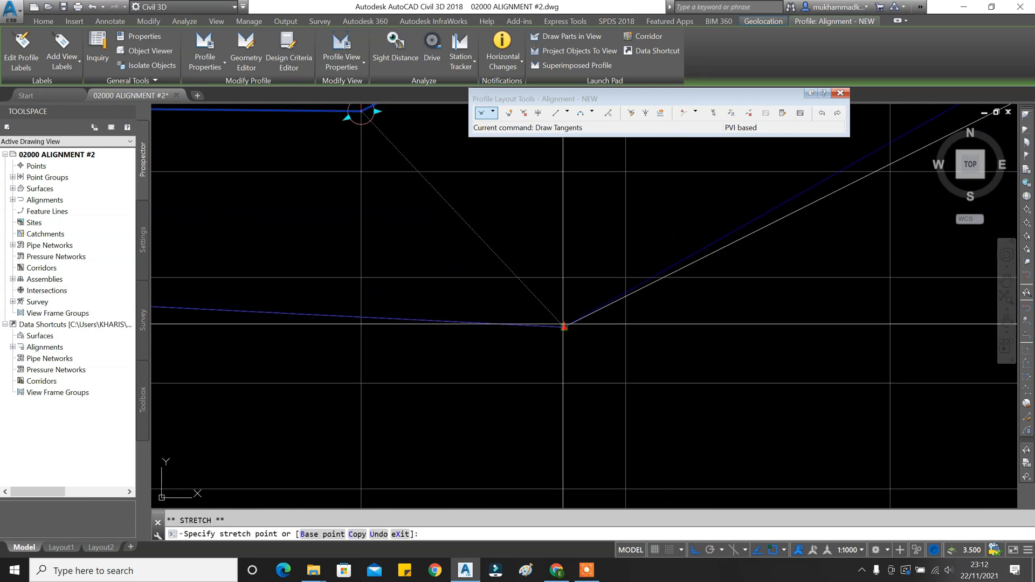
pyautogui.scroll(3, 562, 324)
pyautogui.scroll(-5, 500, 329)
pyautogui.moveTo(682, 236); pyautogui.dragTo(399, 319, button='middle')
pyautogui.moveTo(847, 161); pyautogui.dragTo(395, 421, button='middle')
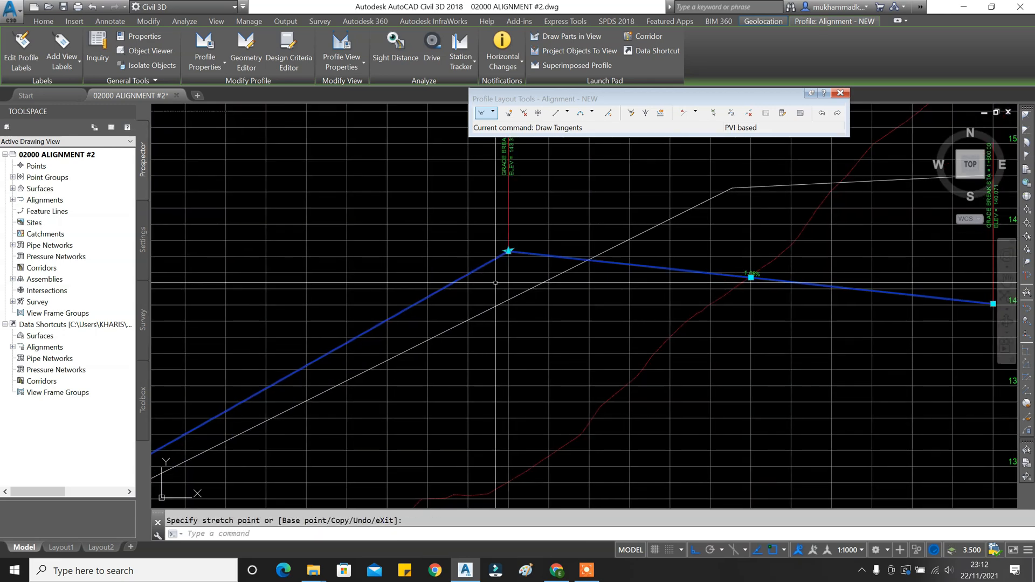
pyautogui.moveTo(881, 231); pyautogui.dragTo(612, 284, button='middle')
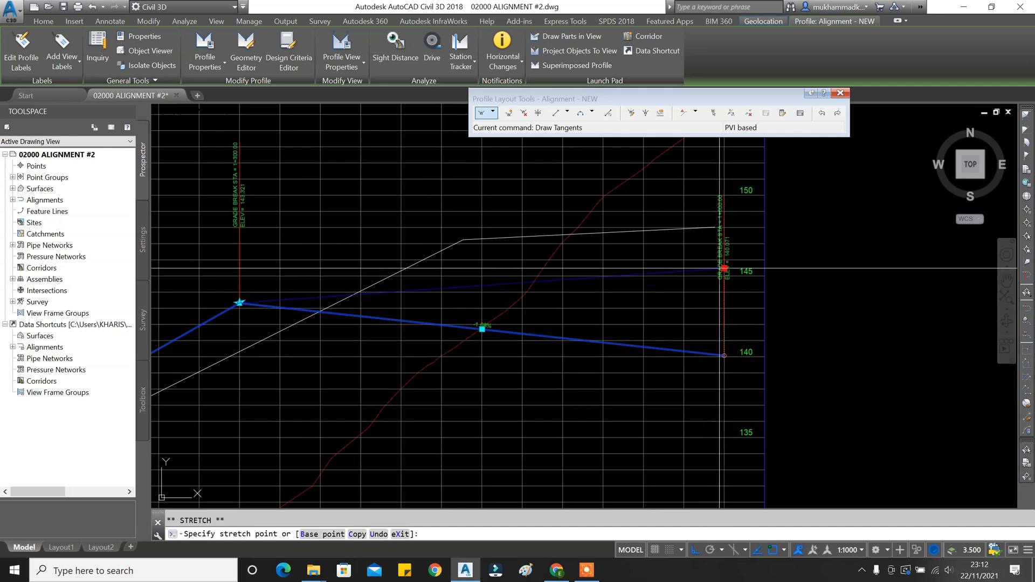
pyautogui.scroll(8, 721, 237)
pyautogui.click(685, 174)
# Drag the other PVI grip onto the white line's vertex and deselect the profile.
pyautogui.scroll(-8, 650, 218)
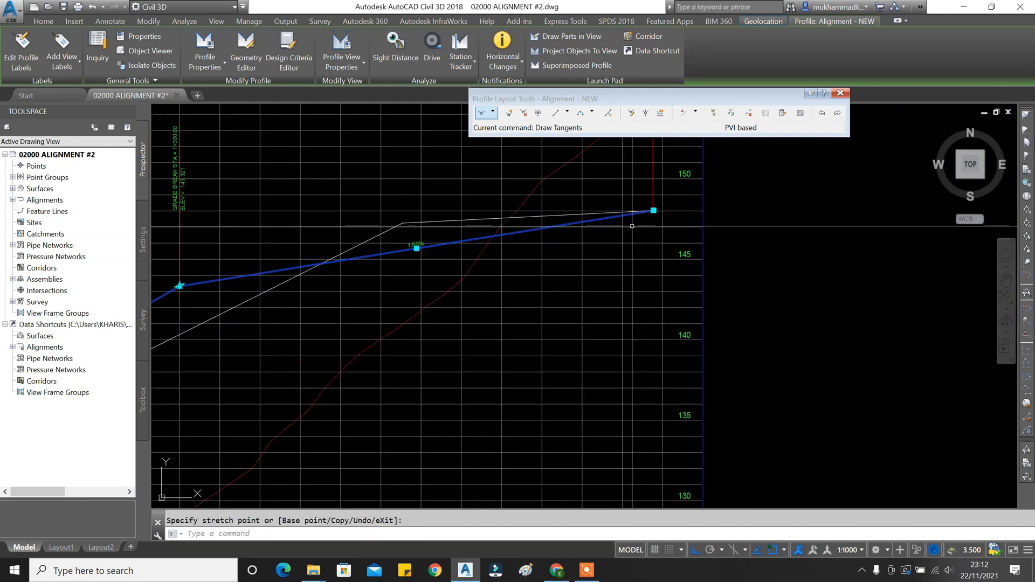
pyautogui.moveTo(400, 284); pyautogui.dragTo(624, 299, button='middle')
pyautogui.scroll(6, 432, 305)
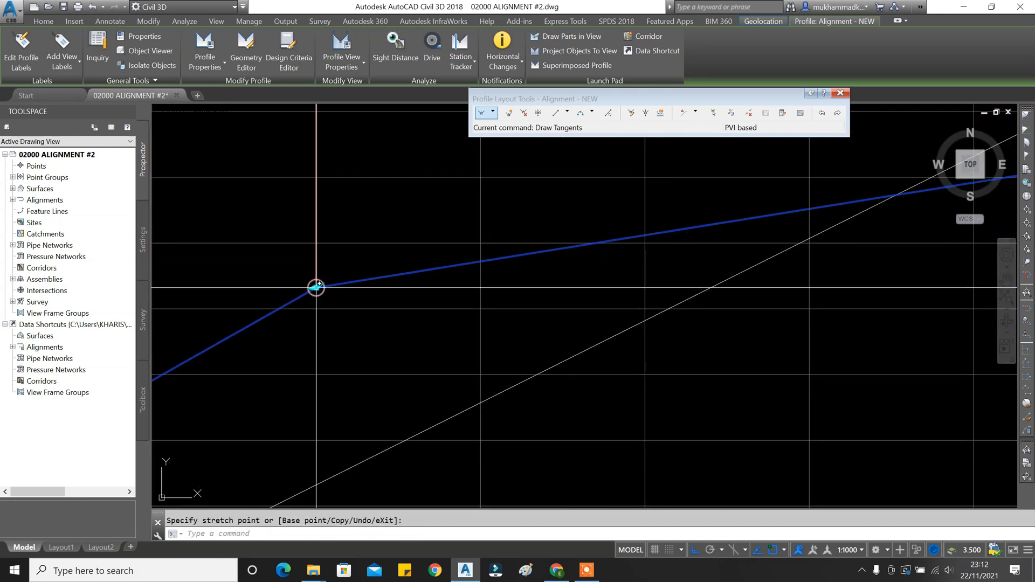
pyautogui.click(316, 288)
pyautogui.scroll(-4, 316, 318)
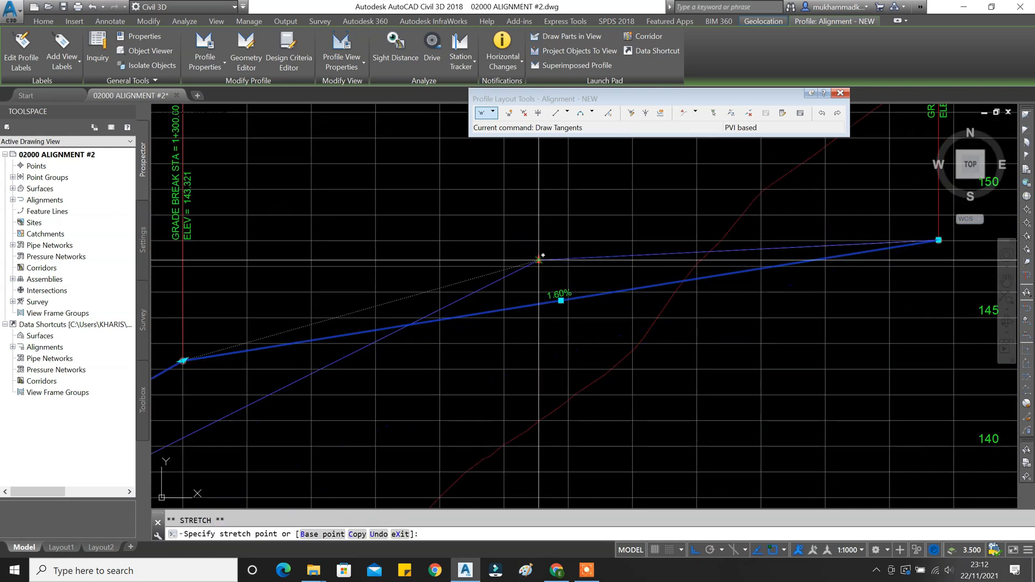
pyautogui.click(537, 260)
pyautogui.press('Escape')
pyautogui.scroll(-5, 532, 282)
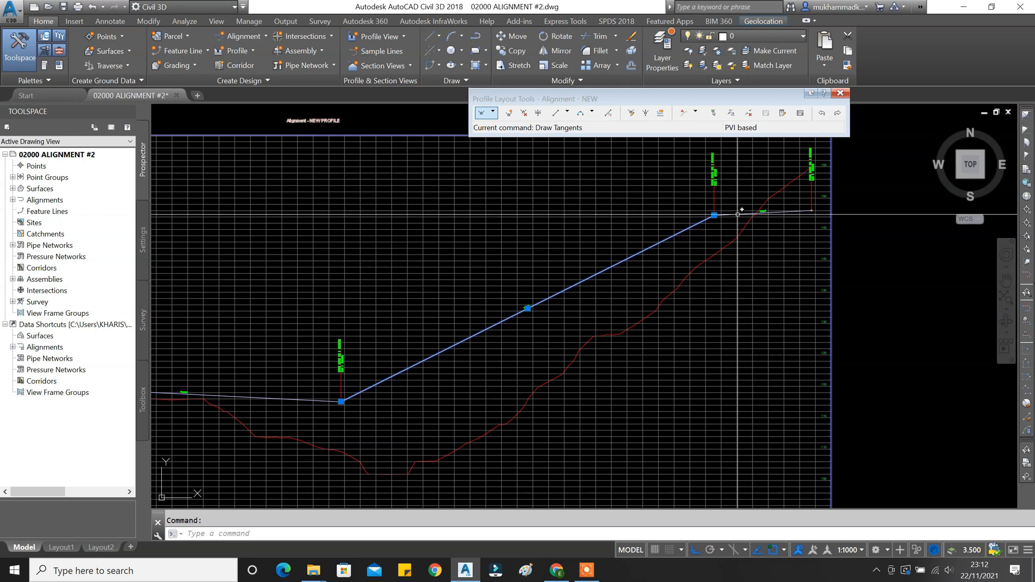
# Erase the first two white construction lines with E.
pyautogui.click(446, 346)
pyautogui.write('e')
pyautogui.press('Return')
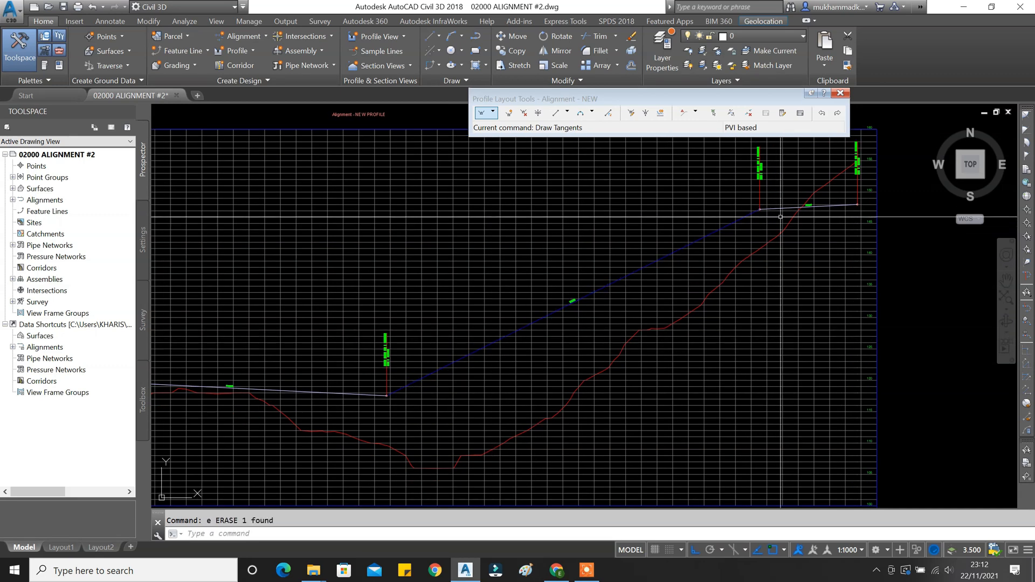
pyautogui.scroll(3, 788, 208)
pyautogui.click(789, 208)
pyautogui.write('e')
pyautogui.press('Return')
pyautogui.scroll(-8, 741, 215)
pyautogui.press('Escape')
pyautogui.scroll(6, 633, 290)
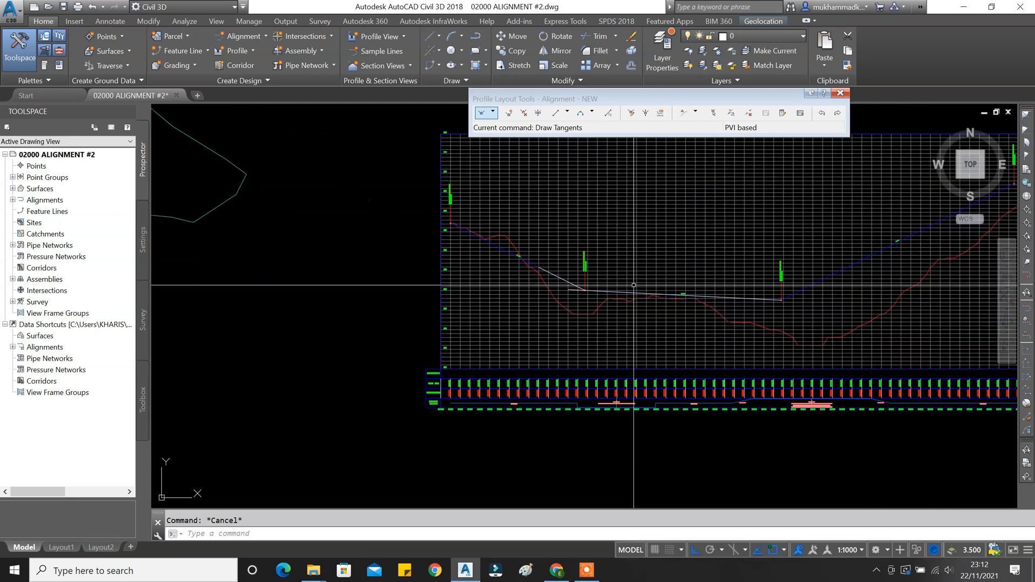
# Erase the two remaining white segments together and recentre the profile view.
pyautogui.click(624, 295)
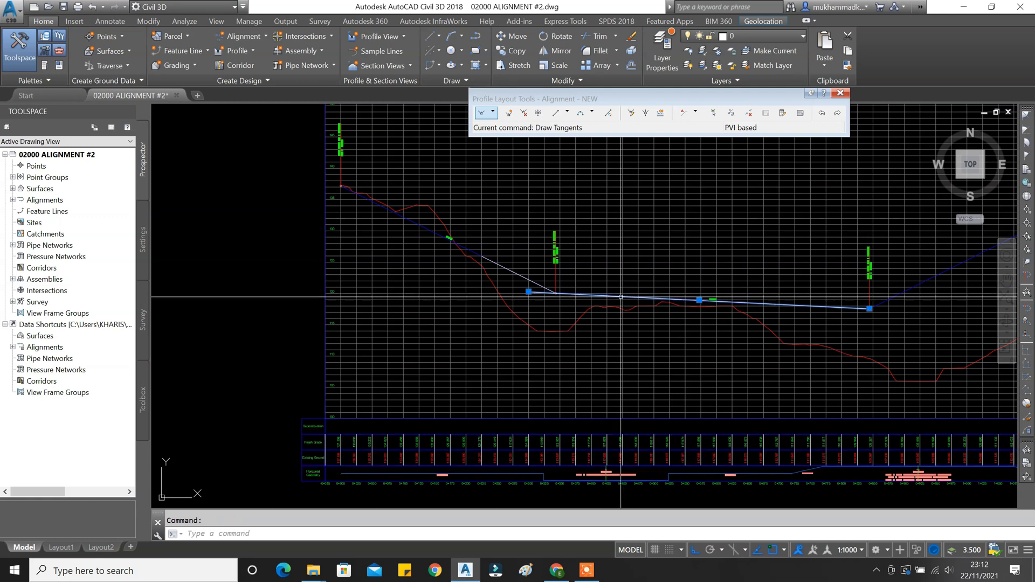
pyautogui.click(512, 271)
pyautogui.write('e')
pyautogui.press('Return')
pyautogui.moveTo(562, 293); pyautogui.dragTo(456, 295, button='middle')
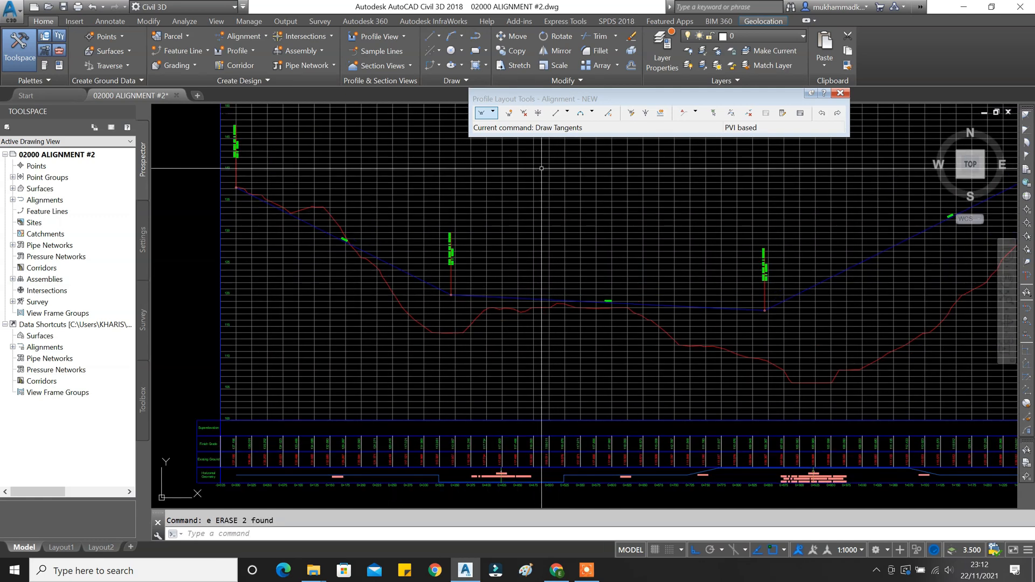
pyautogui.moveTo(539, 205); pyautogui.dragTo(510, 213, button='middle')
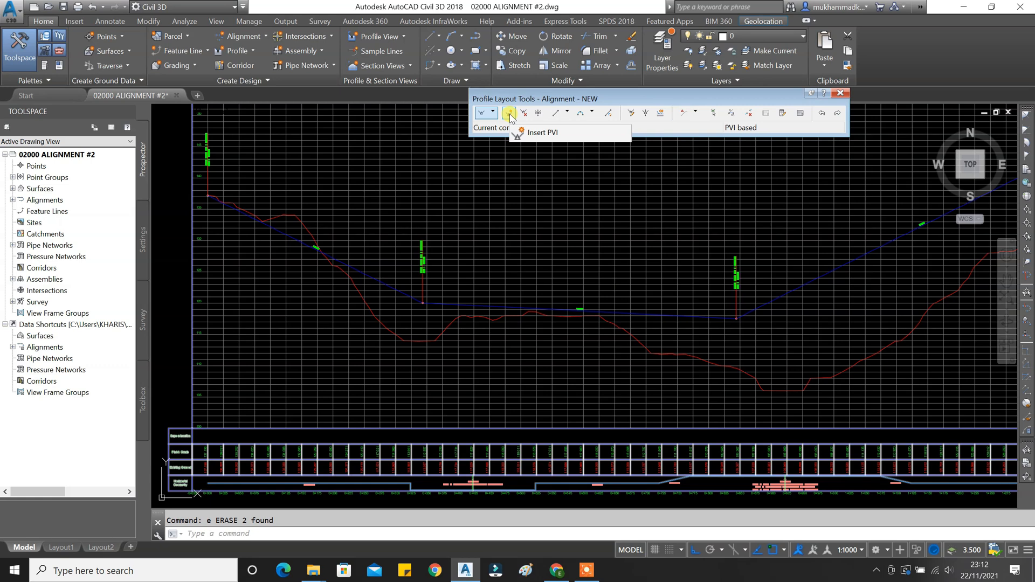
pyautogui.click(508, 113)
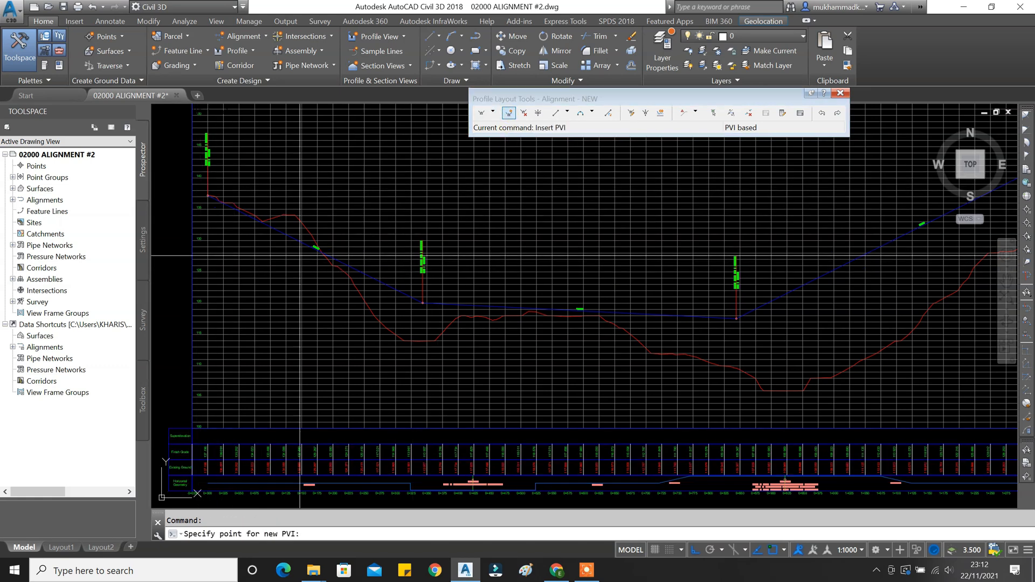
pyautogui.moveTo(654, 320); pyautogui.dragTo(499, 351, button='middle')
pyautogui.moveTo(621, 332); pyautogui.dragTo(516, 353, button='middle')
pyautogui.scroll(5, 637, 278)
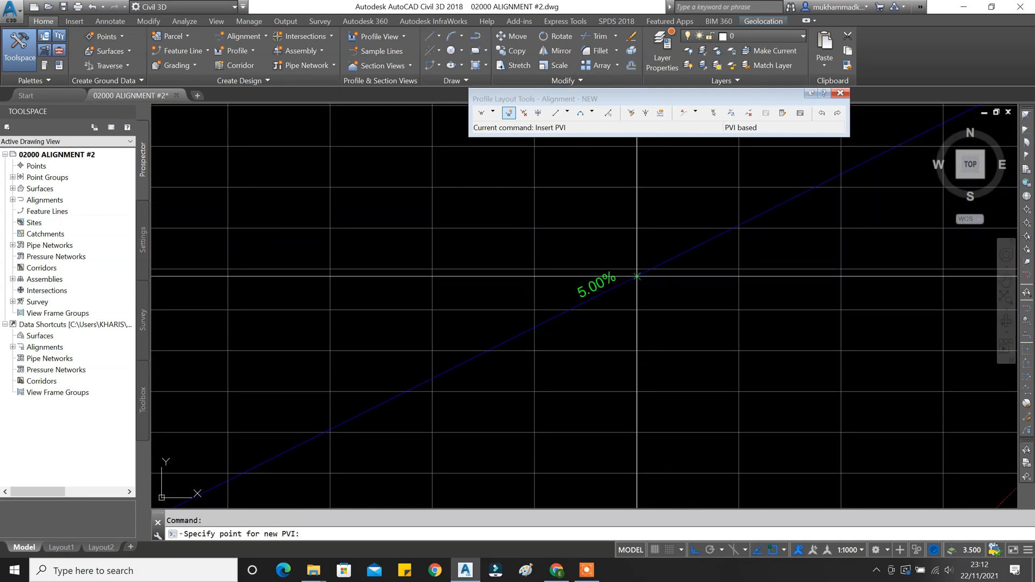
pyautogui.click(637, 277)
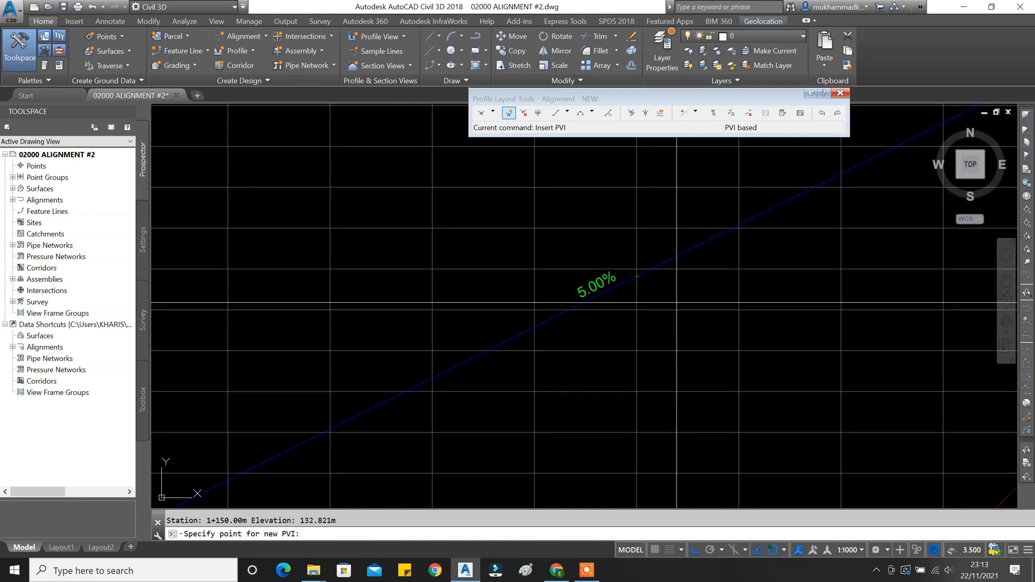
pyautogui.scroll(-5, 636, 278)
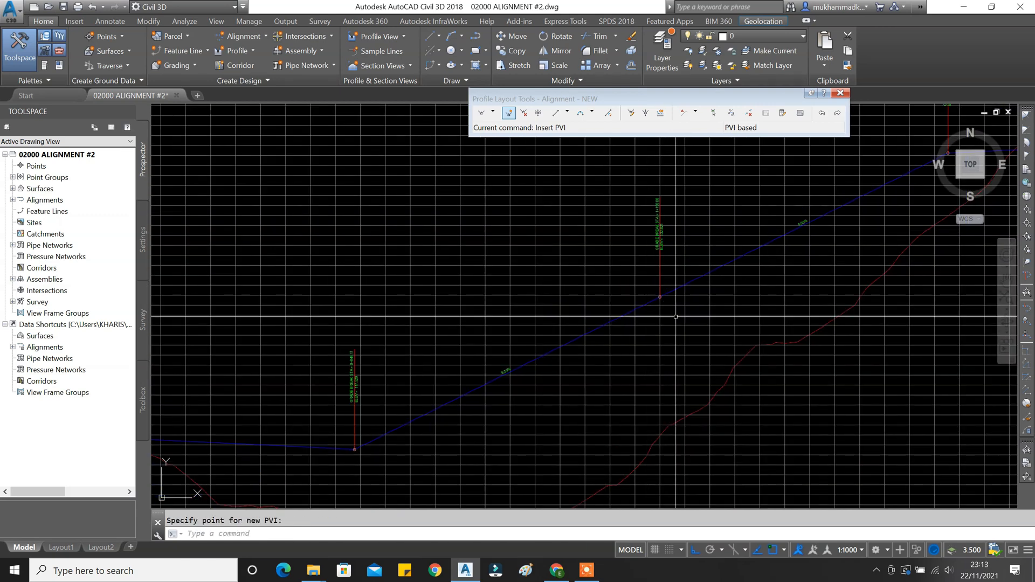
pyautogui.click(523, 112)
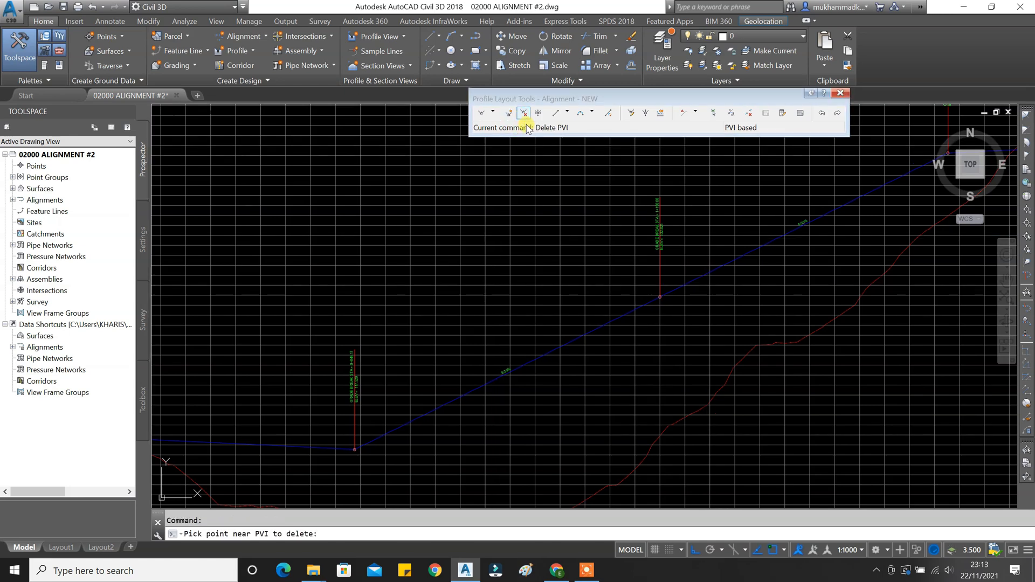
pyautogui.scroll(5, 655, 300)
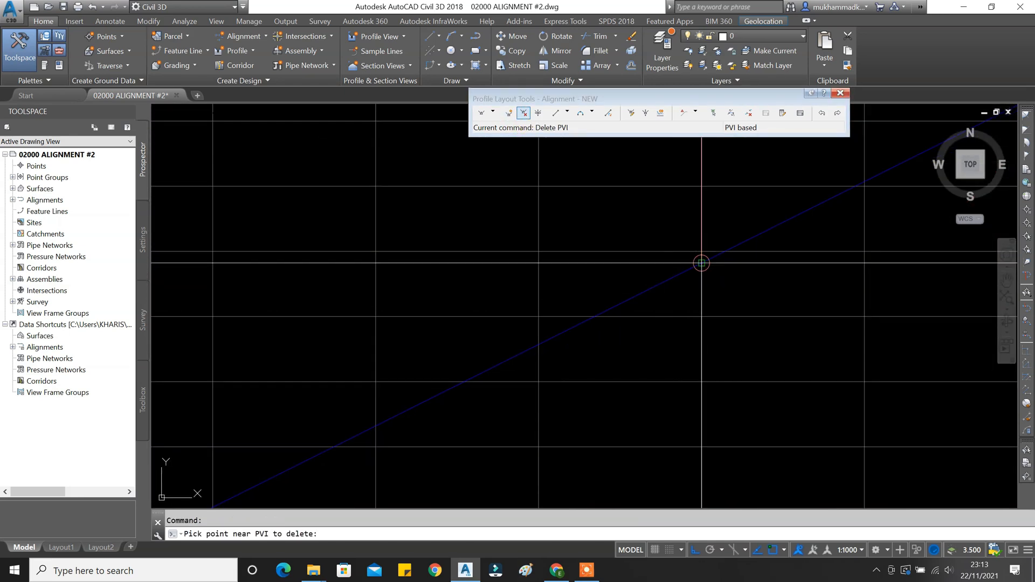
pyautogui.press('Return')
pyautogui.scroll(-5, 629, 305)
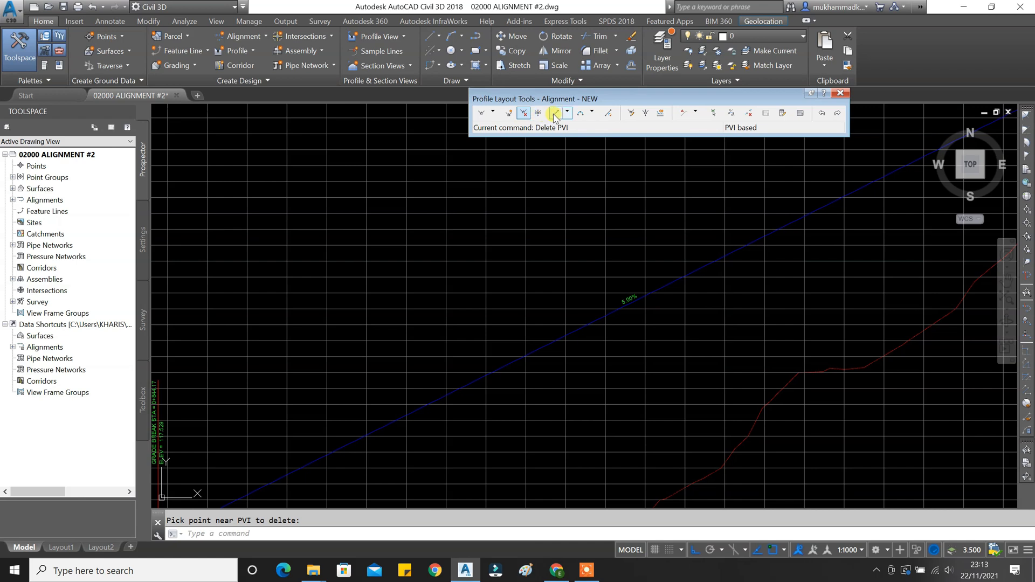
# Add a 250 m free parabolic sag vertical curve at the first PVI.
pyautogui.click(593, 113)
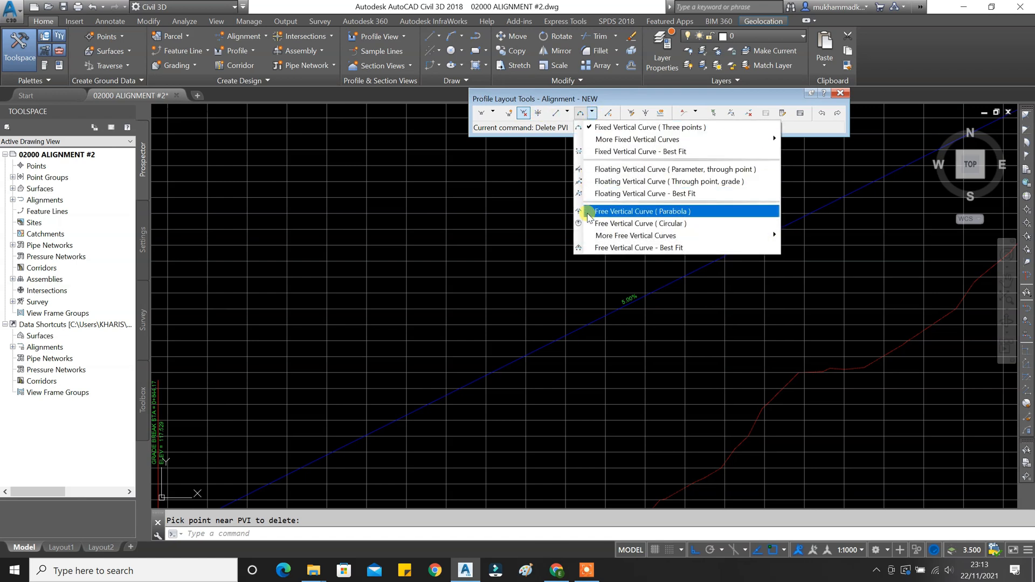
pyautogui.click(674, 211)
pyautogui.scroll(-4, 431, 281)
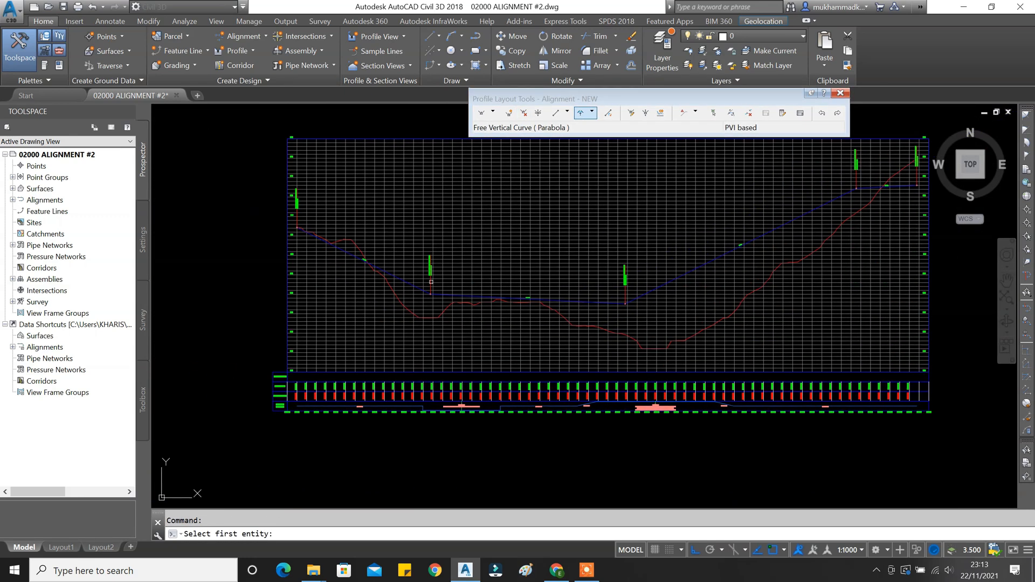
pyautogui.scroll(4, 432, 281)
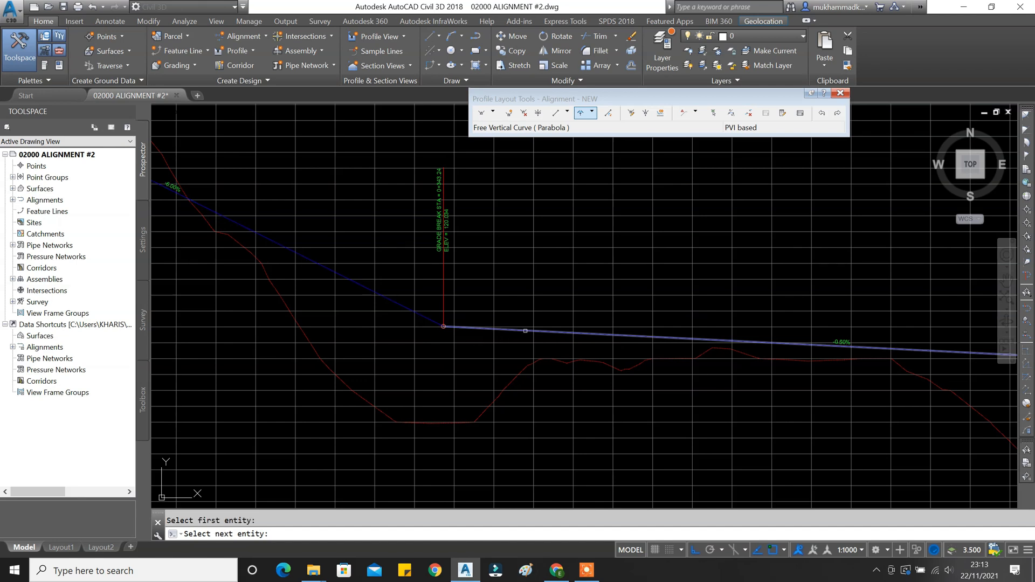
pyautogui.click(526, 331)
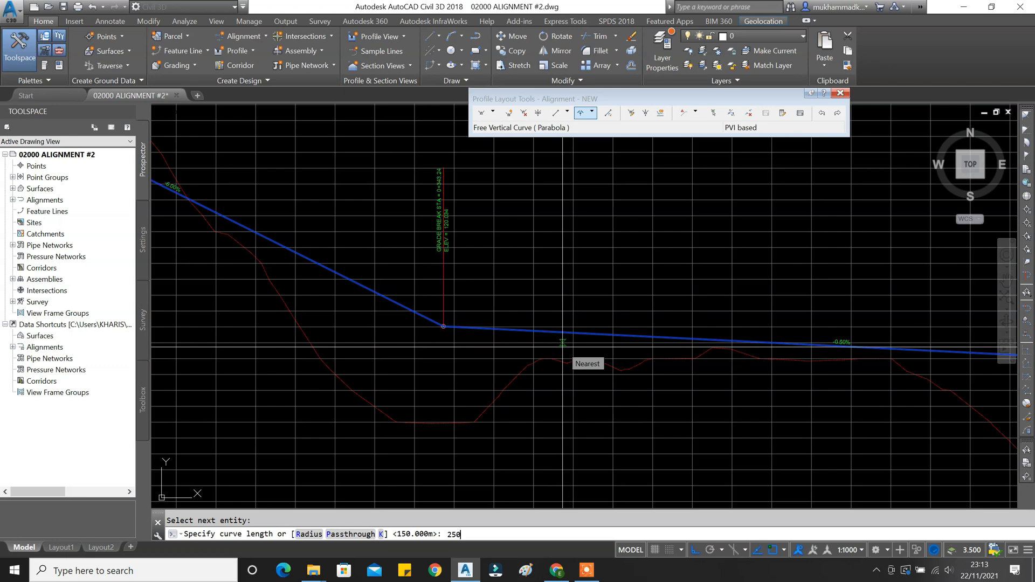
pyautogui.press('Return')
pyautogui.press('Return')
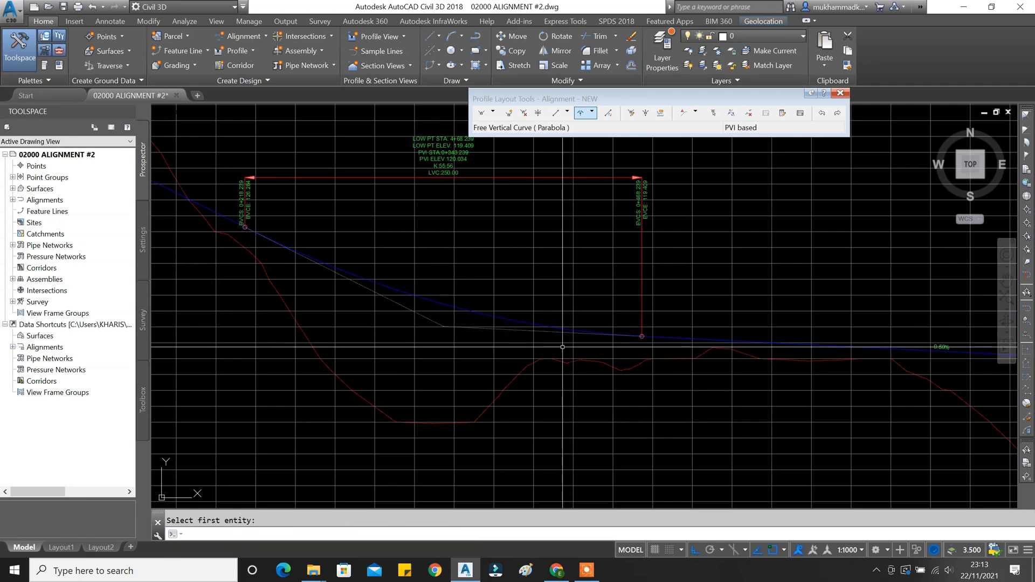
pyautogui.scroll(-2, 478, 350)
pyautogui.moveTo(461, 302); pyautogui.dragTo(450, 318, button='middle')
pyautogui.scroll(6, 450, 319)
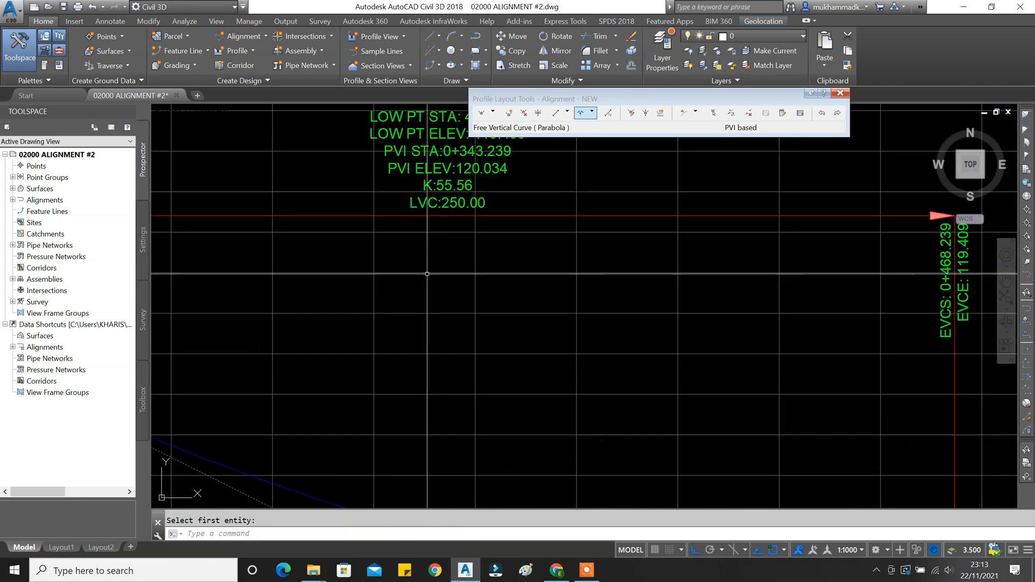
pyautogui.scroll(-4, 435, 307)
pyautogui.scroll(4, 308, 374)
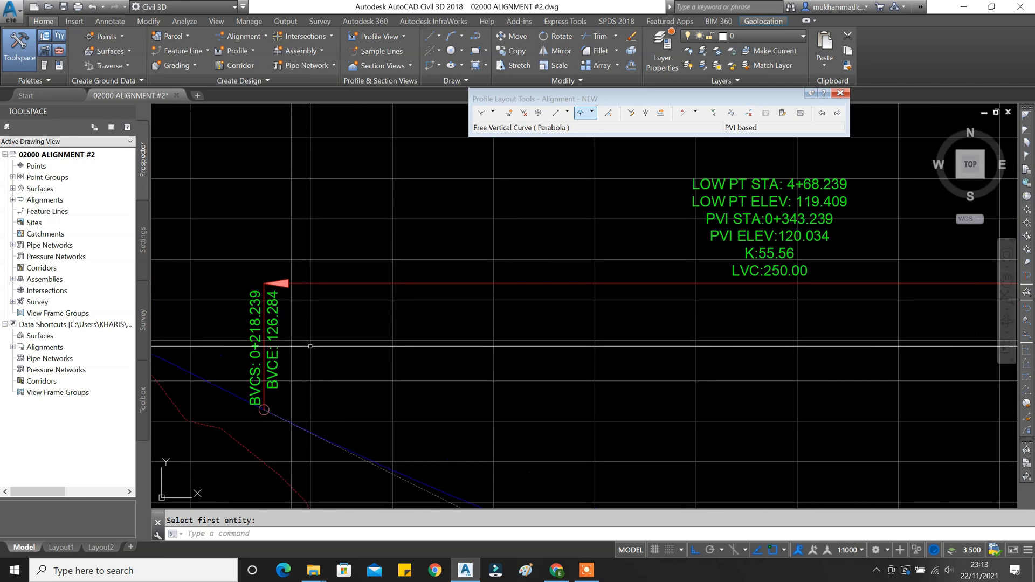
pyautogui.moveTo(674, 335); pyautogui.dragTo(405, 380, button='middle')
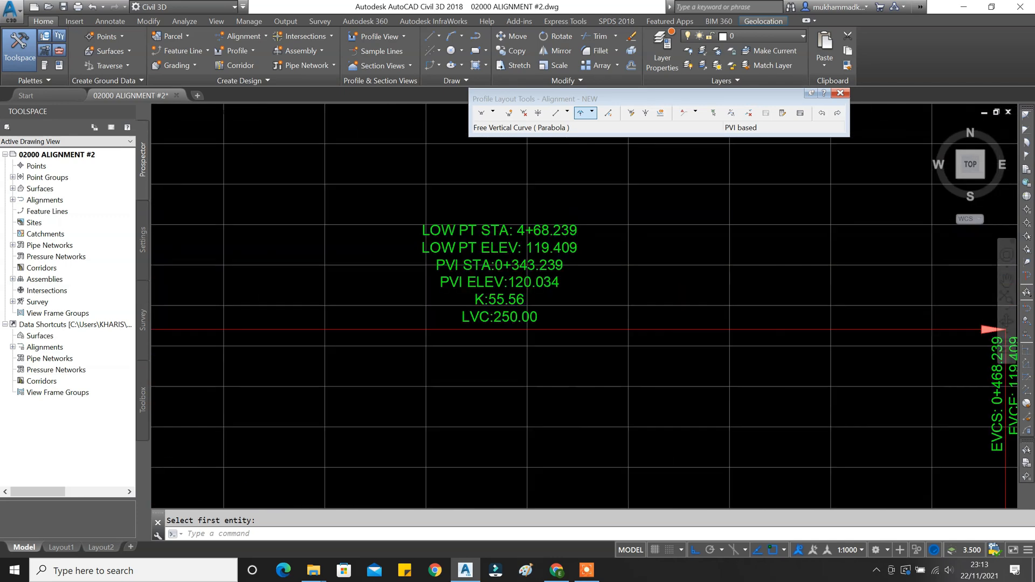
pyautogui.scroll(-4, 501, 280)
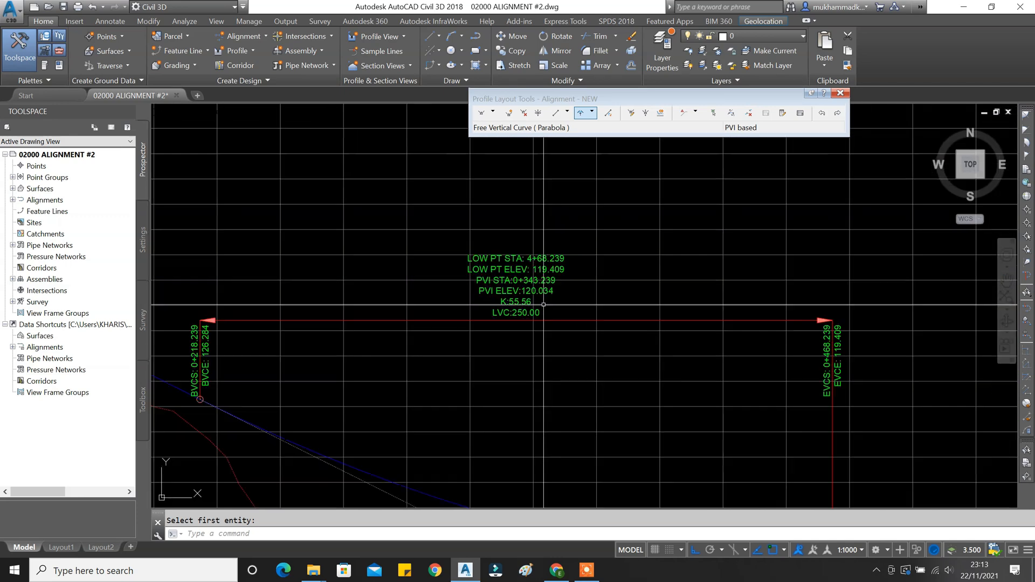
pyautogui.scroll(5, 486, 325)
pyautogui.scroll(-4, 486, 325)
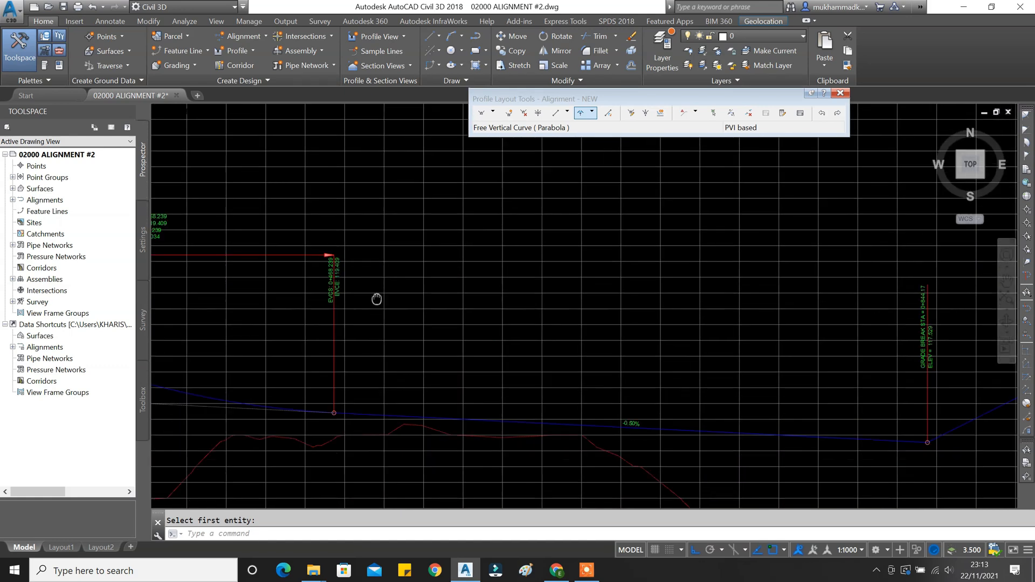
# Add a 150 m free parabolic sag curve at the next PVI.
pyautogui.click(576, 118)
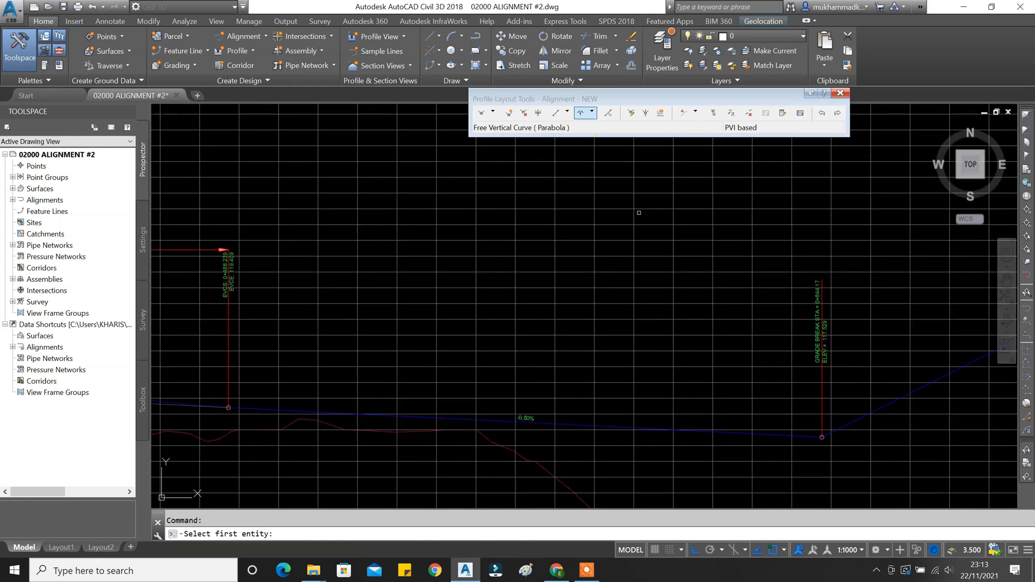
pyautogui.moveTo(770, 432); pyautogui.dragTo(580, 408, button='middle')
pyautogui.click(591, 411)
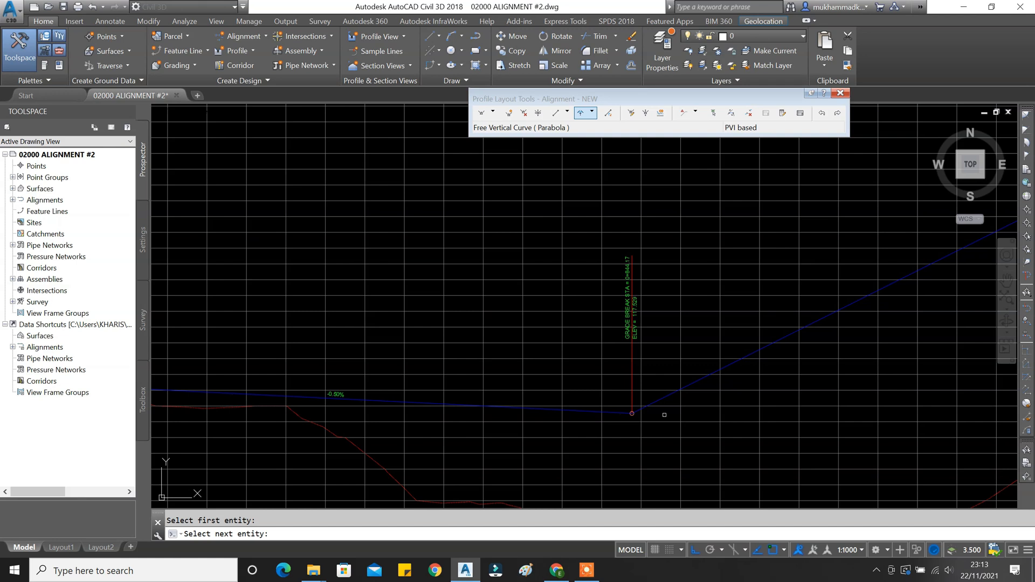
pyautogui.click(698, 379)
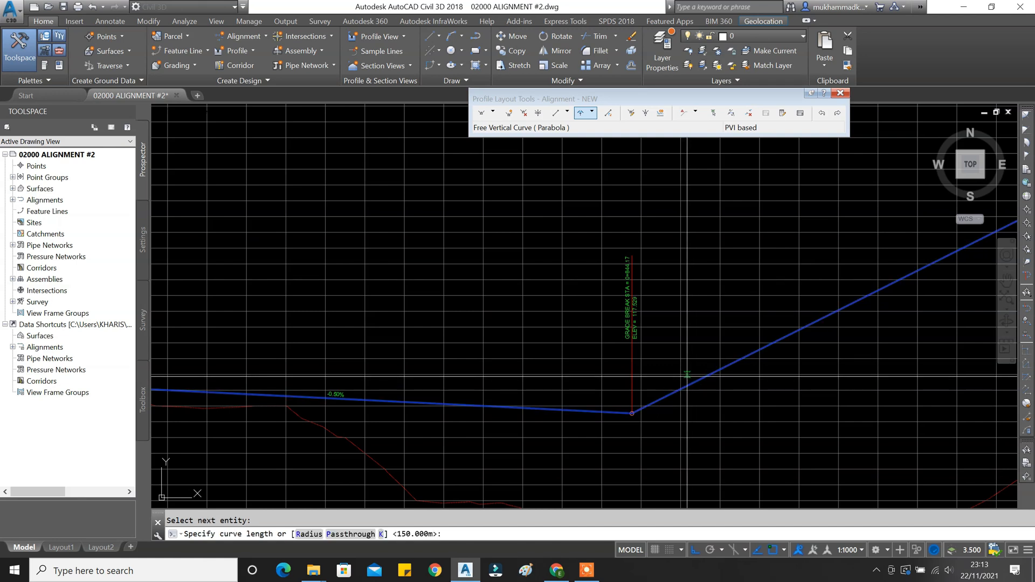
pyautogui.press('Return')
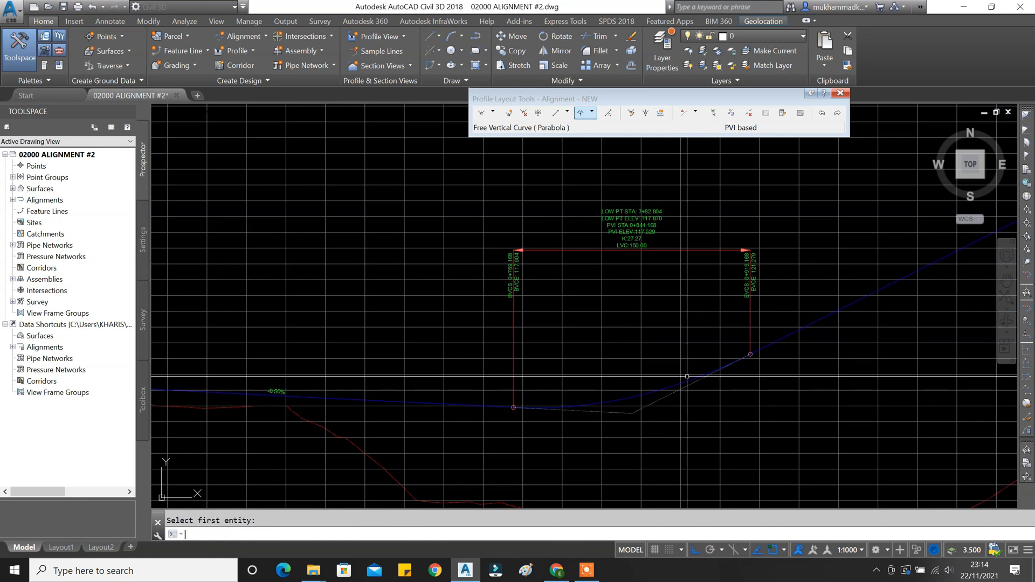
pyautogui.scroll(2, 639, 246)
pyautogui.scroll(-5, 639, 245)
pyautogui.scroll(6, 662, 311)
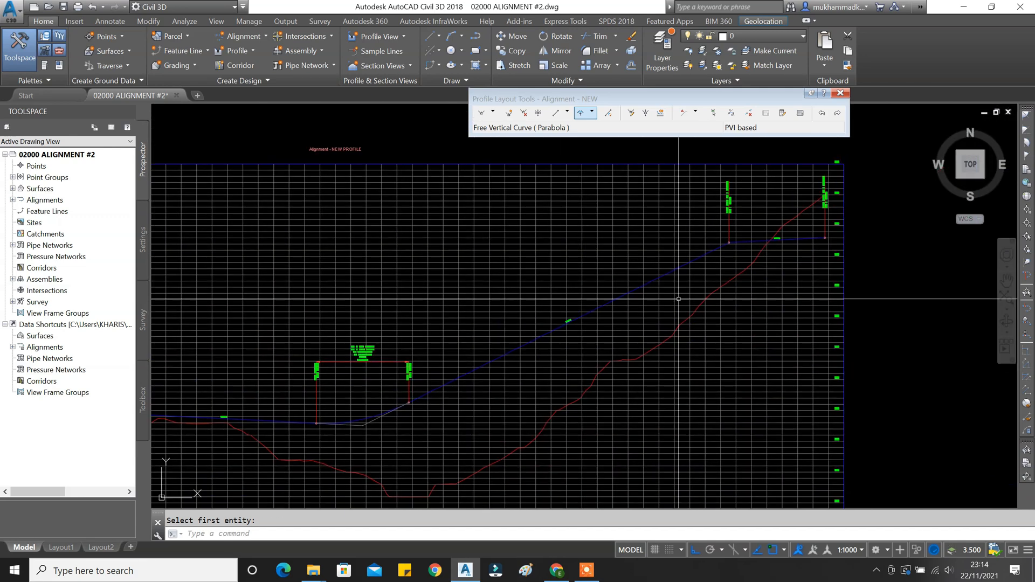
# Add a 150 m crest curve at the upper PVI, then view the whole profile.
pyautogui.click(581, 113)
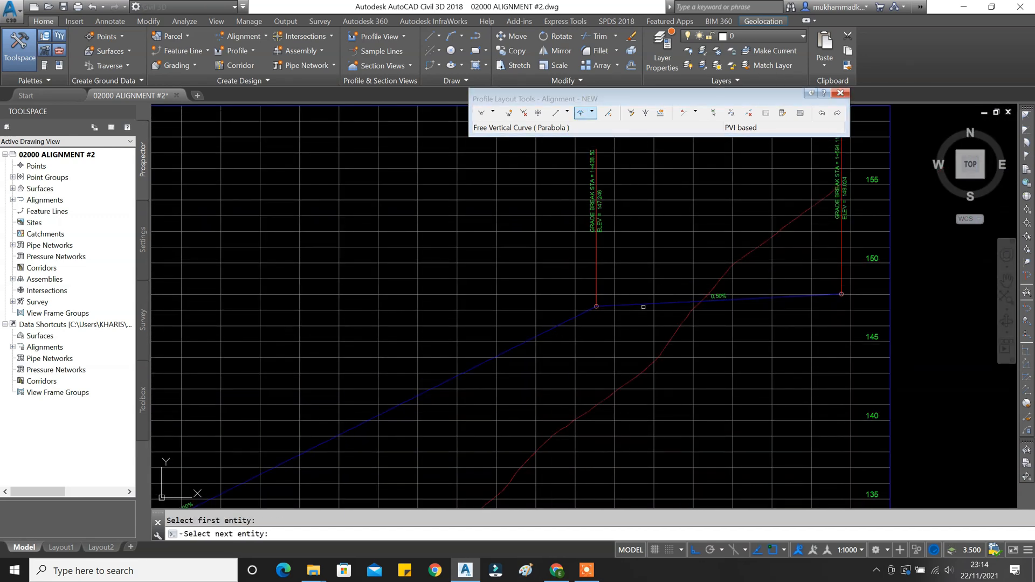
pyautogui.click(646, 304)
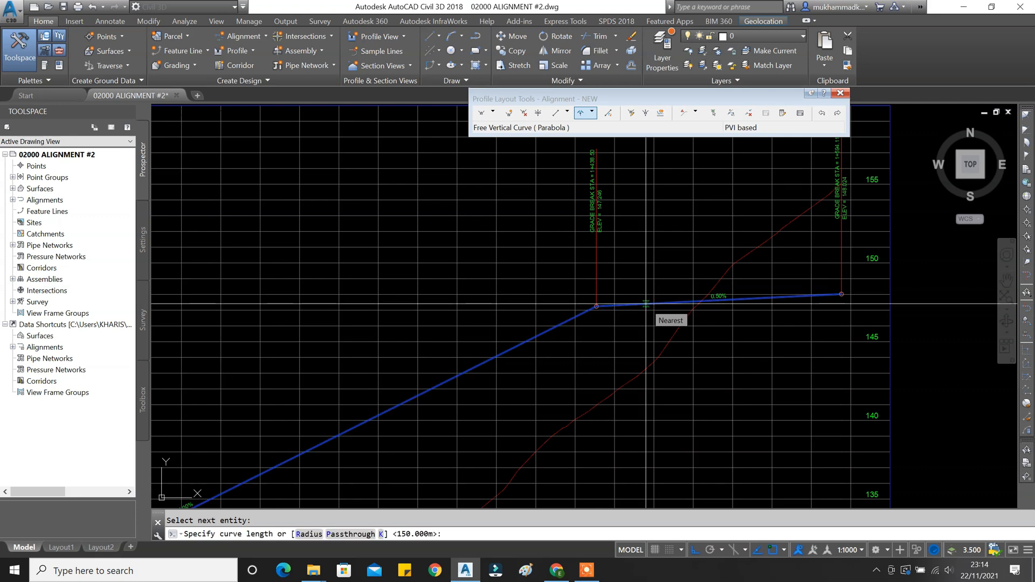
pyautogui.press('Return')
pyautogui.press('Escape')
pyautogui.scroll(-2, 626, 281)
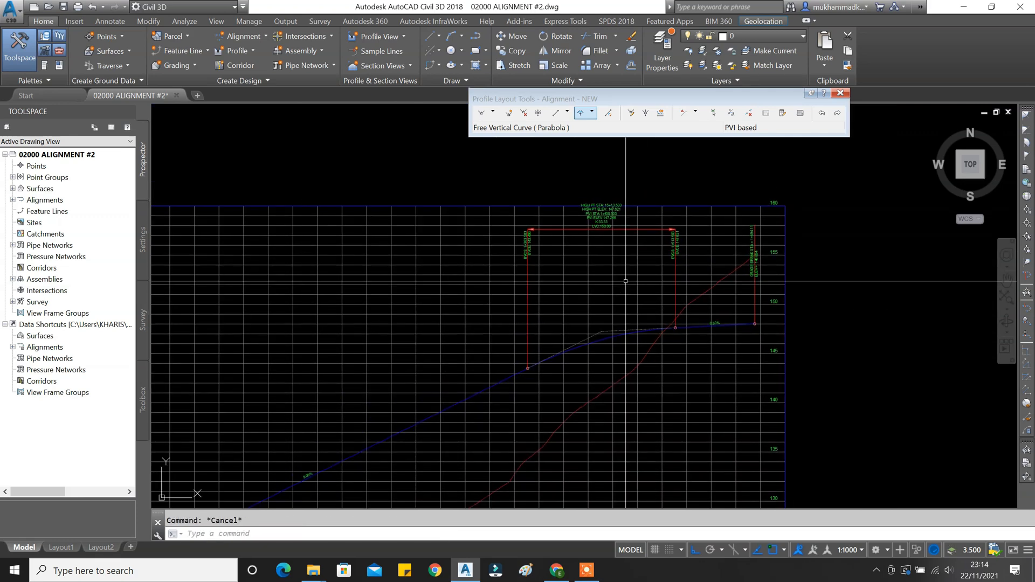
pyautogui.scroll(4, 626, 281)
pyautogui.scroll(-6, 644, 336)
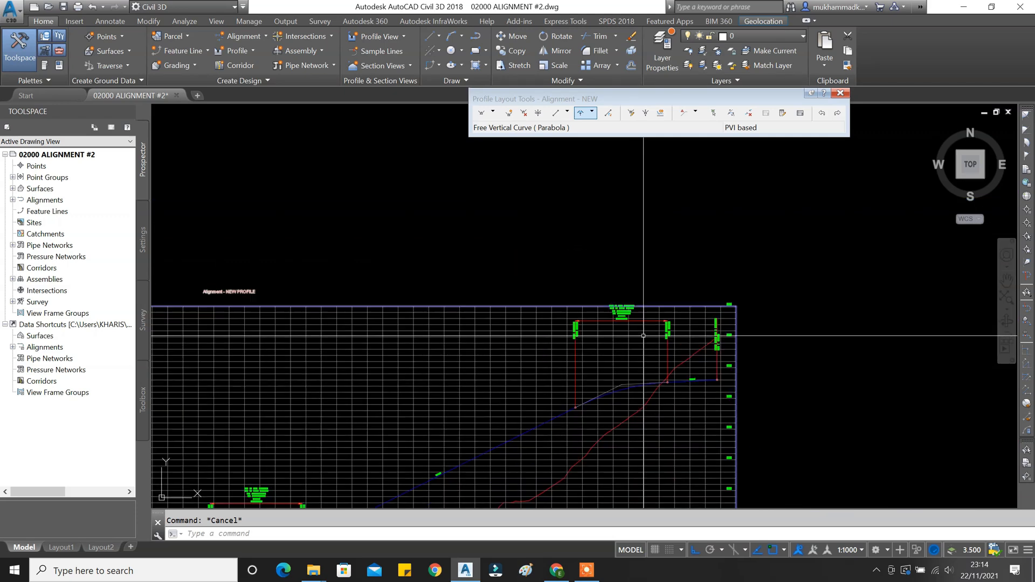
pyautogui.scroll(4, 624, 316)
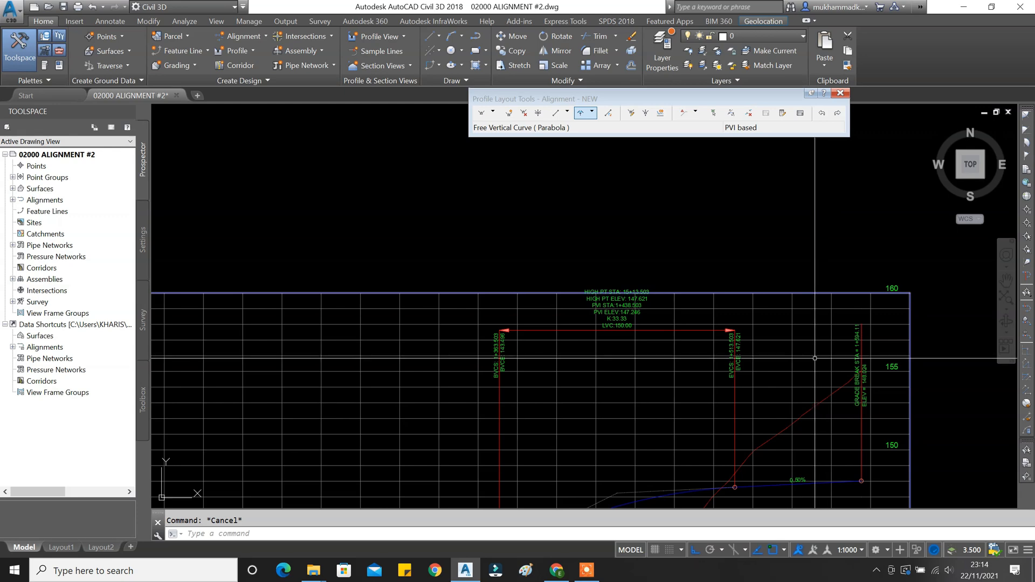
pyautogui.scroll(-2, 803, 354)
pyautogui.scroll(-4, 696, 388)
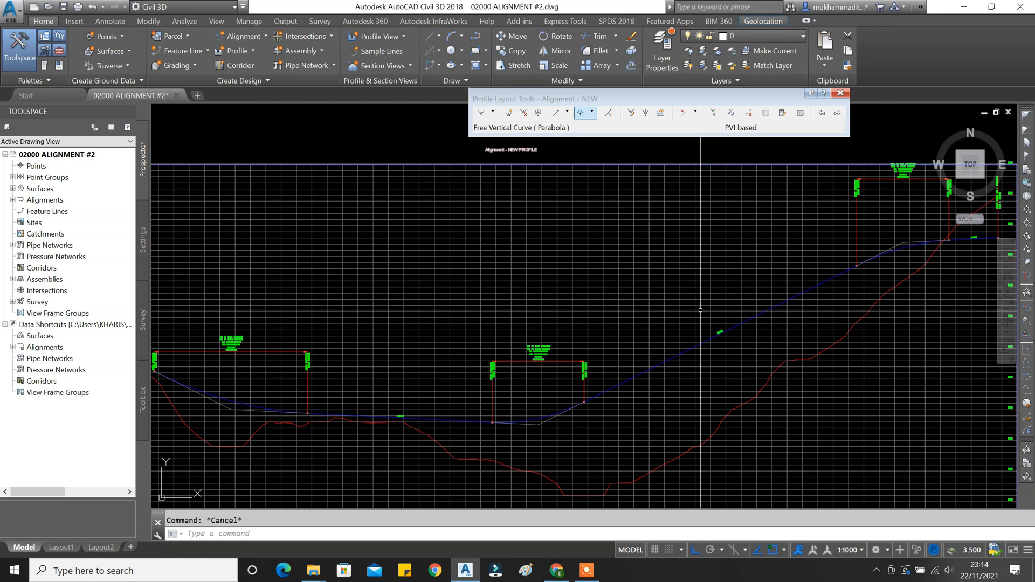
pyautogui.moveTo(502, 352)
pyautogui.mouseDown(button='middle')
pyautogui.moveTo(693, 334)
pyautogui.moveTo(540, 322)
pyautogui.mouseUp(button='middle')
pyautogui.scroll(-2, 615, 327)
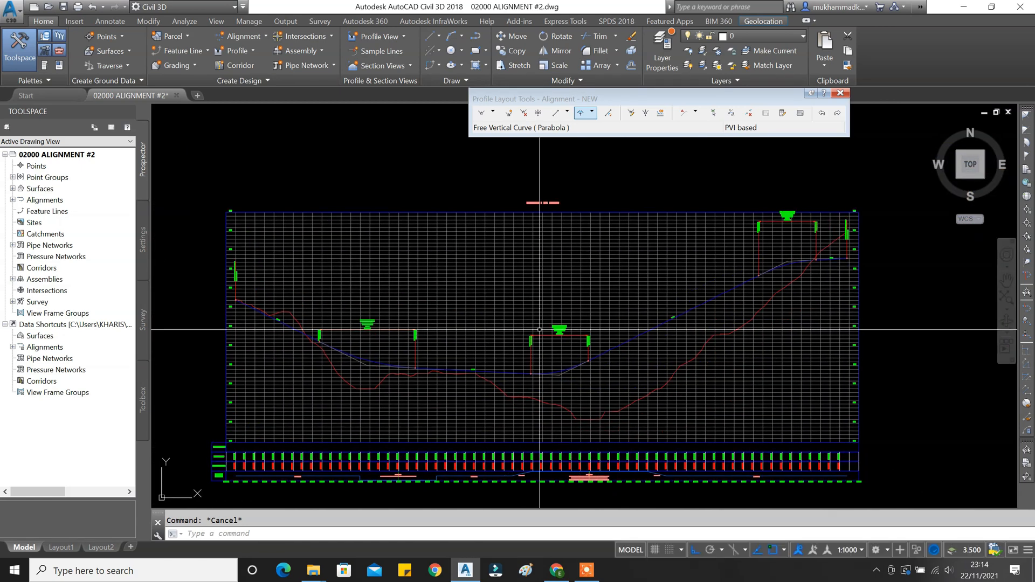
pyautogui.scroll(2, 383, 343)
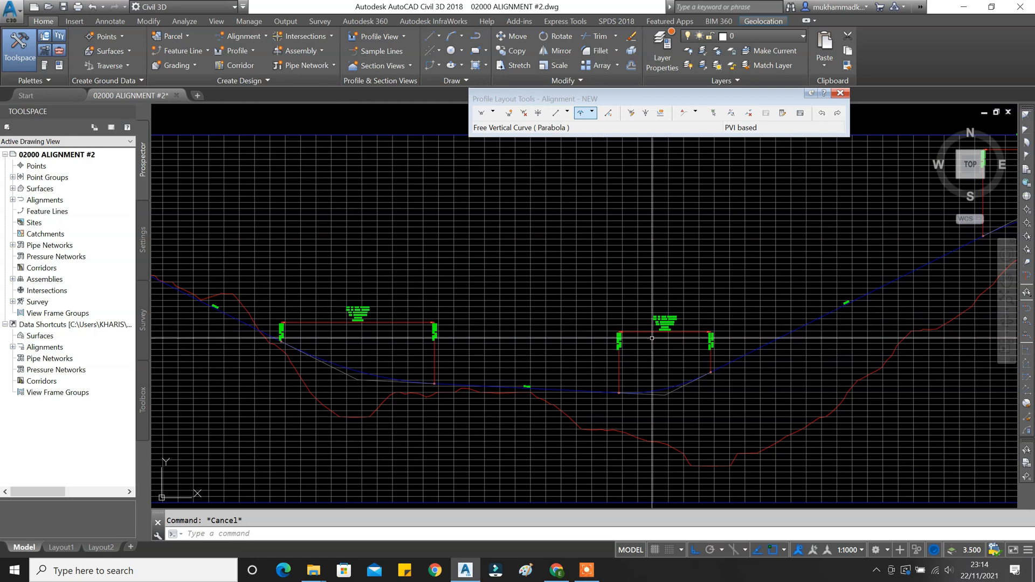
pyautogui.scroll(5, 669, 327)
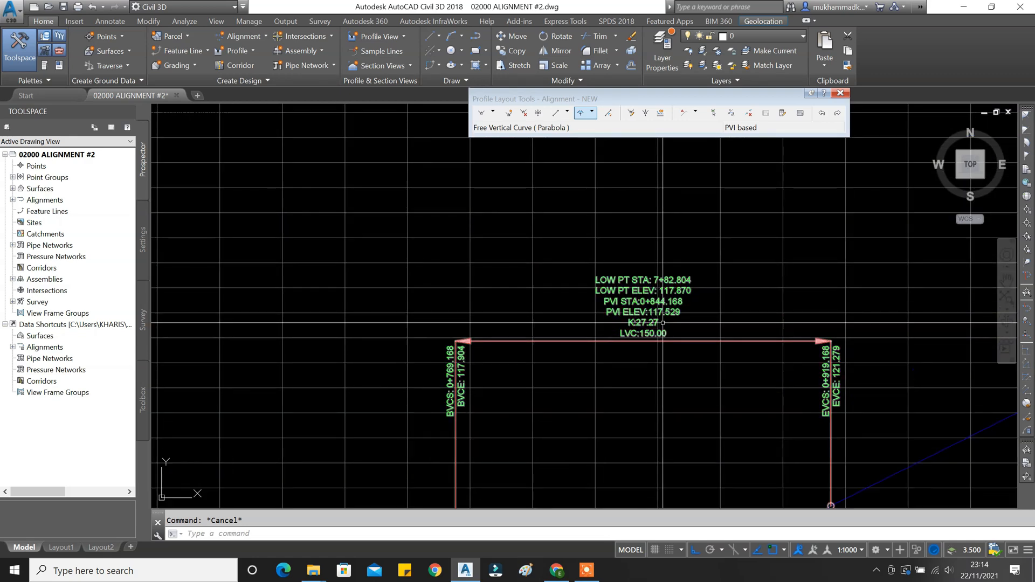
# Review the PVI table in the widened Profile Entities panel, then close it and Profile Layout Tools.
pyautogui.click(802, 113)
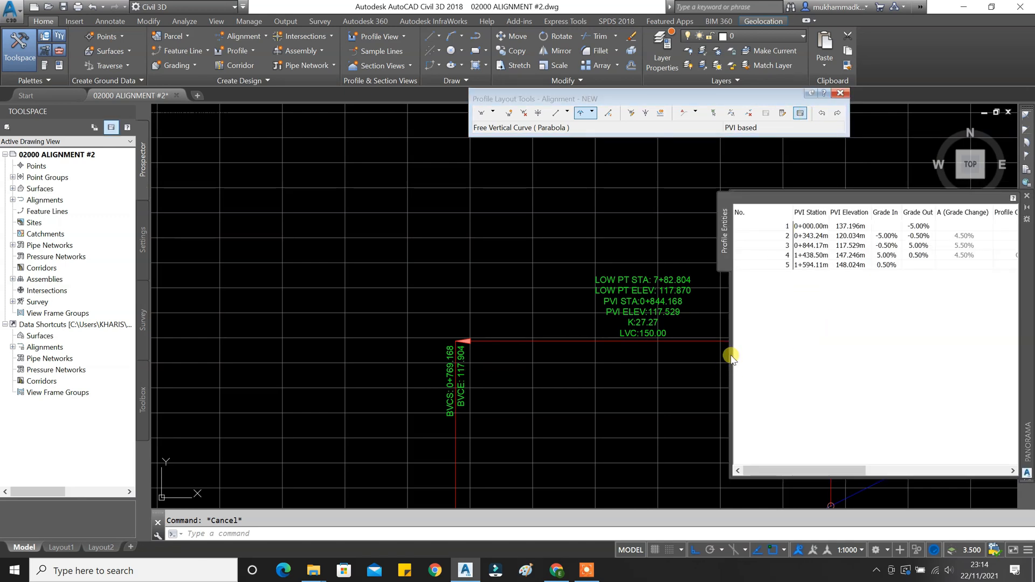
pyautogui.moveTo(728, 356); pyautogui.dragTo(469, 353)
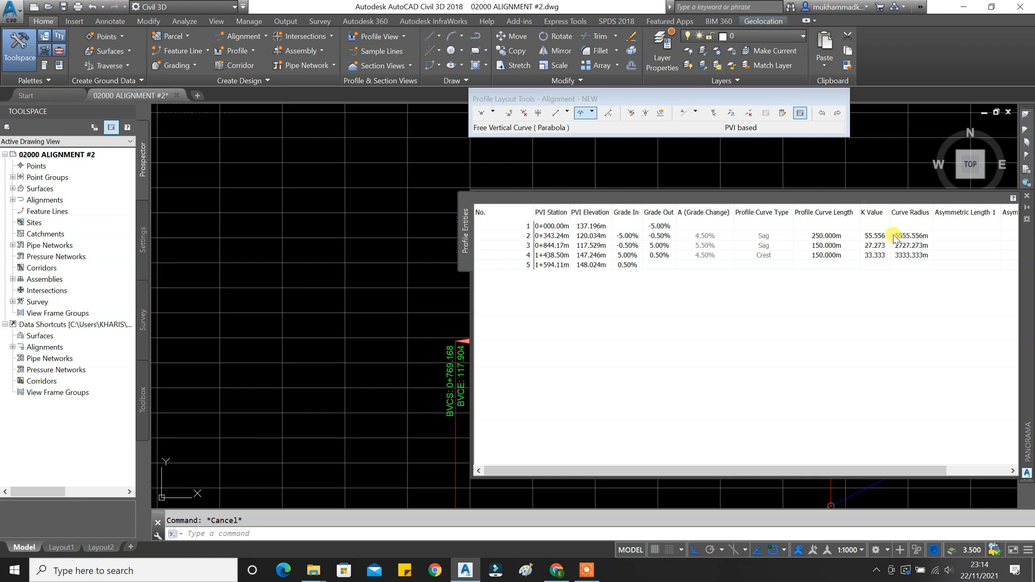
pyautogui.click(1028, 198)
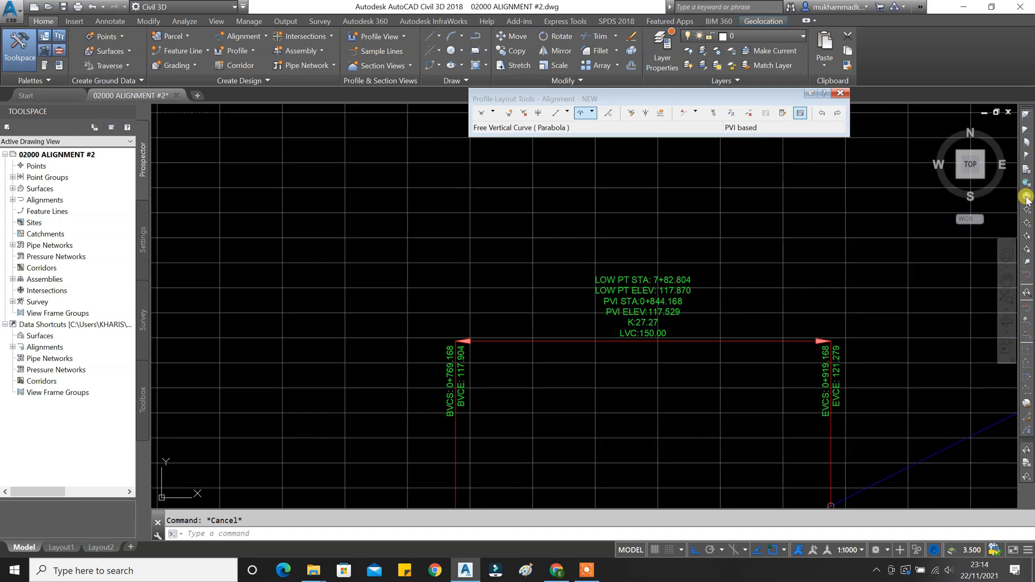
pyautogui.click(842, 96)
# Select the profile view grid, still showing Finish Grade values of 137.196 at 0+000.
pyautogui.scroll(-5, 668, 301)
pyautogui.scroll(3, 668, 300)
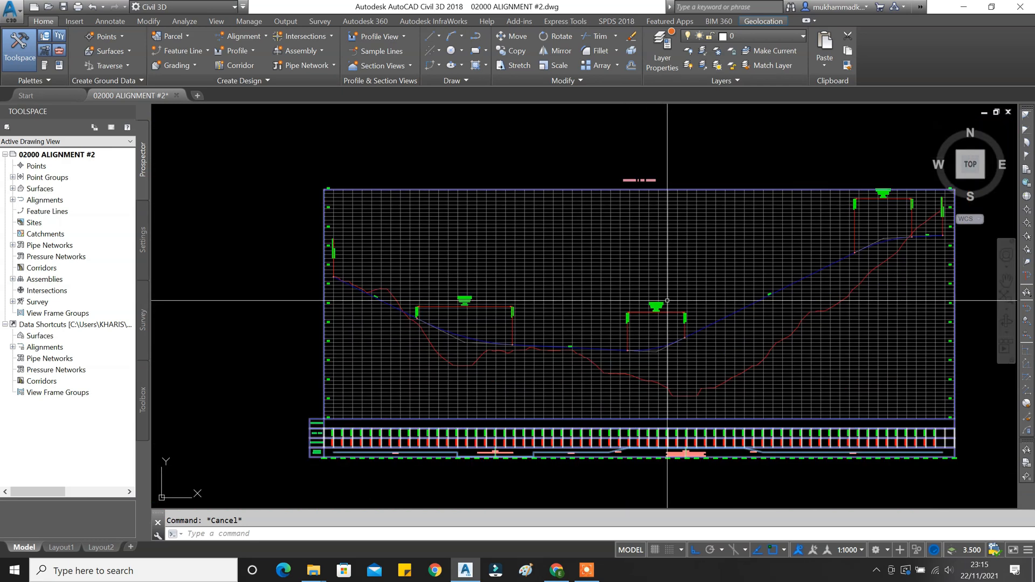
pyautogui.moveTo(775, 322); pyautogui.dragTo(687, 286, button='middle')
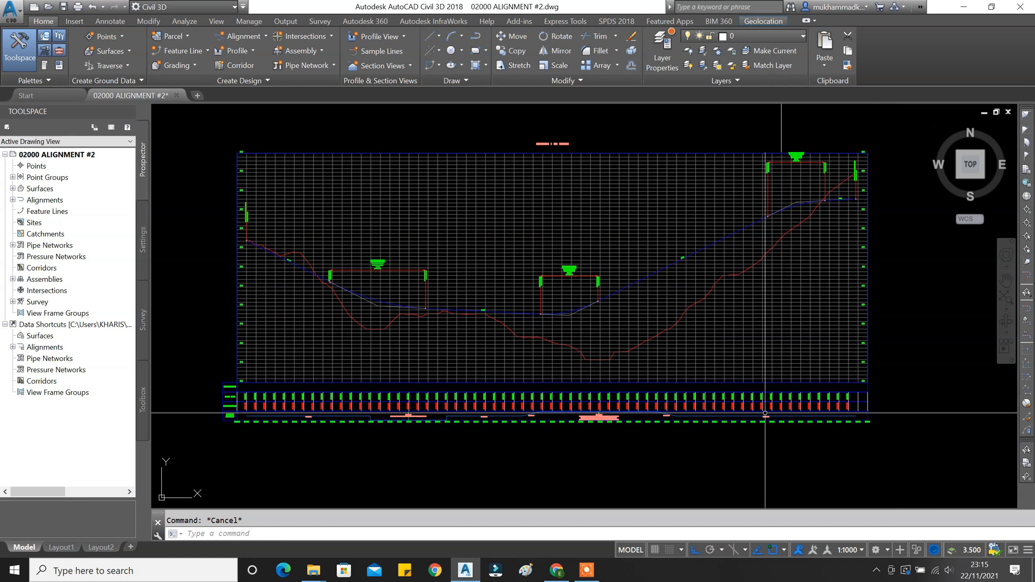
pyautogui.click(483, 369)
pyautogui.press('Escape')
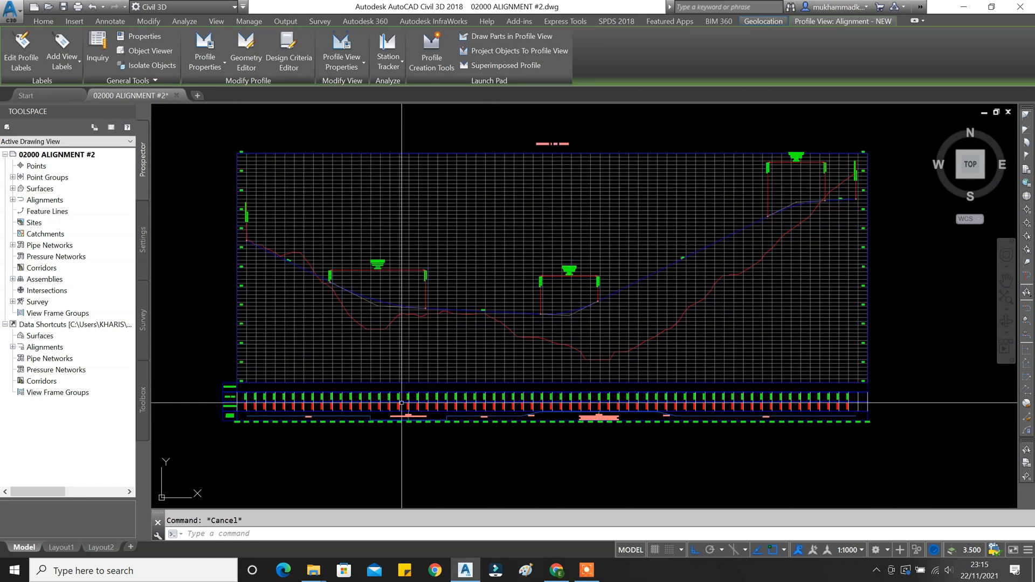
pyautogui.scroll(8, 386, 373)
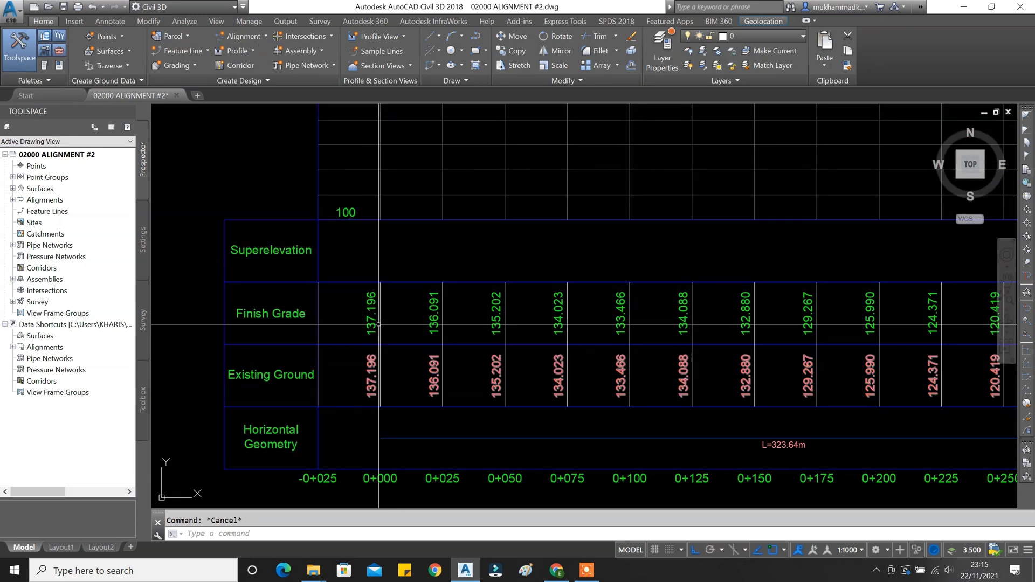
pyautogui.scroll(-3, 388, 367)
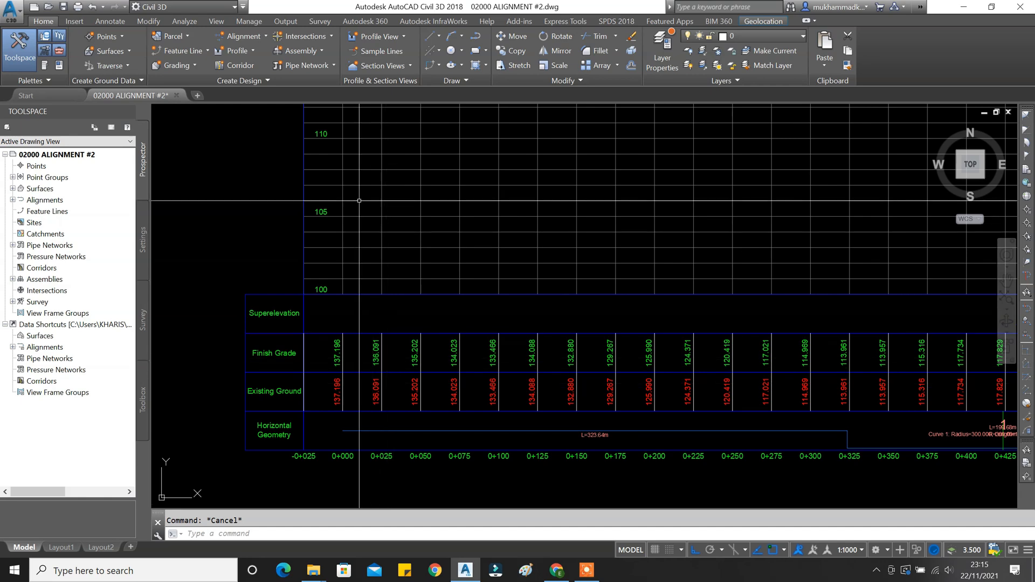
pyautogui.click(388, 367)
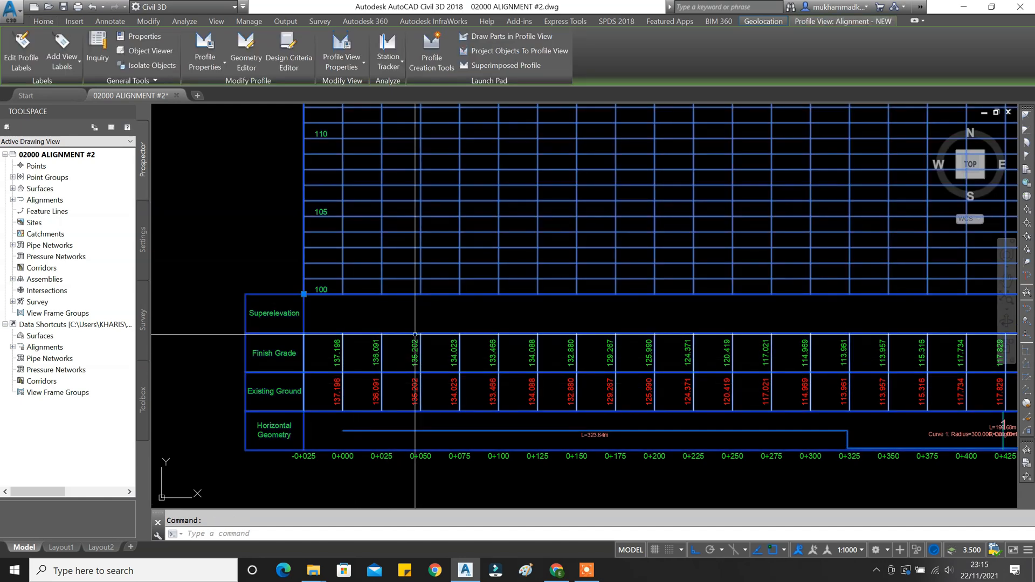
pyautogui.press('Escape')
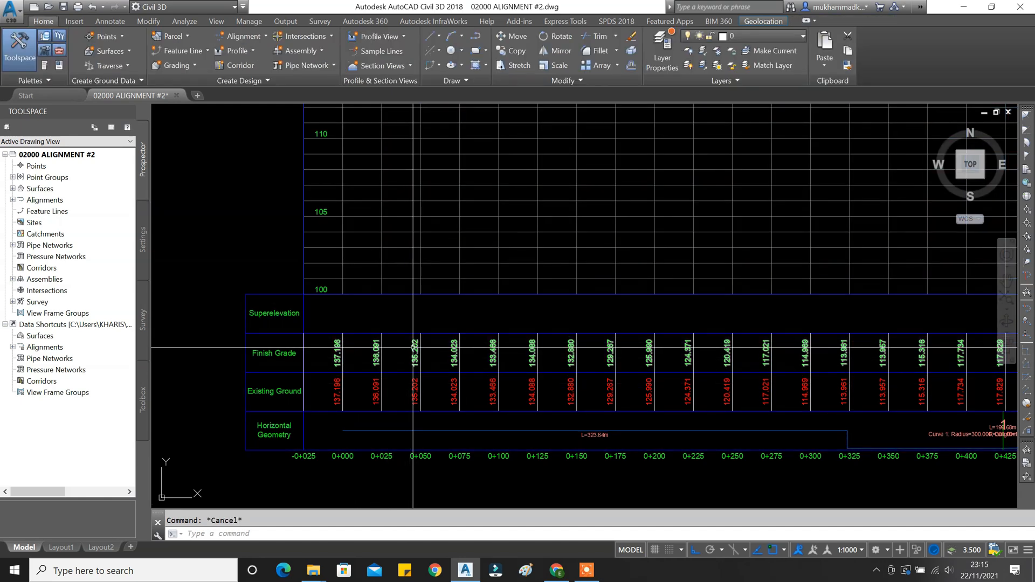
pyautogui.click(412, 348)
pyautogui.press('Escape')
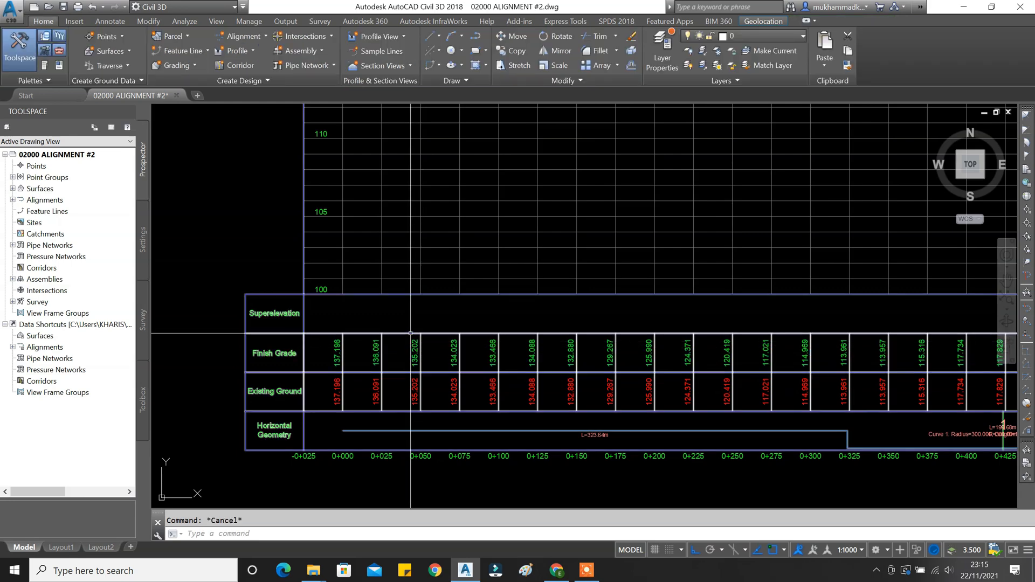
pyautogui.click(411, 334)
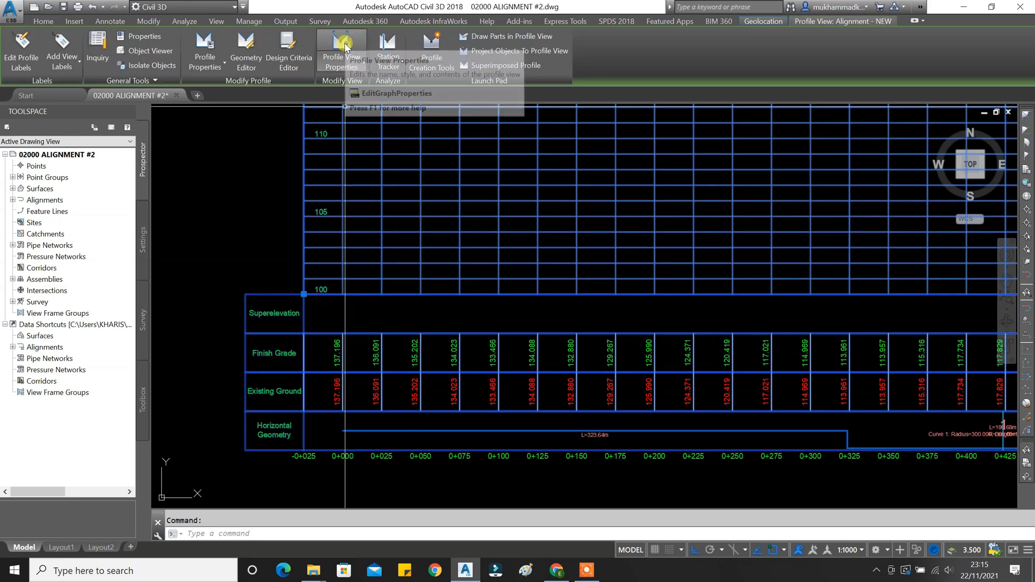
# Set the Finish Grade band's Profile1 and Profile2 to Alignment - NEW and apply.
pyautogui.click(343, 46)
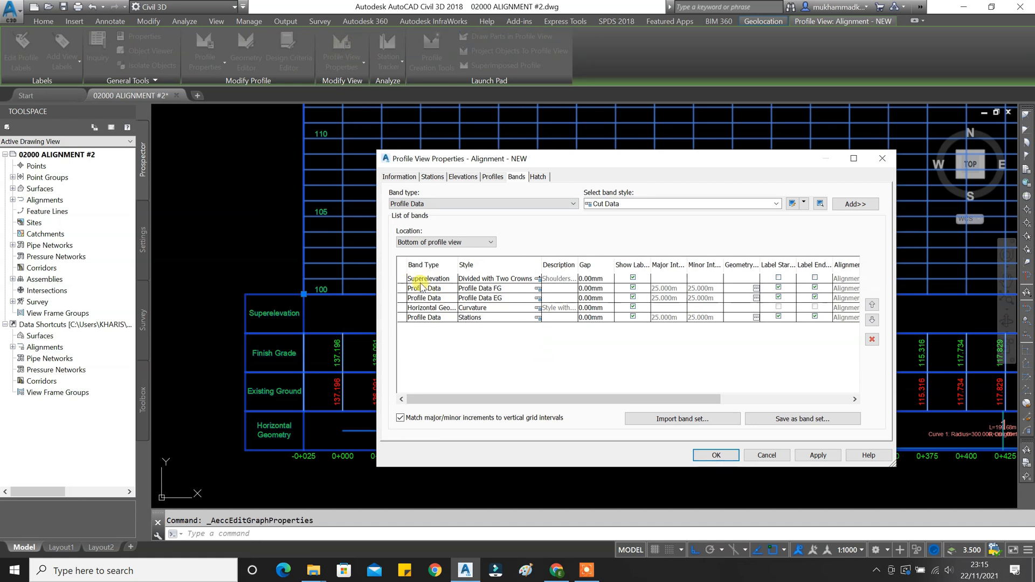
pyautogui.moveTo(596, 400); pyautogui.dragTo(726, 359)
pyautogui.click(733, 288)
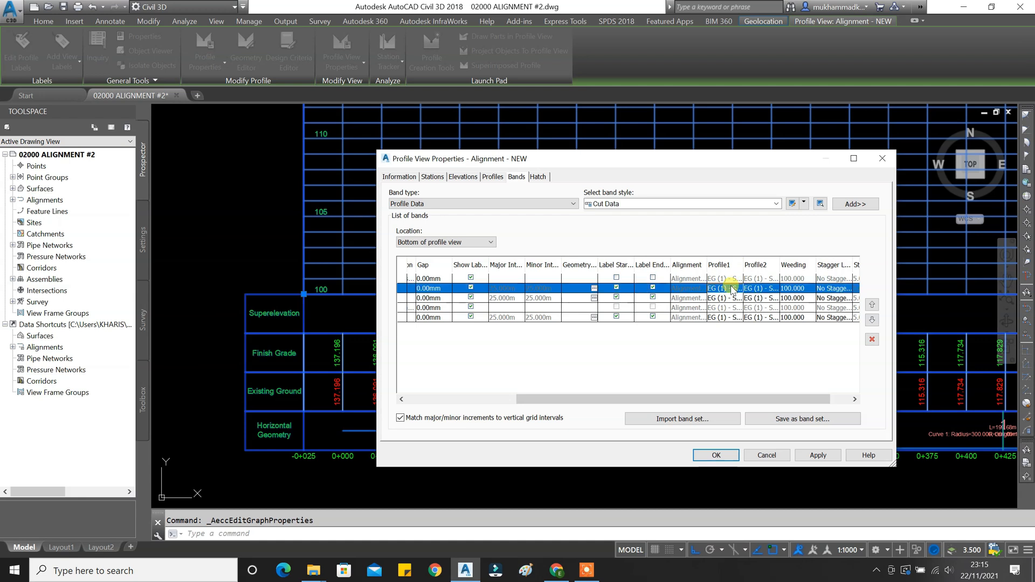
pyautogui.click(732, 308)
pyautogui.click(762, 289)
pyautogui.click(760, 307)
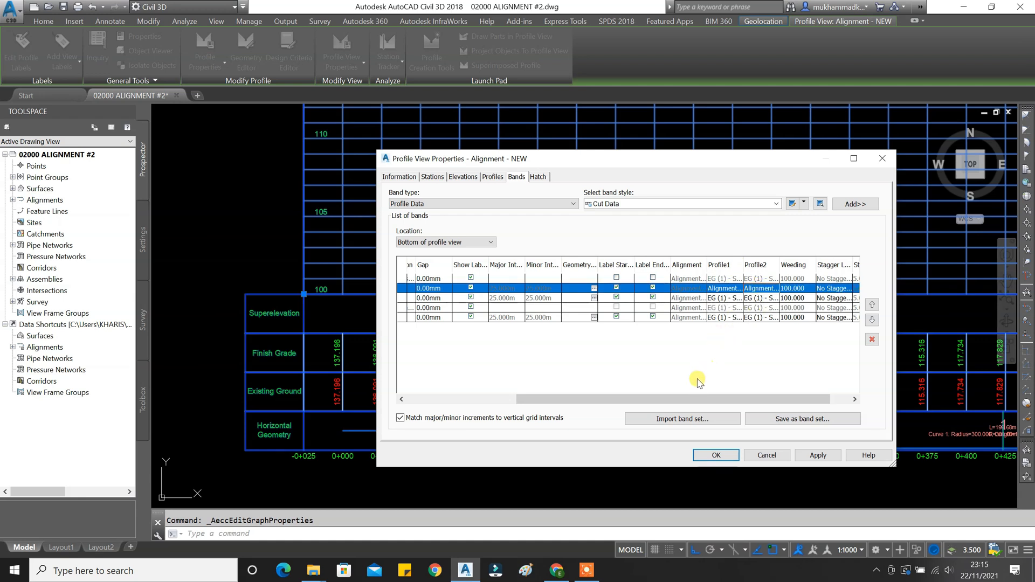
pyautogui.moveTo(693, 400)
pyautogui.mouseDown()
pyautogui.moveTo(577, 401)
pyautogui.moveTo(703, 399)
pyautogui.mouseUp()
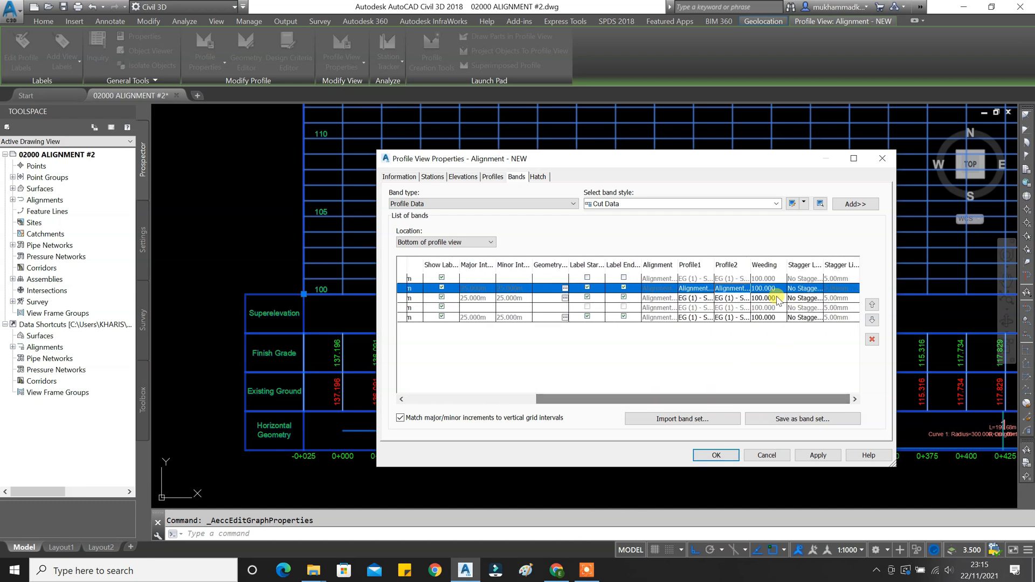
pyautogui.click(818, 456)
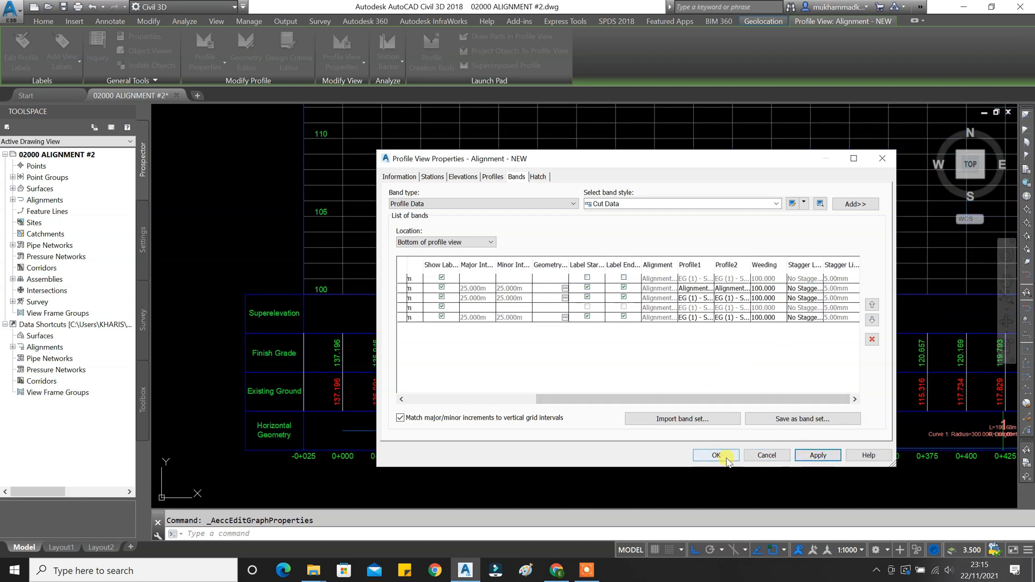
pyautogui.click(717, 456)
pyautogui.press('Escape')
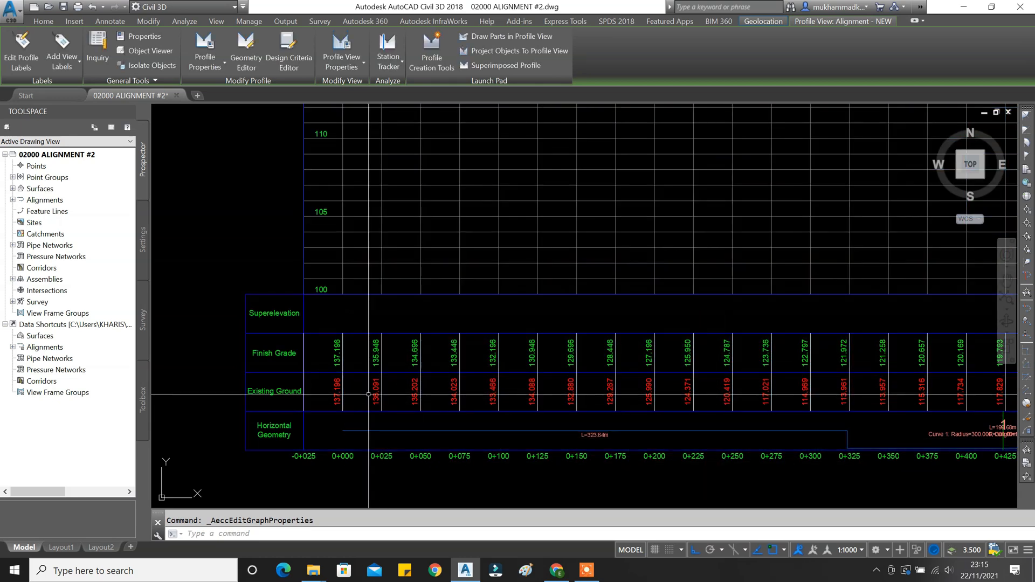
pyautogui.scroll(3, 341, 381)
pyautogui.scroll(3, 341, 380)
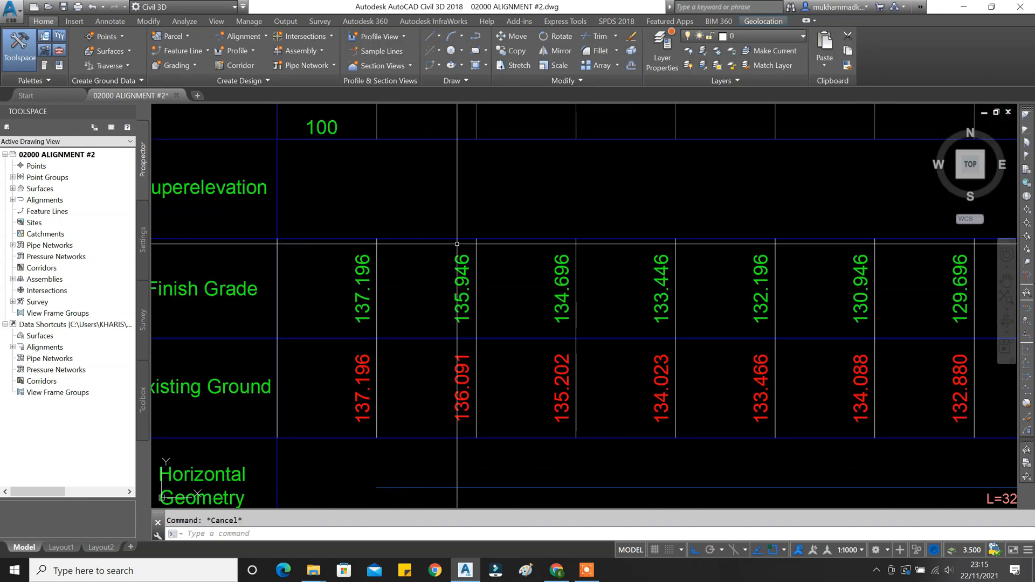
pyautogui.press('Return')
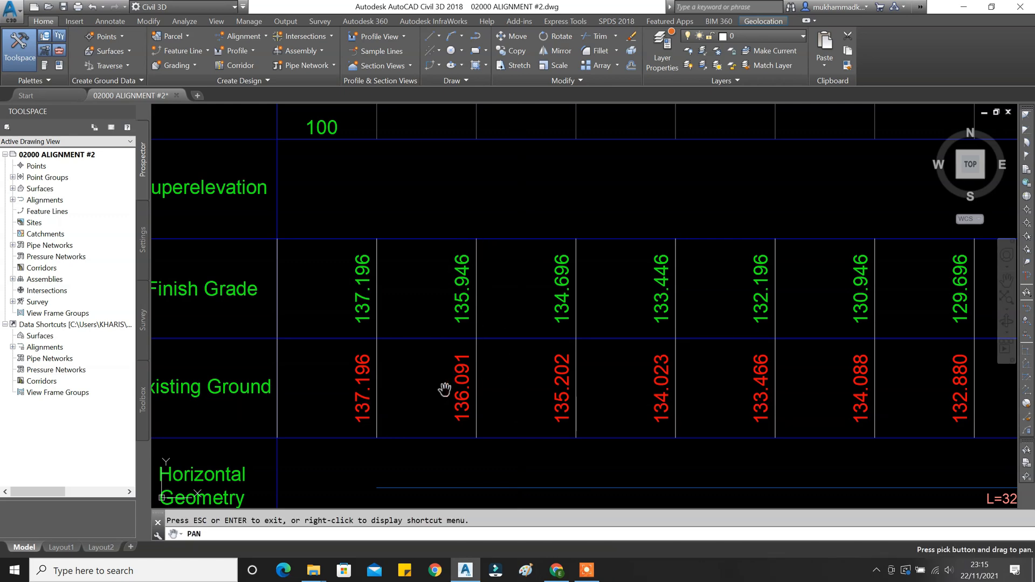
pyautogui.scroll(-4, 489, 381)
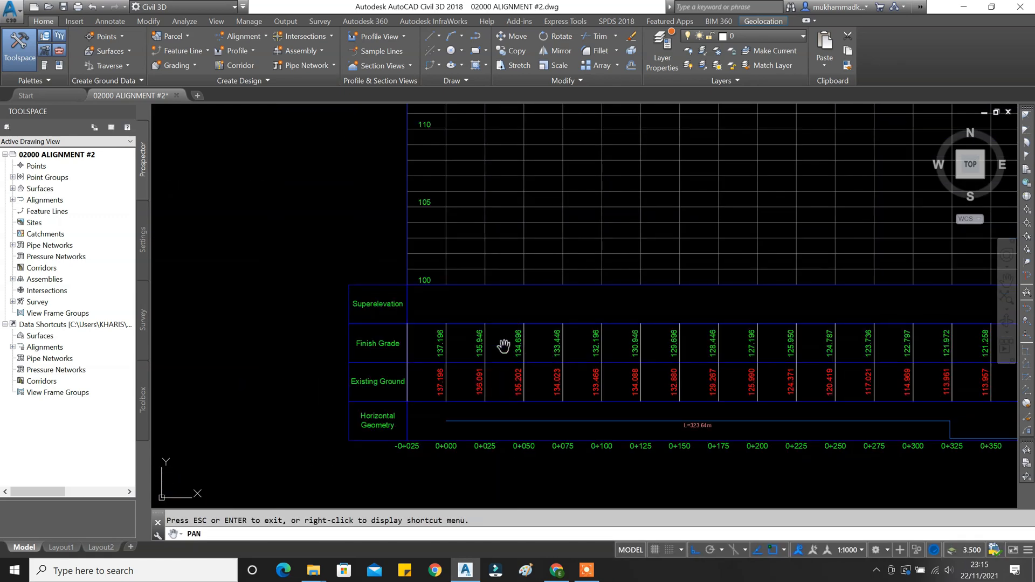
pyautogui.scroll(-3, 421, 374)
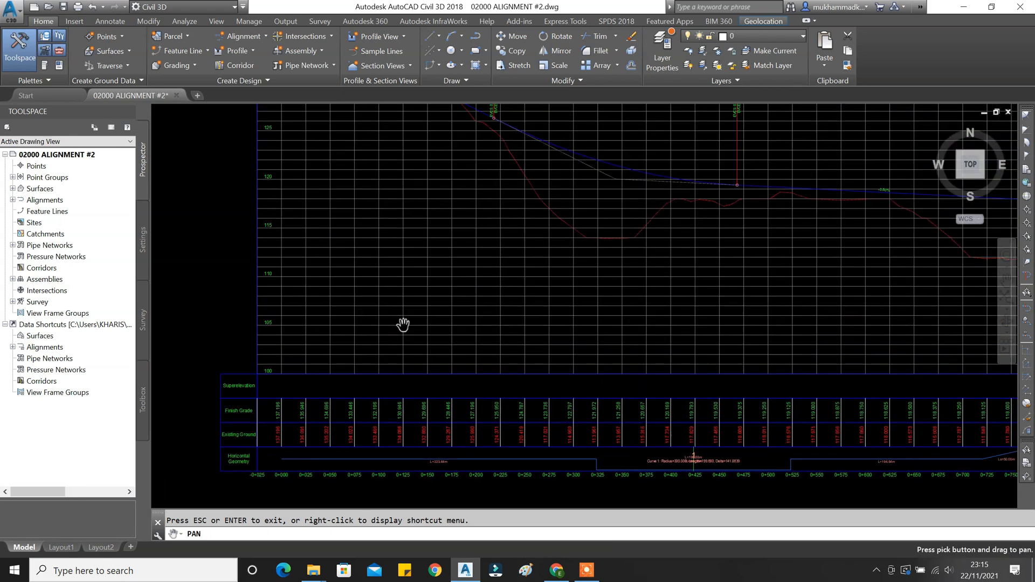
pyautogui.scroll(1, 472, 330)
pyautogui.scroll(-2, 472, 330)
pyautogui.scroll(1, 764, 340)
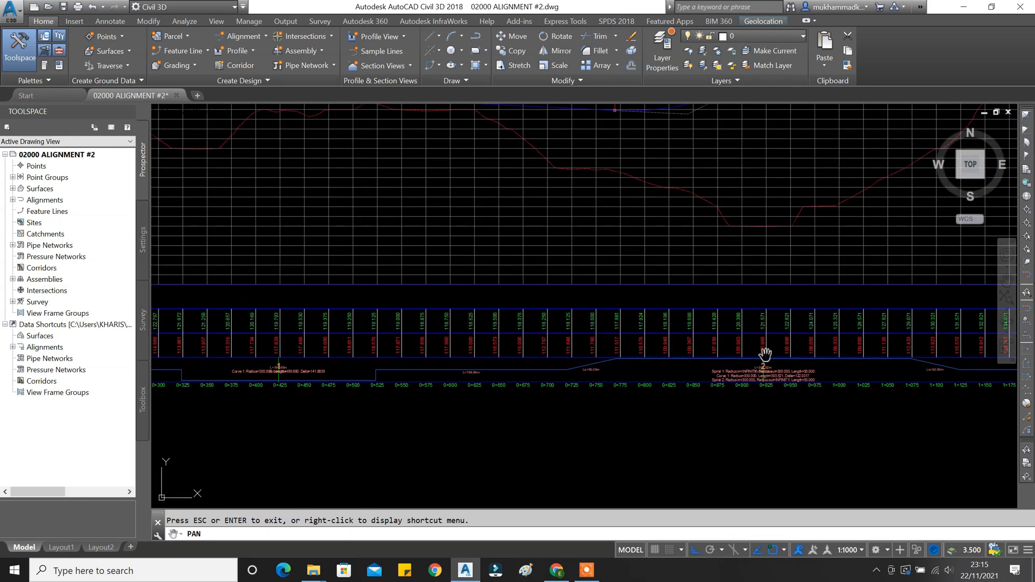
pyautogui.scroll(3, 765, 352)
pyautogui.moveTo(757, 354); pyautogui.dragTo(612, 365)
pyautogui.scroll(-2, 613, 365)
pyautogui.moveTo(749, 348)
pyautogui.mouseDown(button='middle')
pyautogui.moveTo(487, 357)
pyautogui.moveTo(624, 354)
pyautogui.mouseUp(button='middle')
pyautogui.moveTo(700, 354); pyautogui.dragTo(449, 359, button='middle')
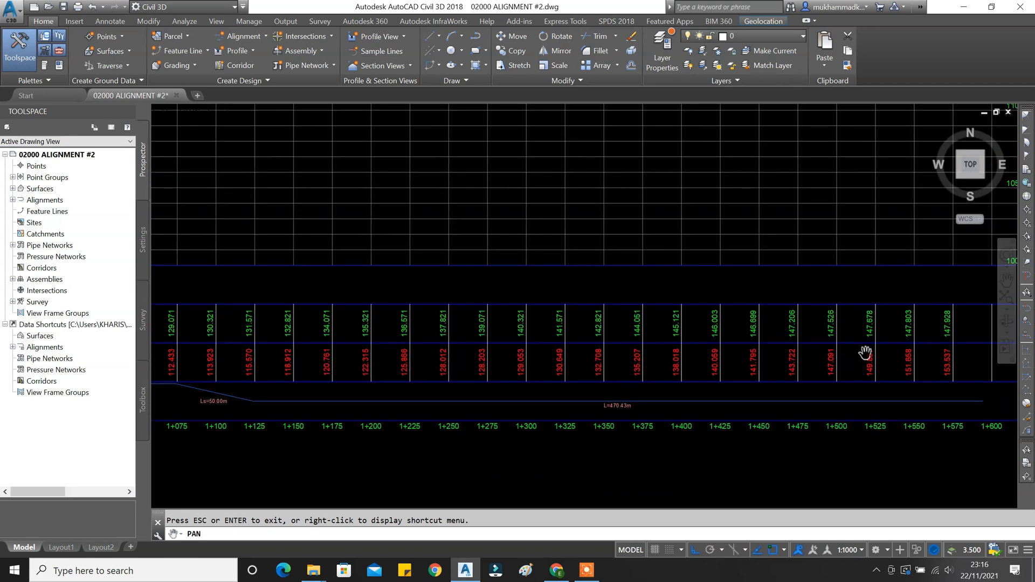
pyautogui.scroll(-5, 788, 347)
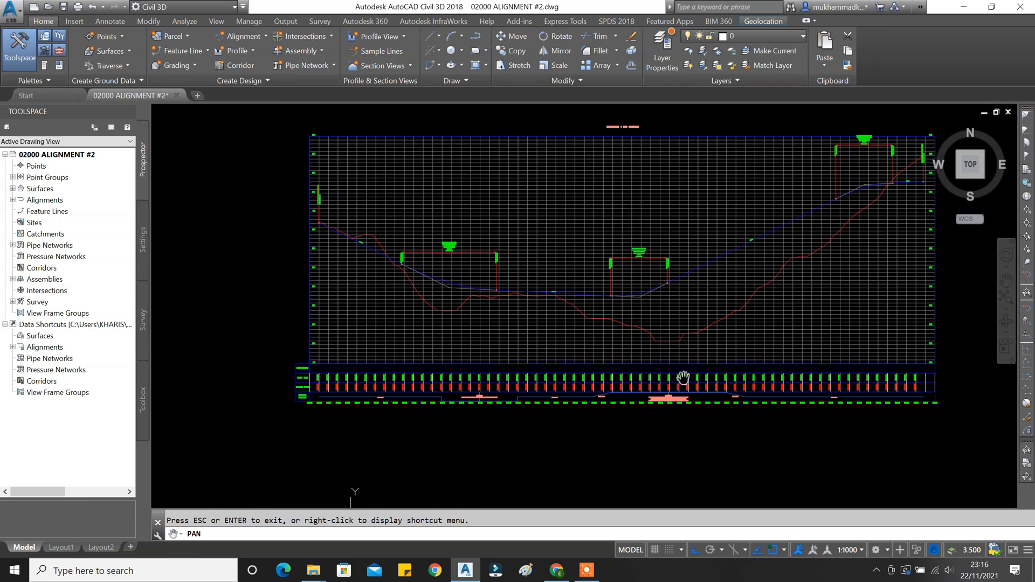
pyautogui.moveTo(716, 352)
pyautogui.mouseDown()
pyautogui.moveTo(695, 363)
pyautogui.moveTo(640, 357)
pyautogui.mouseUp()
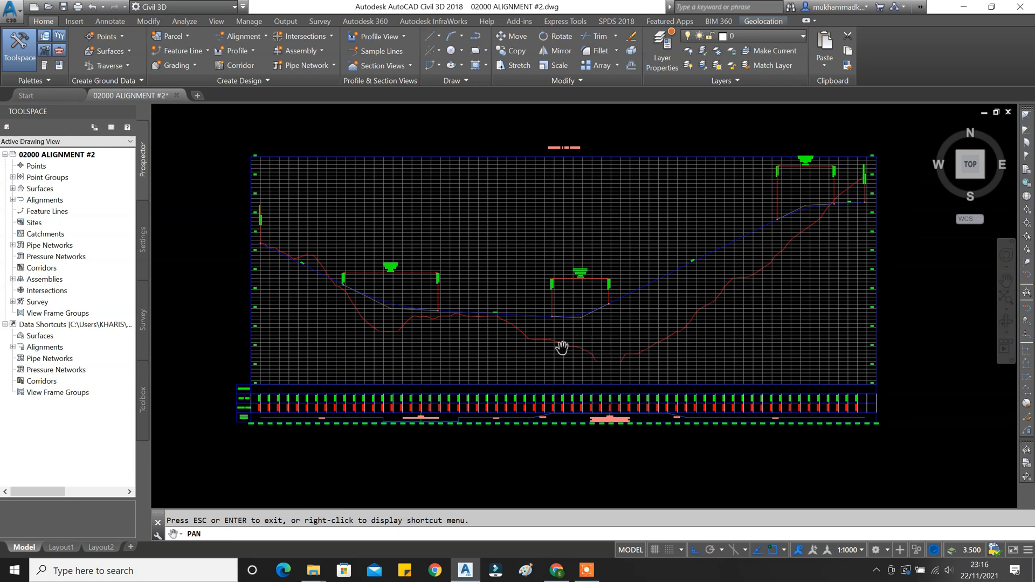
# Add Cut Area and Fill Area hatching in the profile view's Hatch properties.
pyautogui.click(547, 360)
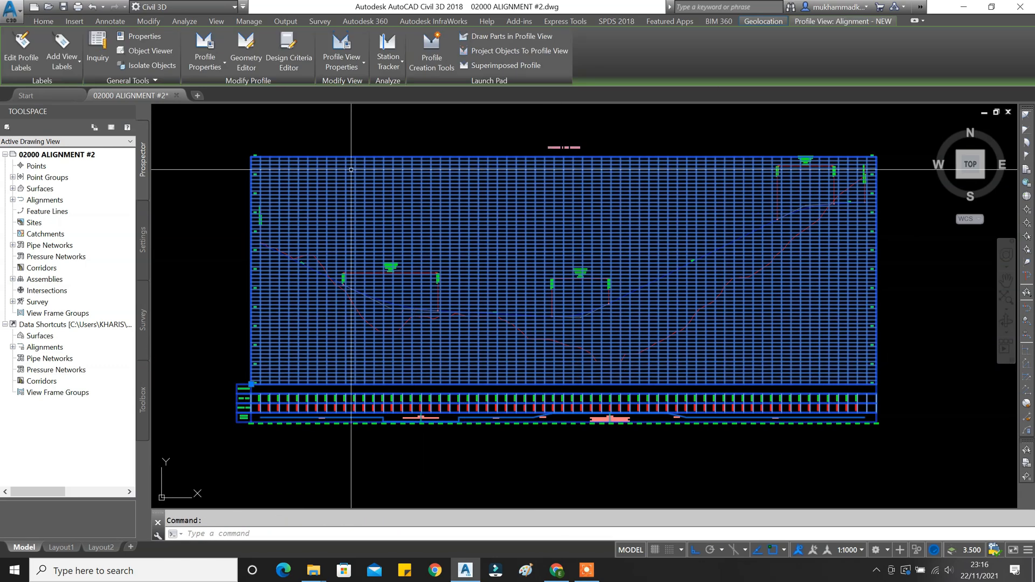
pyautogui.click(340, 44)
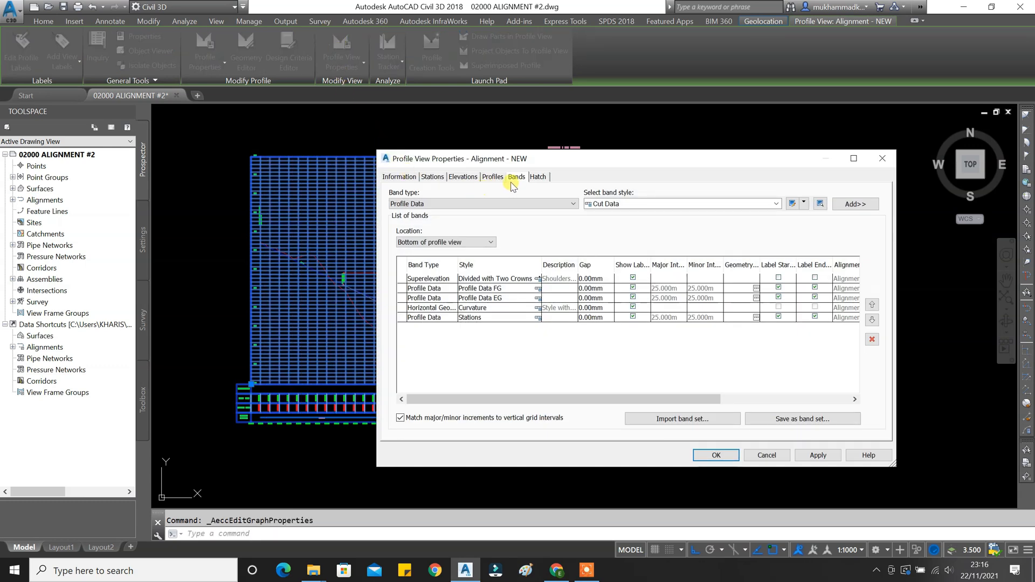
pyautogui.click(538, 178)
pyautogui.moveTo(568, 161); pyautogui.dragTo(211, 69)
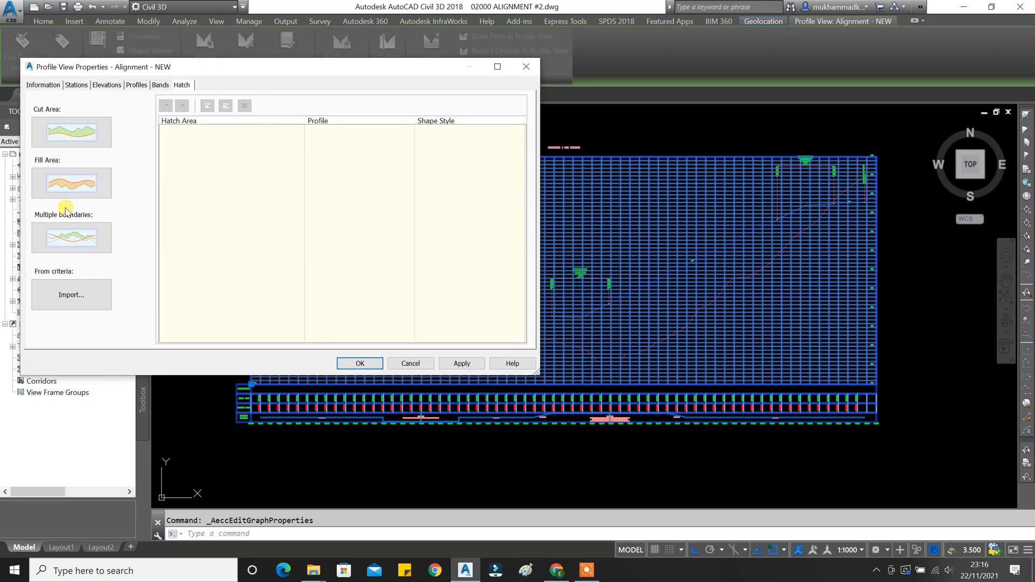
pyautogui.click(80, 141)
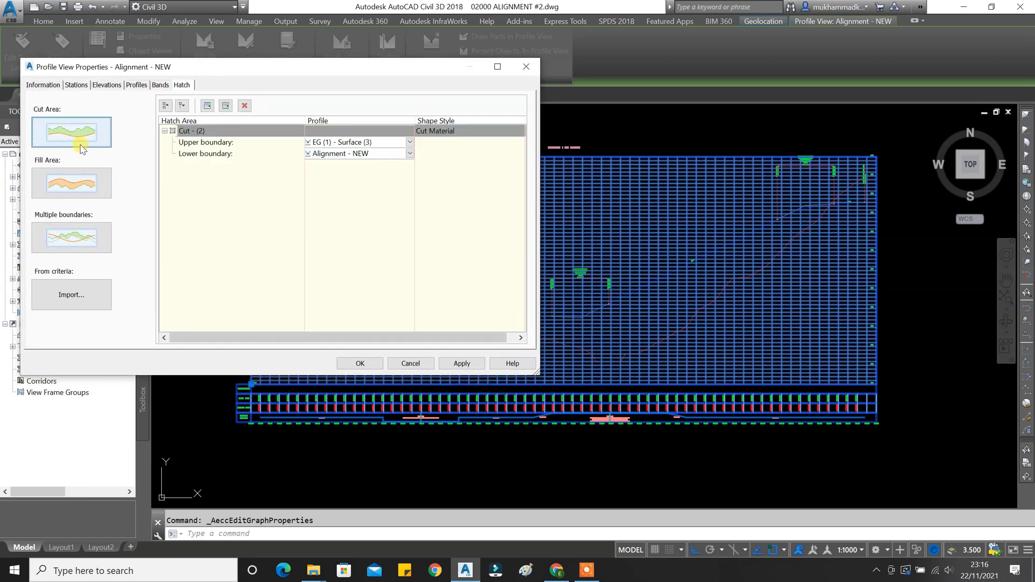
pyautogui.click(77, 187)
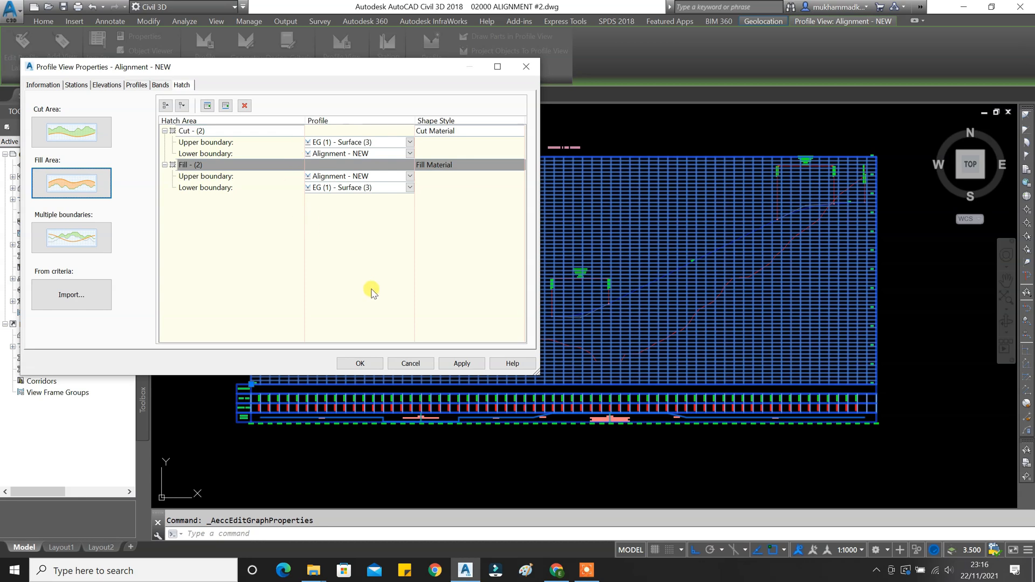
pyautogui.click(459, 364)
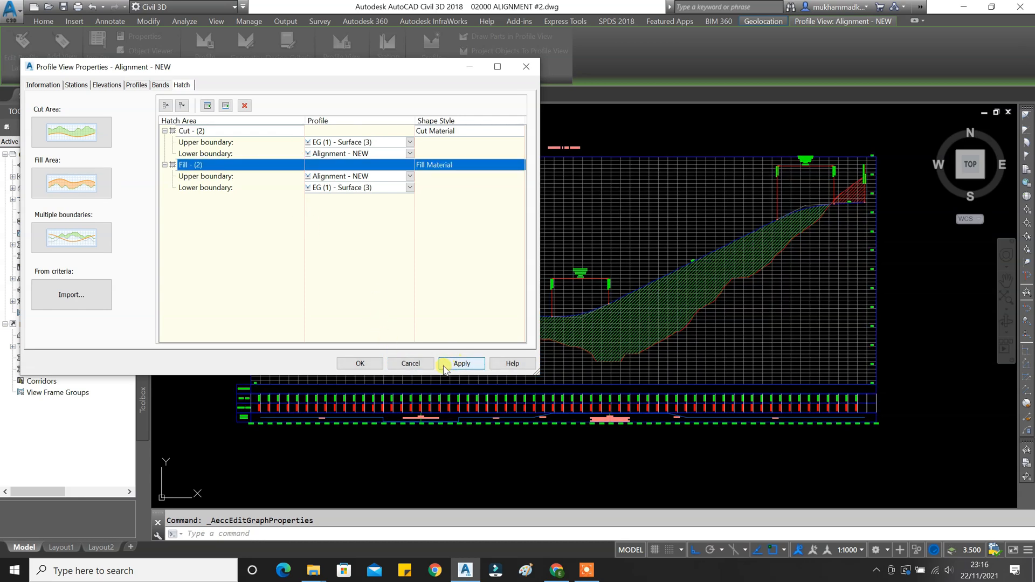
pyautogui.click(361, 364)
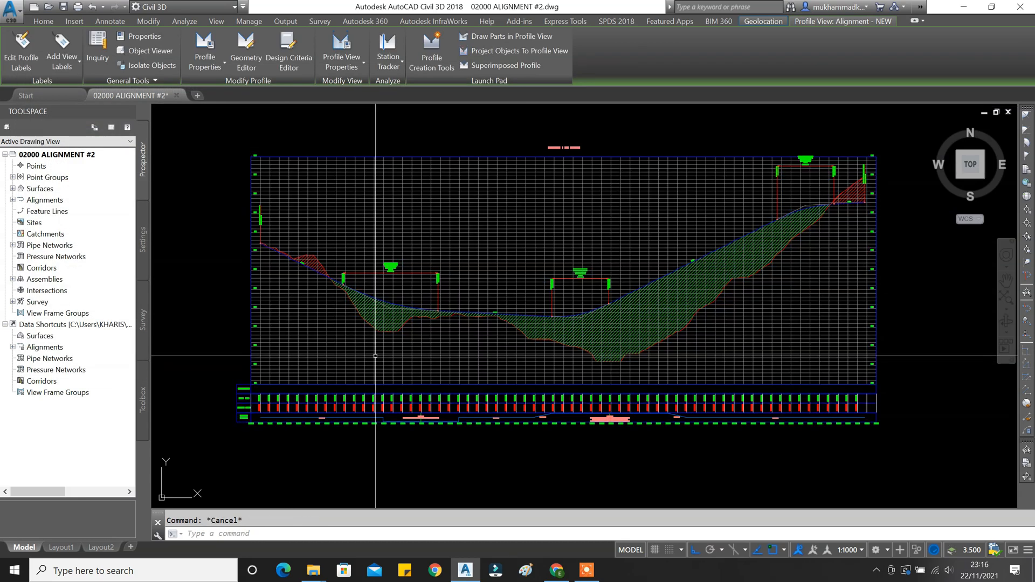
pyautogui.press('Escape')
pyautogui.scroll(3, 364, 321)
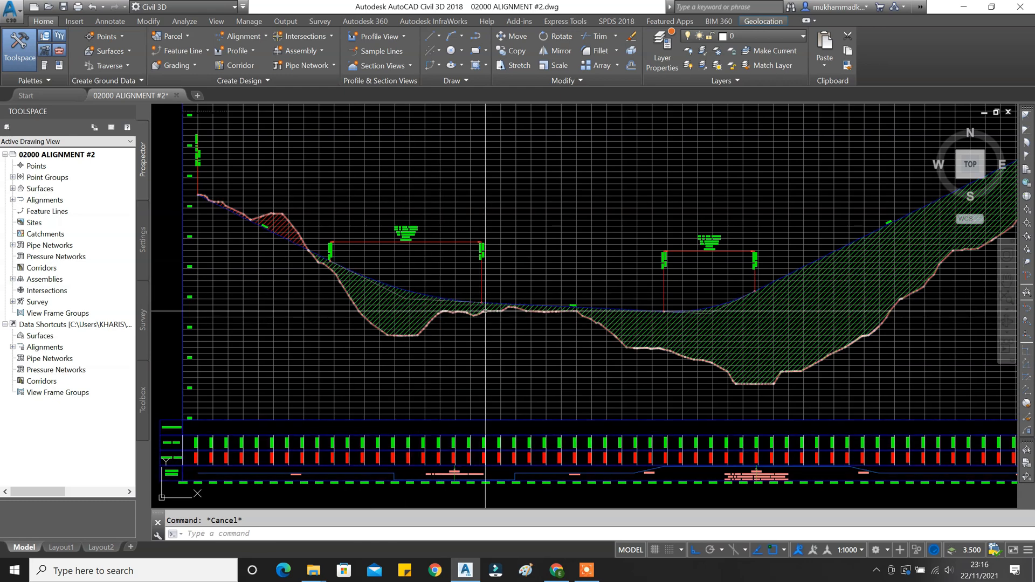
pyautogui.write('p')
pyautogui.press('Return')
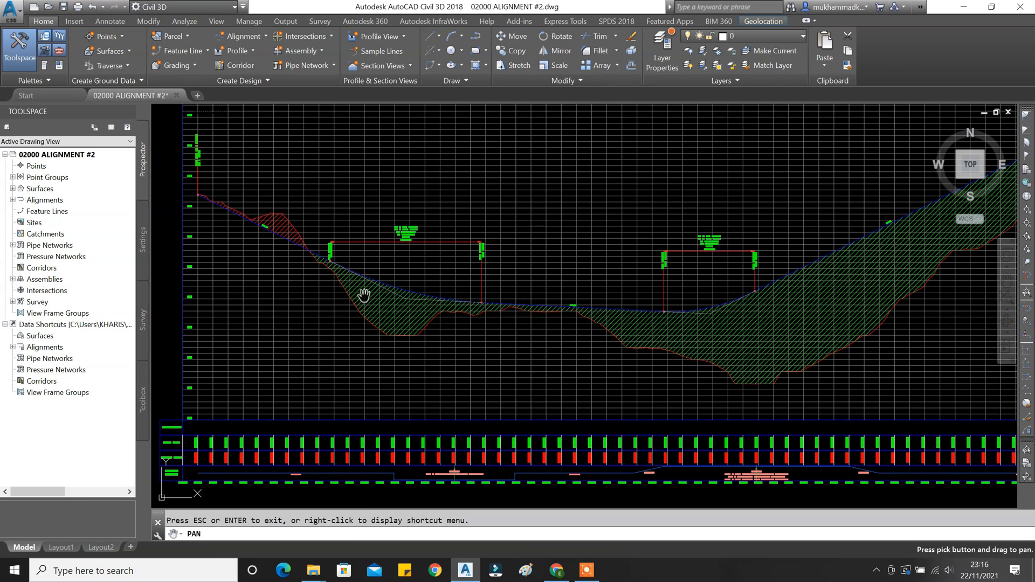
pyautogui.moveTo(843, 238); pyautogui.dragTo(448, 271)
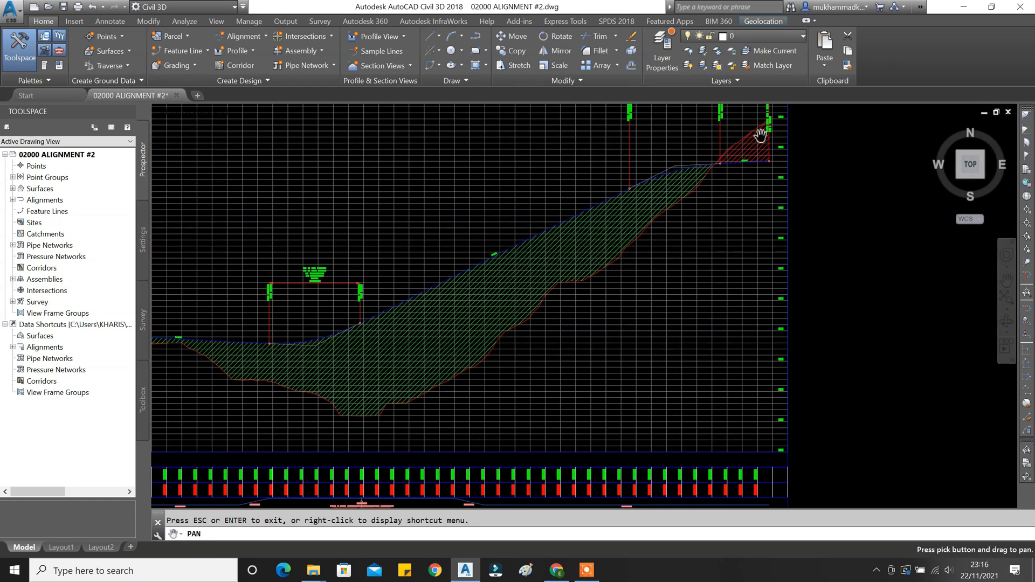
pyautogui.scroll(-2, 584, 270)
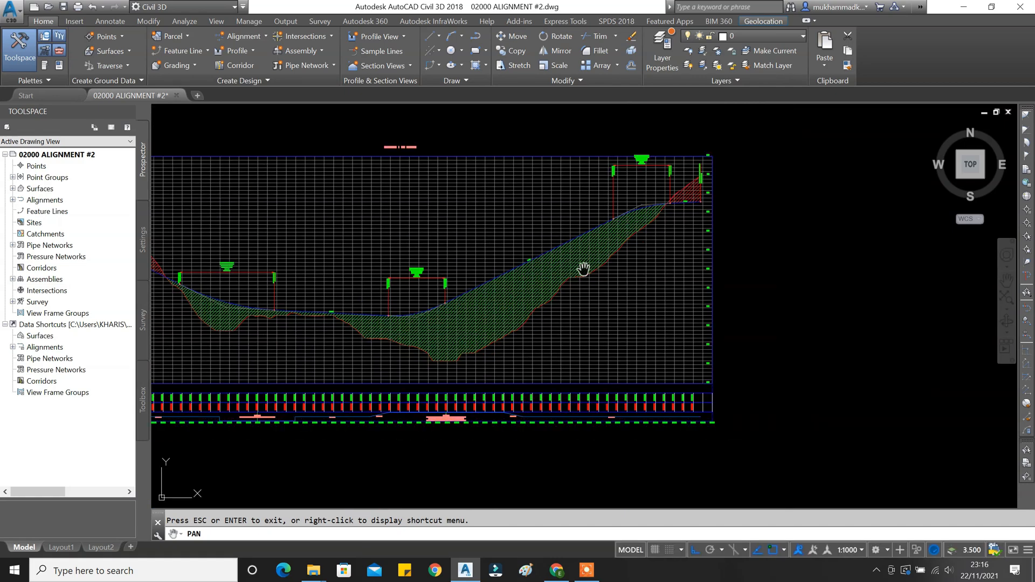
pyautogui.scroll(5, 541, 267)
pyautogui.scroll(-4, 479, 243)
pyautogui.moveTo(412, 263); pyautogui.dragTo(613, 246)
pyautogui.moveTo(449, 303)
pyautogui.mouseDown()
pyautogui.moveTo(553, 285)
pyautogui.moveTo(515, 292)
pyautogui.mouseUp()
pyautogui.scroll(-2, 553, 285)
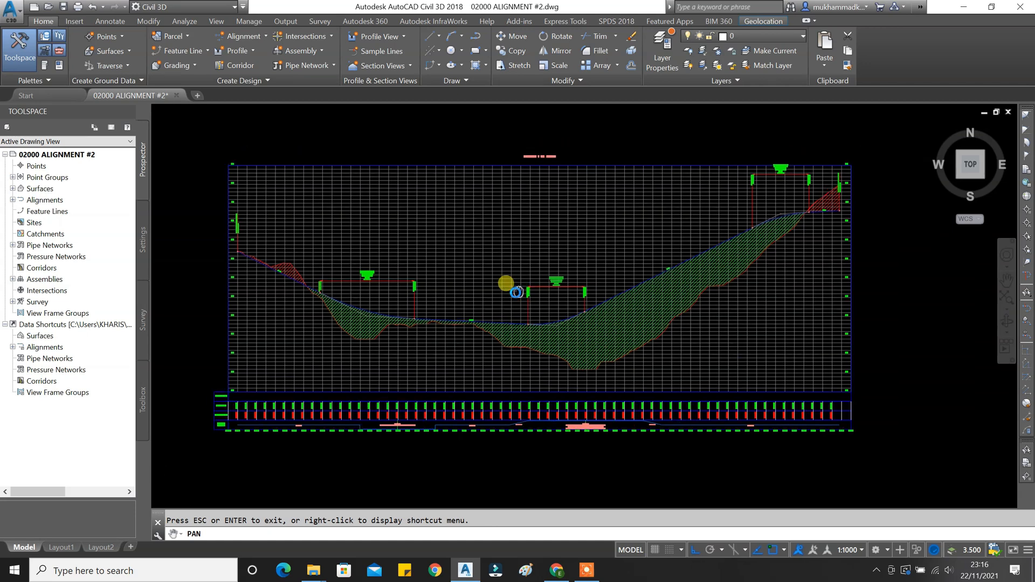
pyautogui.press('Escape')
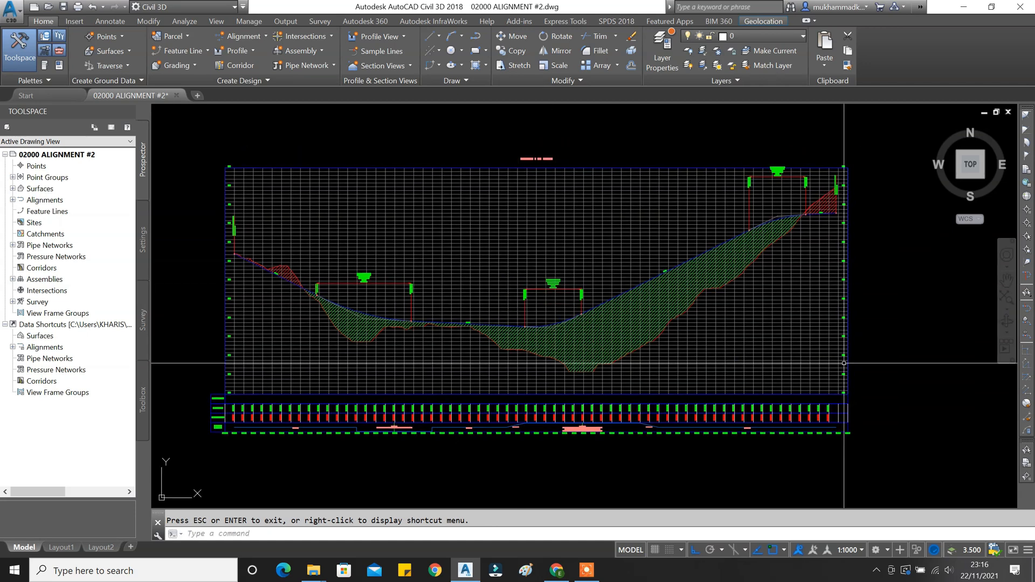